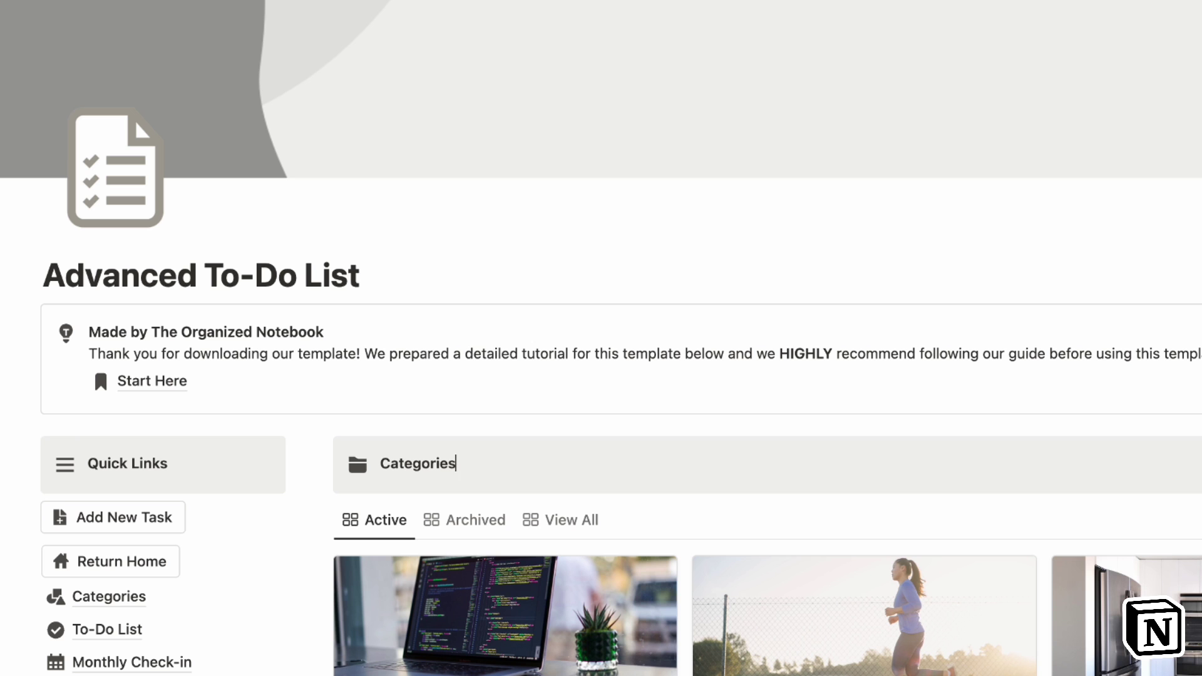
Step: Create a new Notion task page titled 'Make a doctor’s appointment'
scroll(811, 451, down, 10)
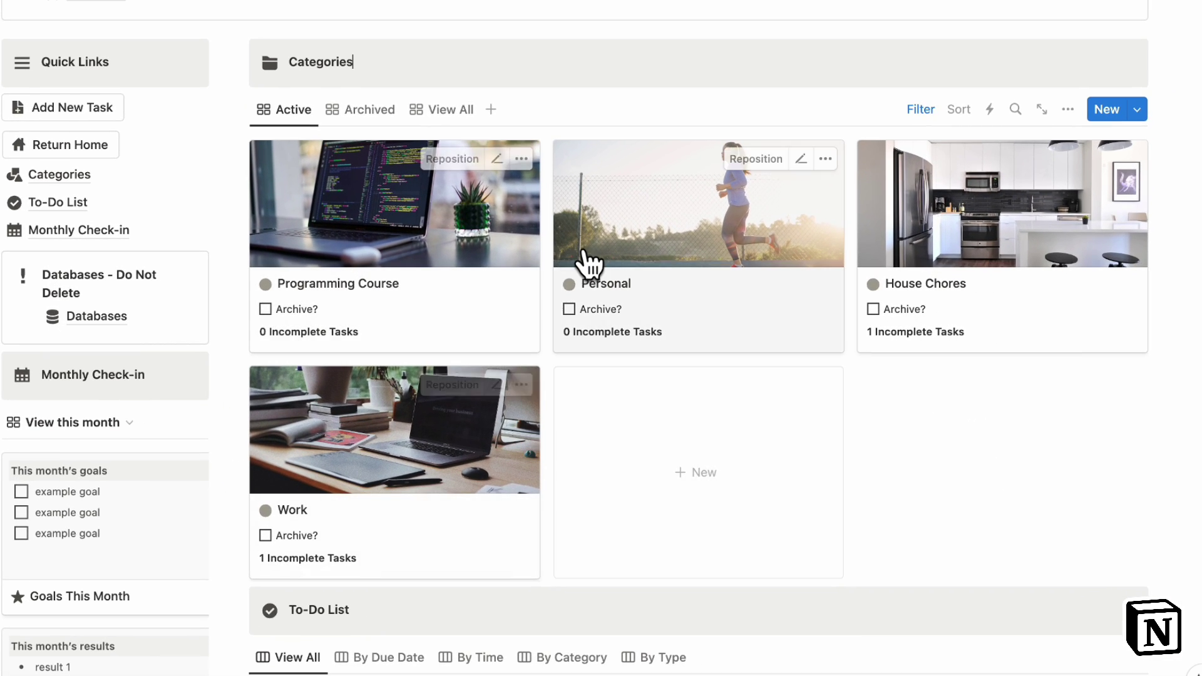
scroll(644, 253, down, 5)
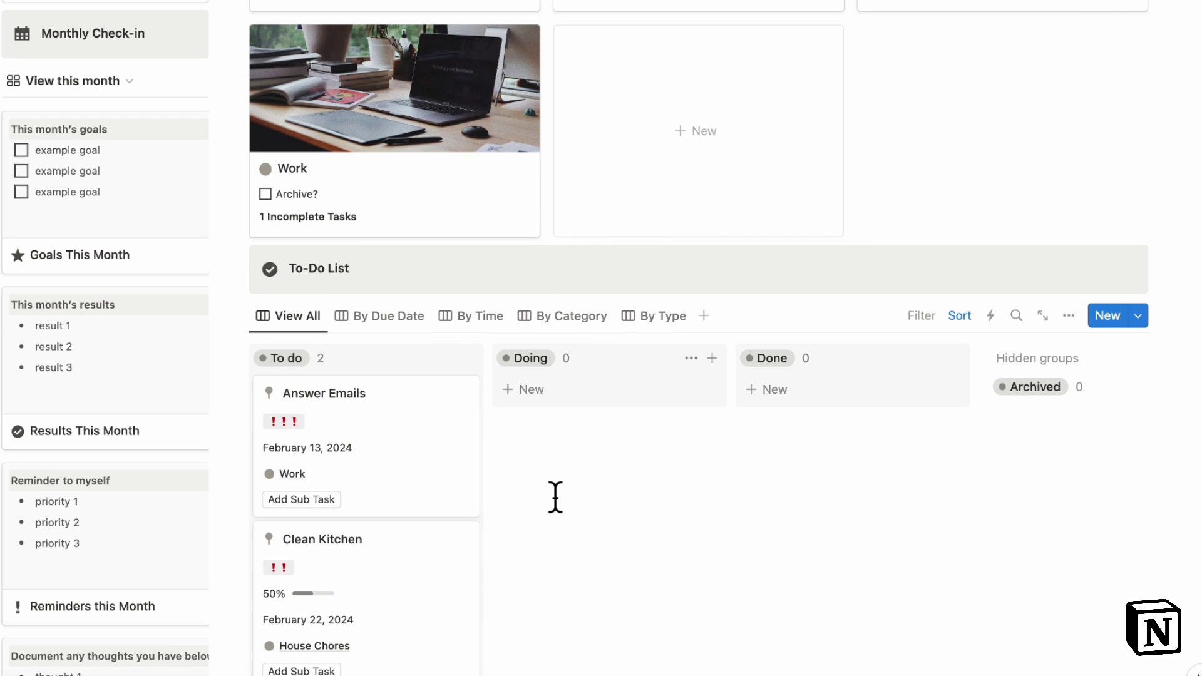
scroll(416, 429, up, 2)
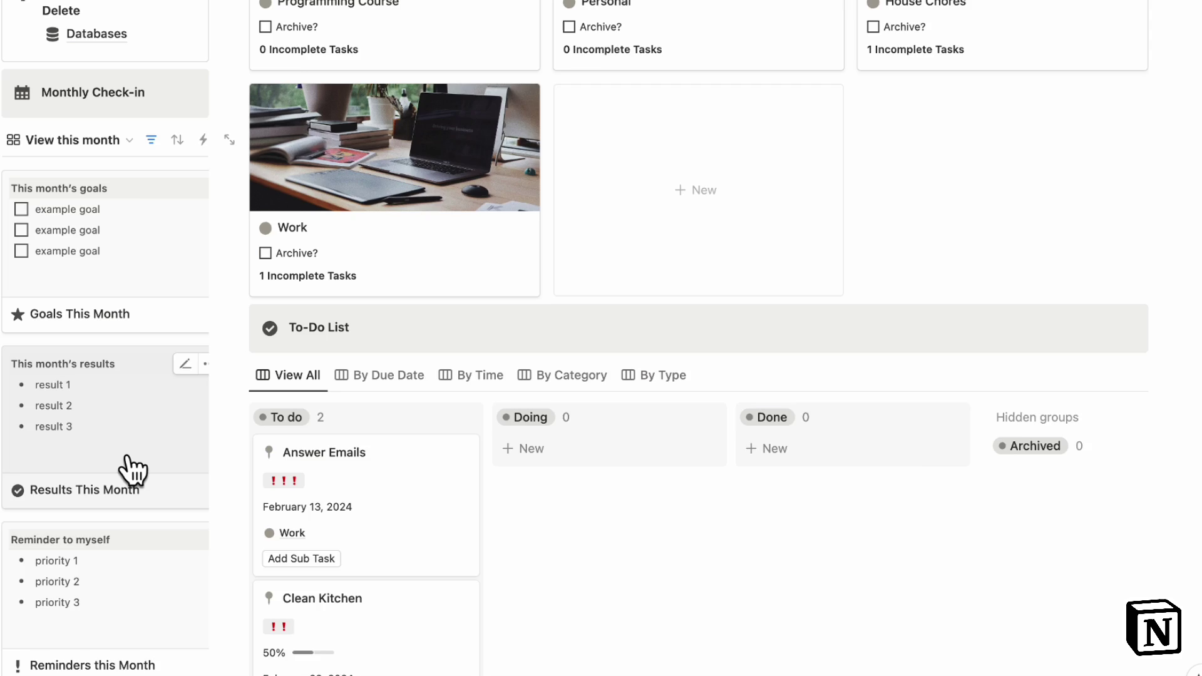
scroll(134, 470, up, 10)
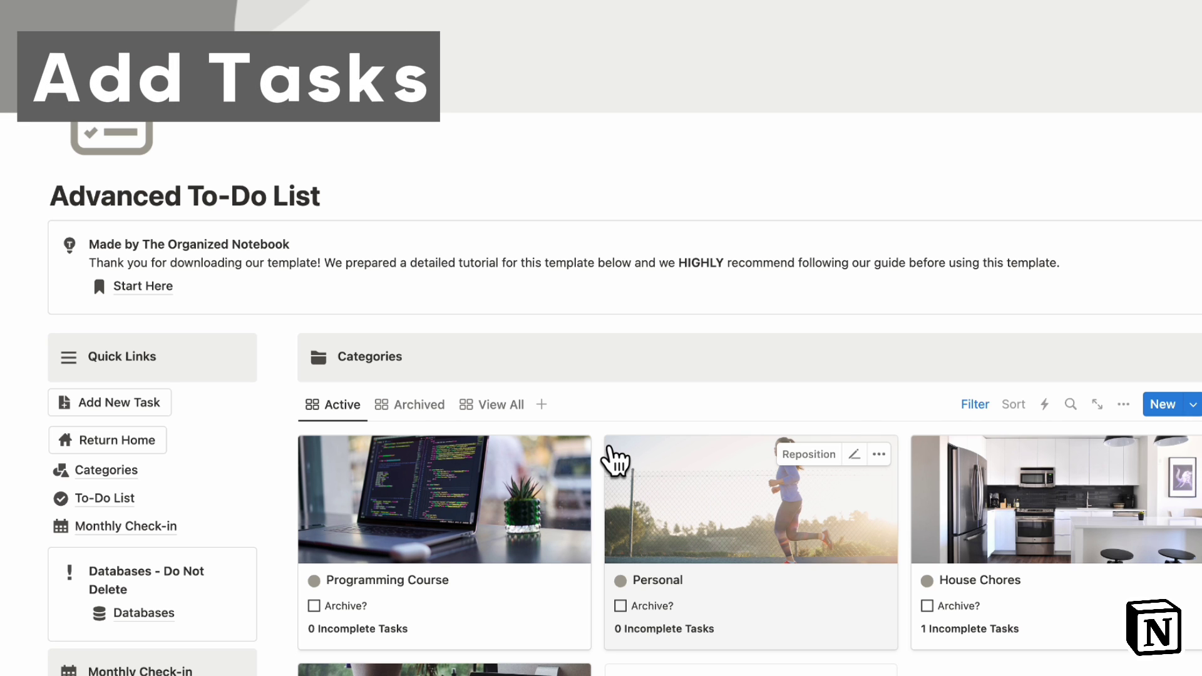
scroll(615, 461, down, 3)
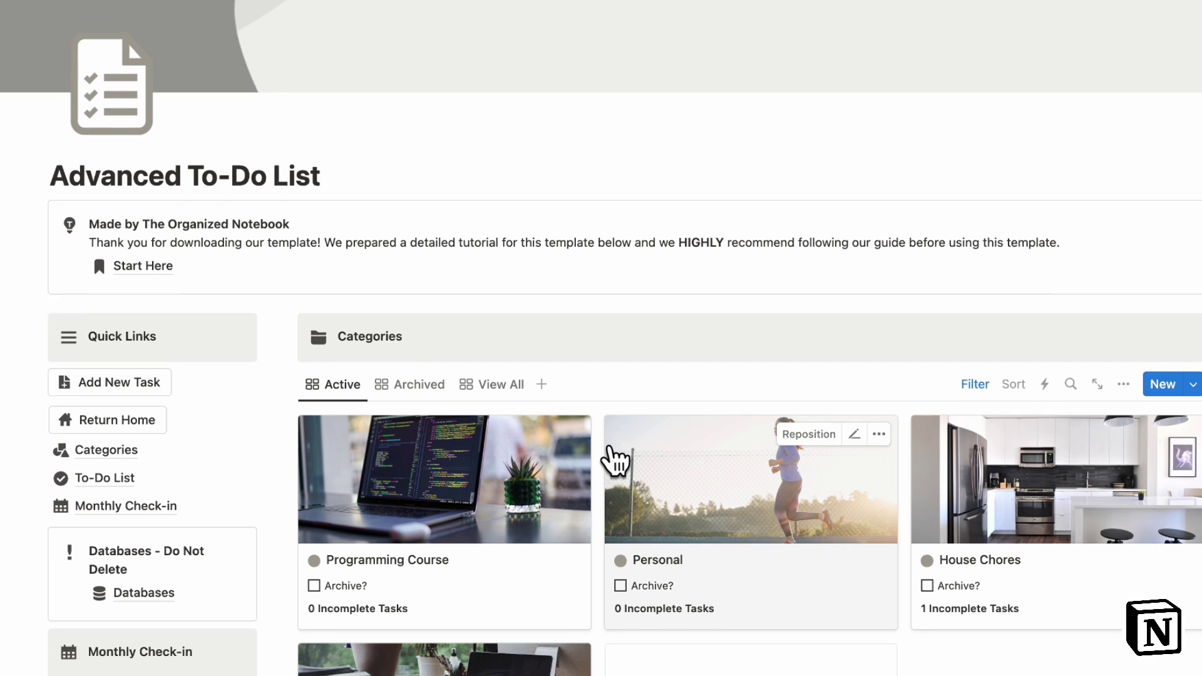
click(368, 224)
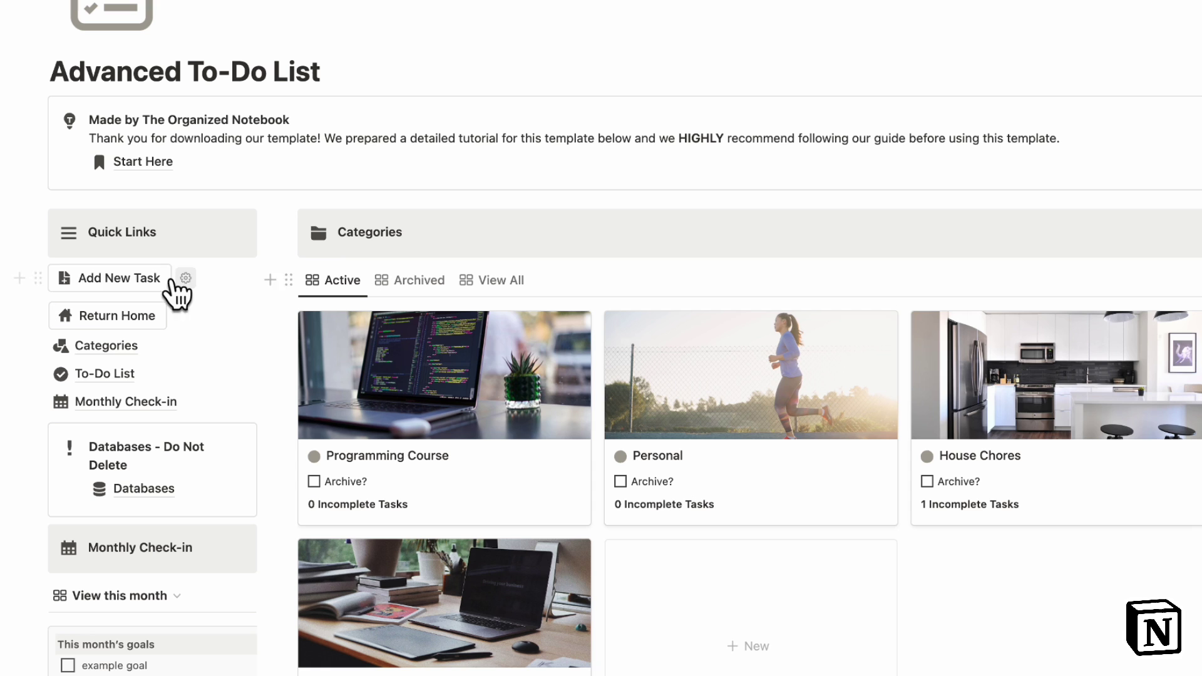
click(141, 285)
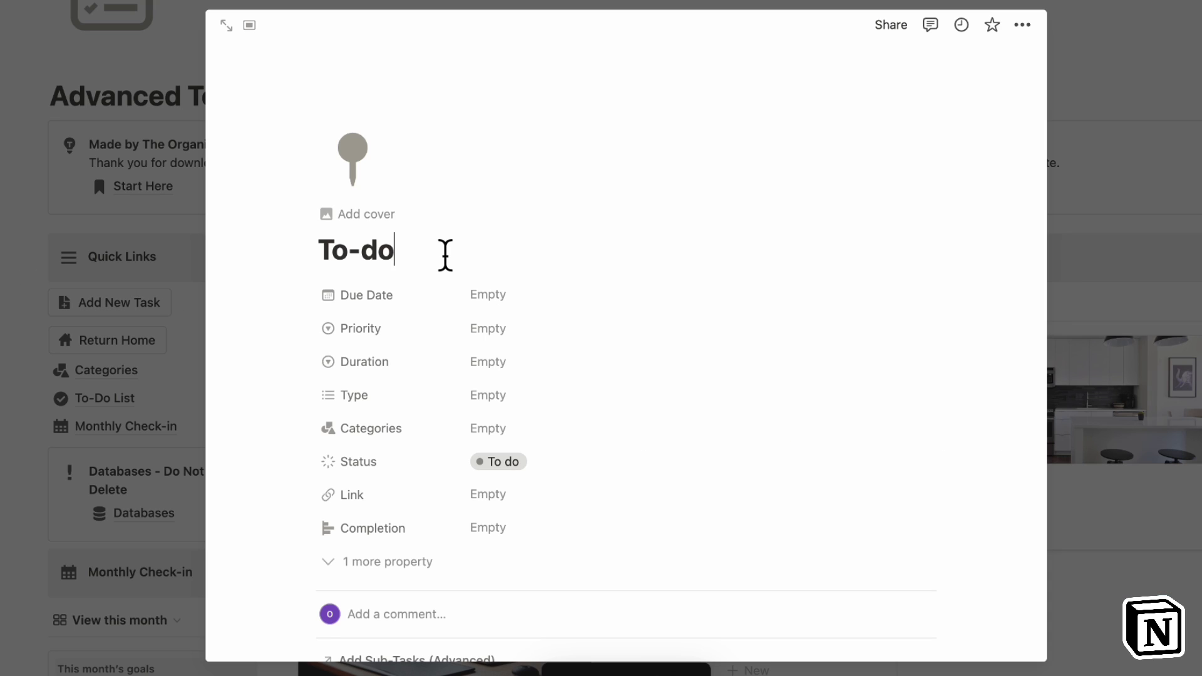
triple_click(445, 254)
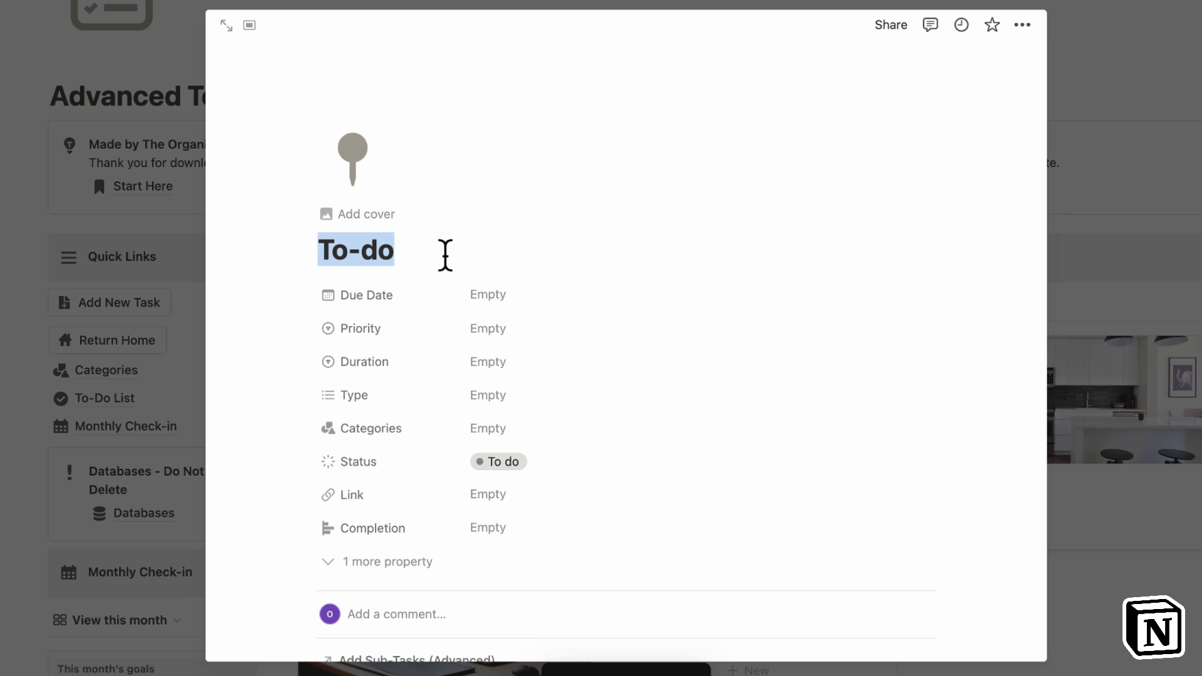
text(MAke)
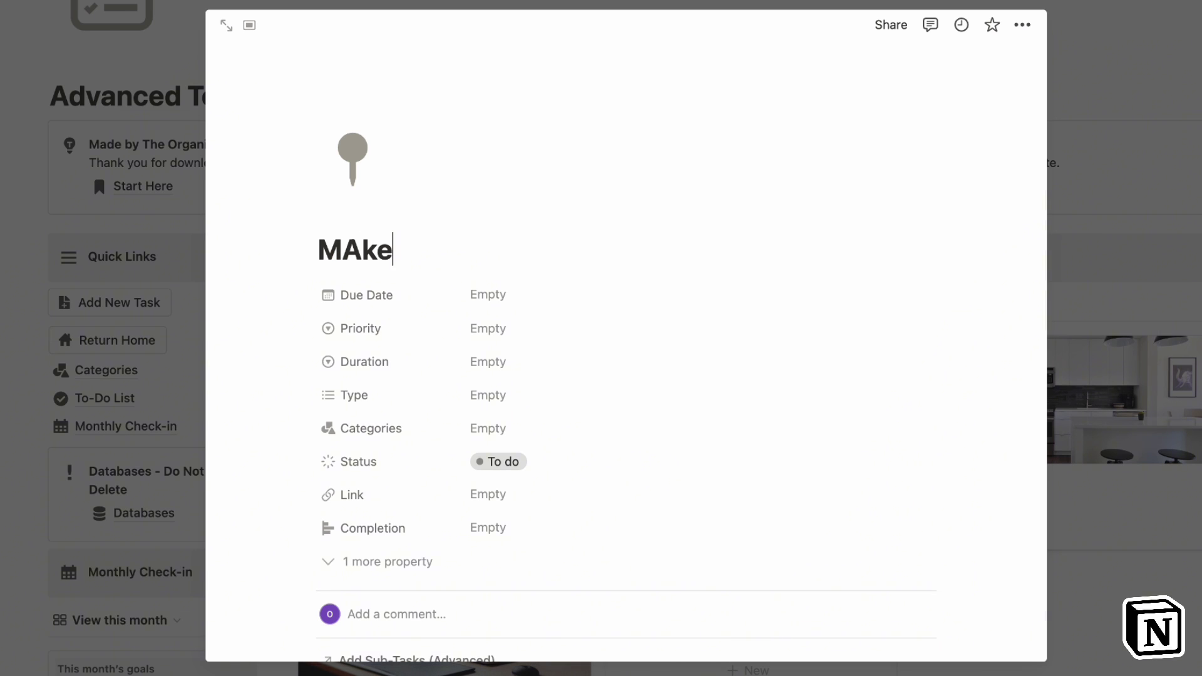
key(BackSpace)
key(BackSpace)
key(BackSpace)
text(ake a doctor)
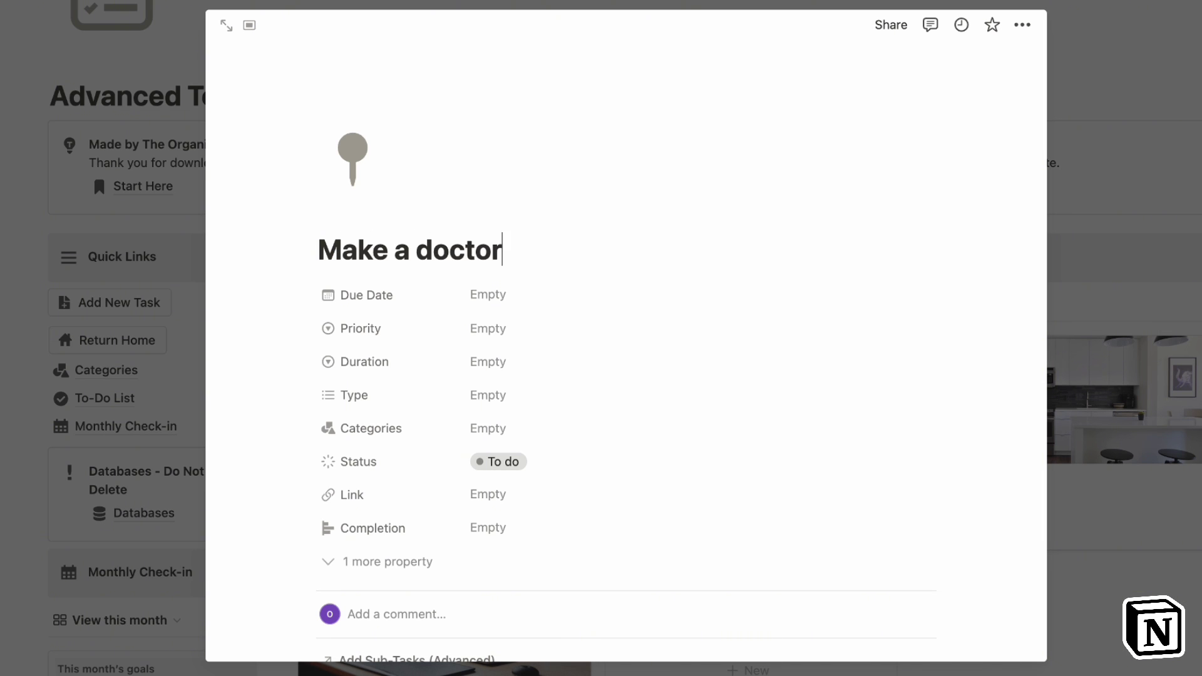
text(’s appointment)
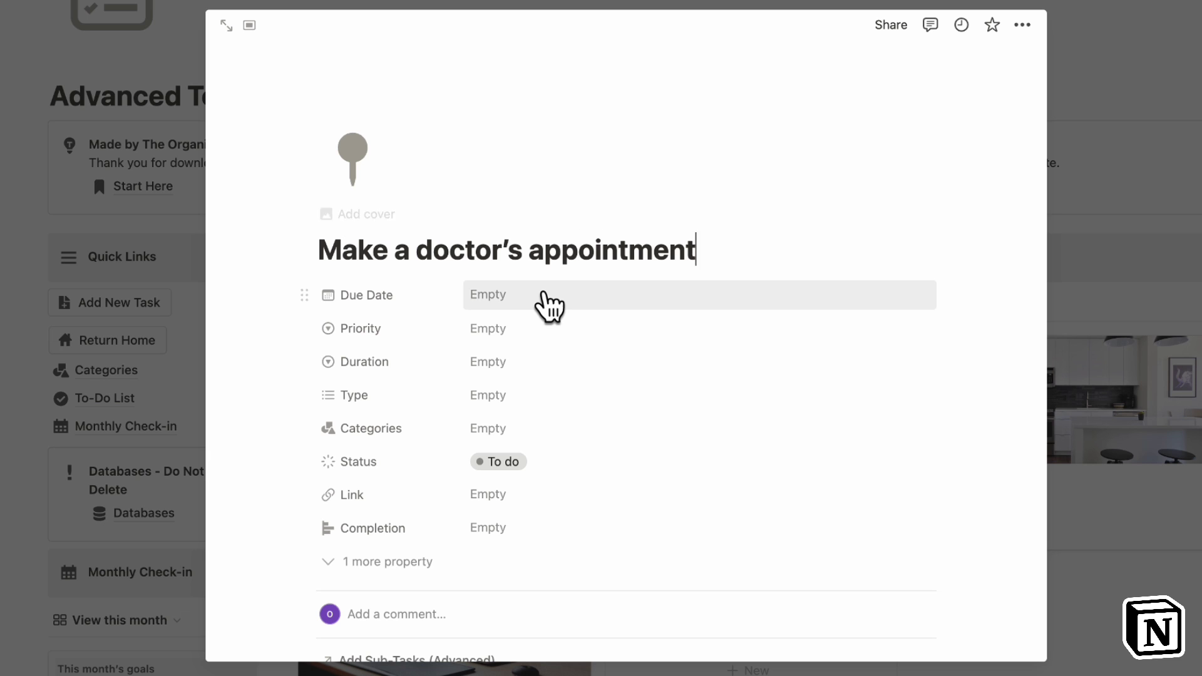
Step: Scroll through the page to see the new task on the board and calendar
scroll(549, 306, down, 2)
scroll(550, 305, down, 1)
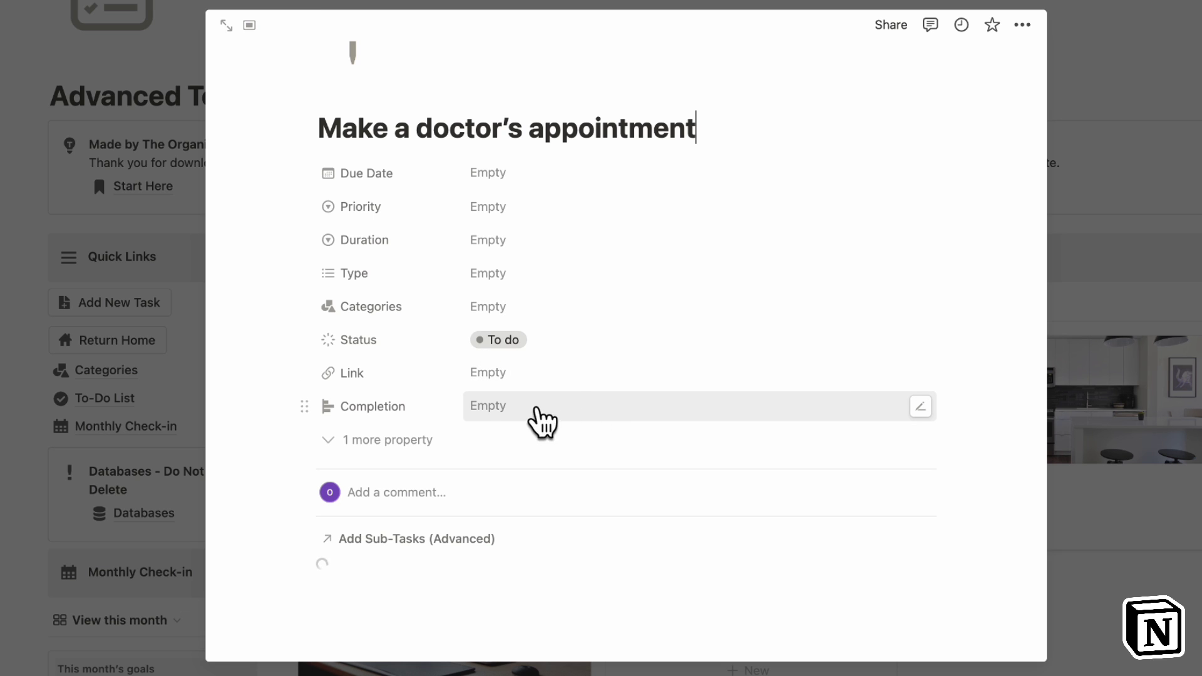
scroll(576, 351, down, 5)
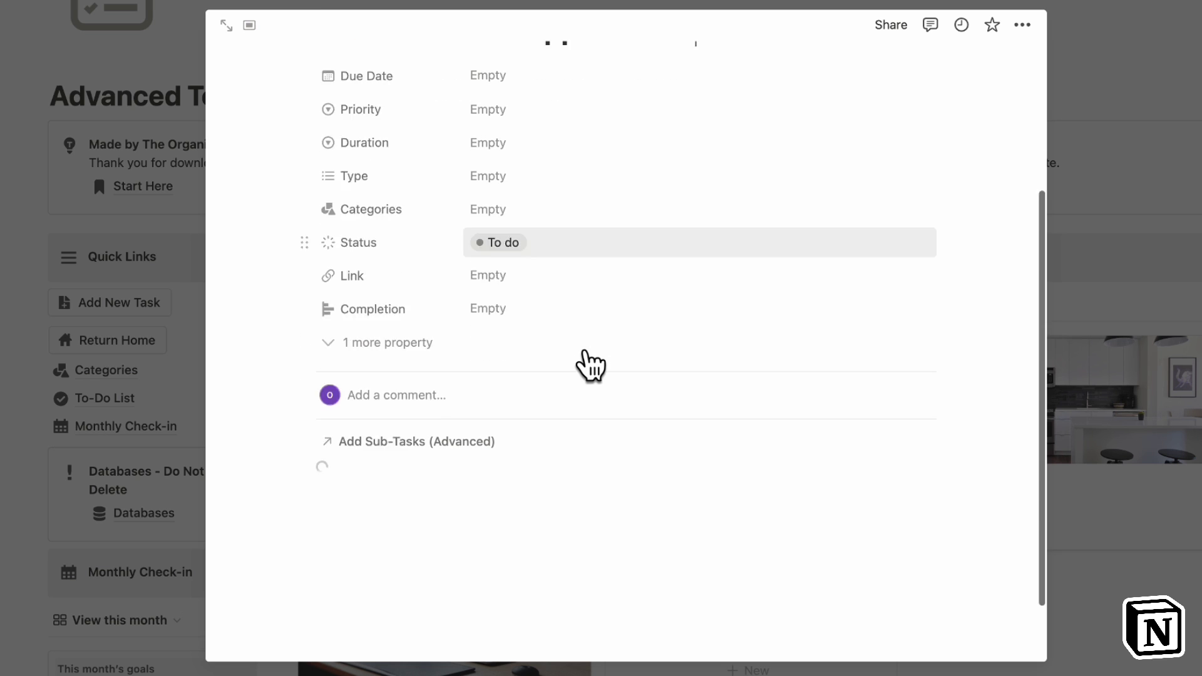
scroll(482, 466, down, 4)
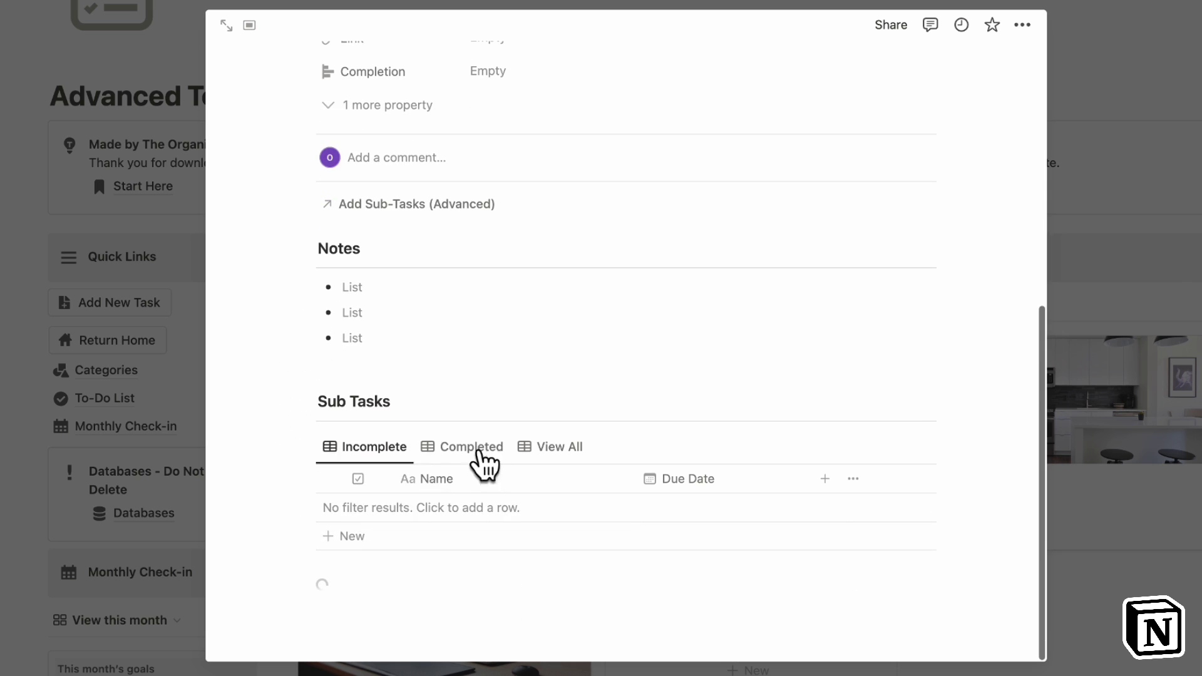
scroll(518, 480, up, 2)
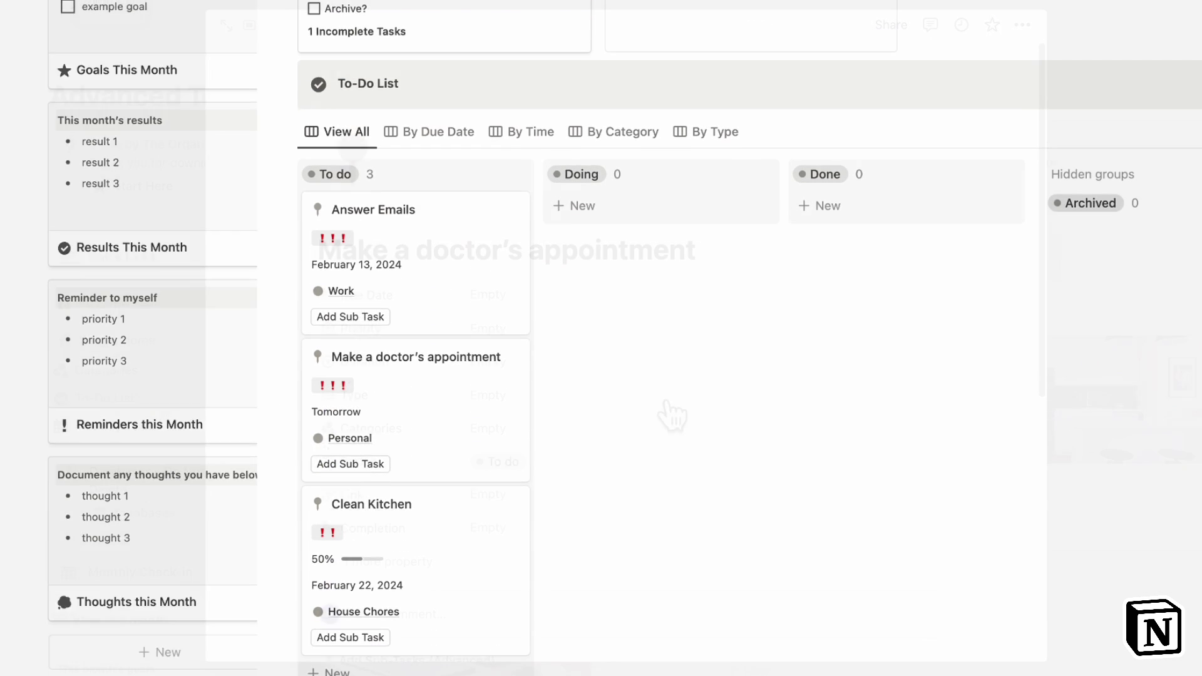
scroll(1051, 344, down, 2)
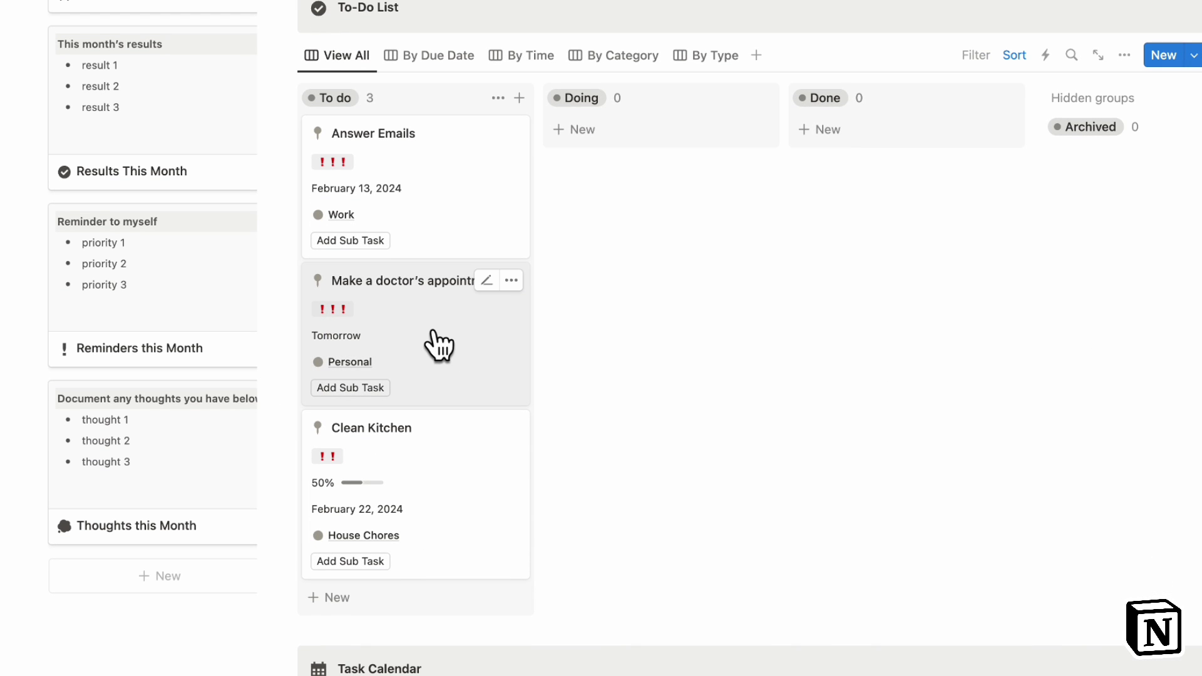
scroll(439, 344, down, 10)
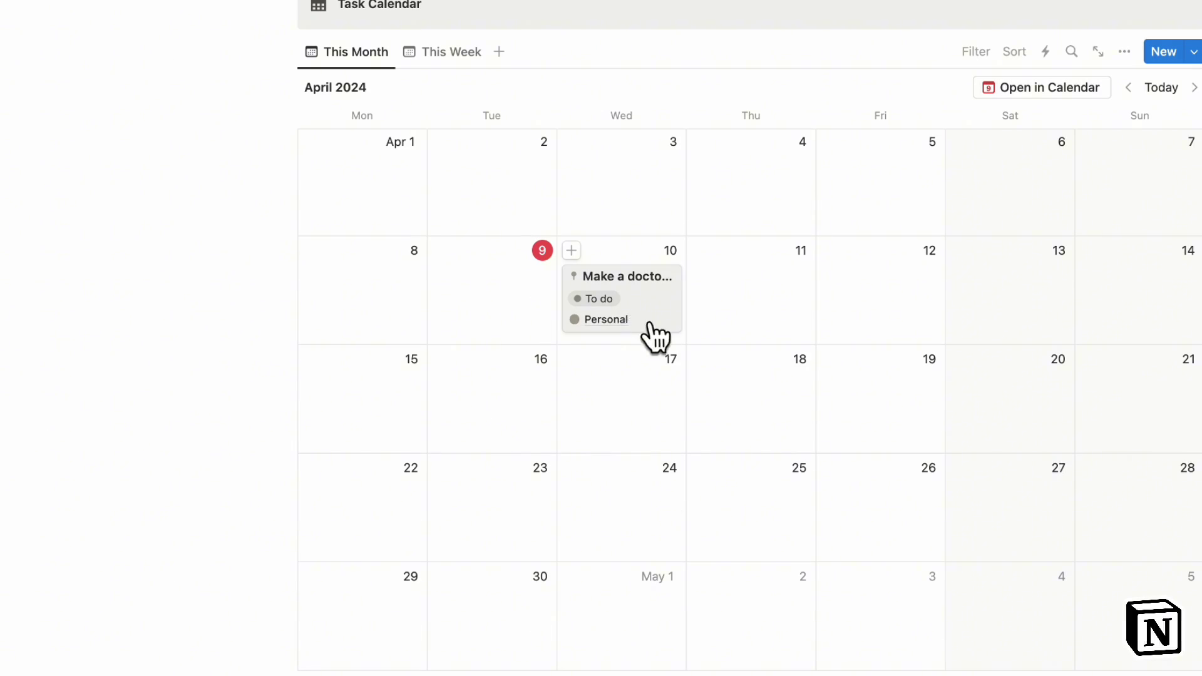
scroll(651, 340, up, 10)
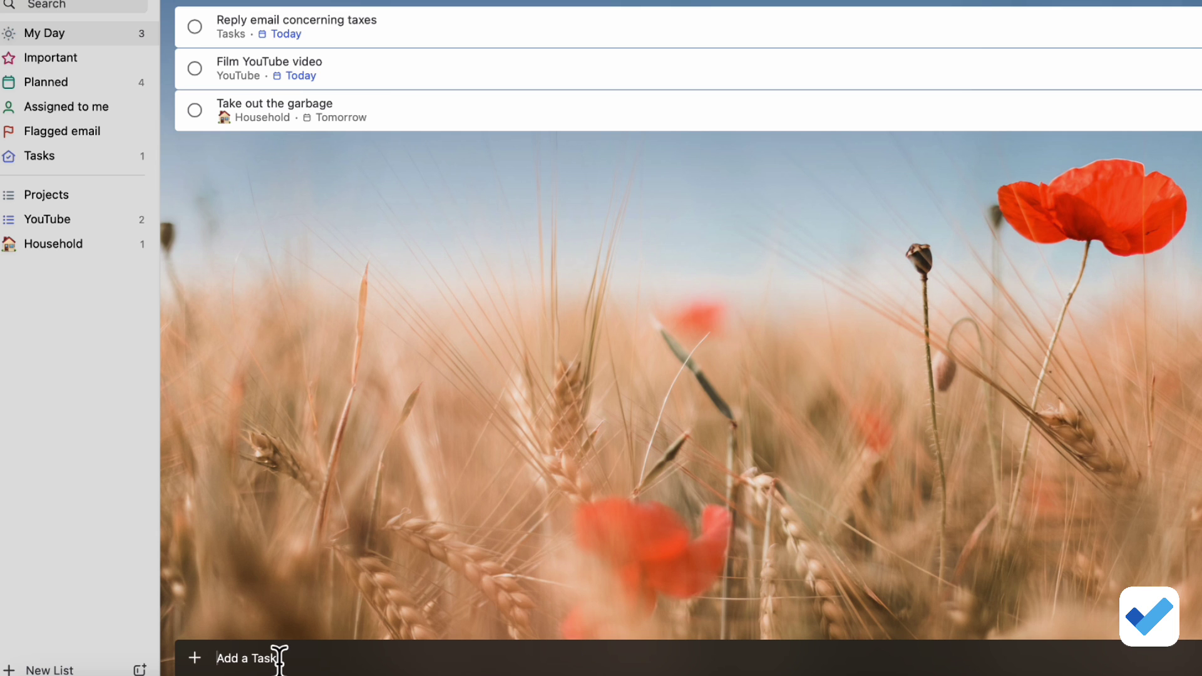
Step: Add 'Make a doctor's apointment' to My Day and make it due Tomorrow
text(Make a doctor's apointment)
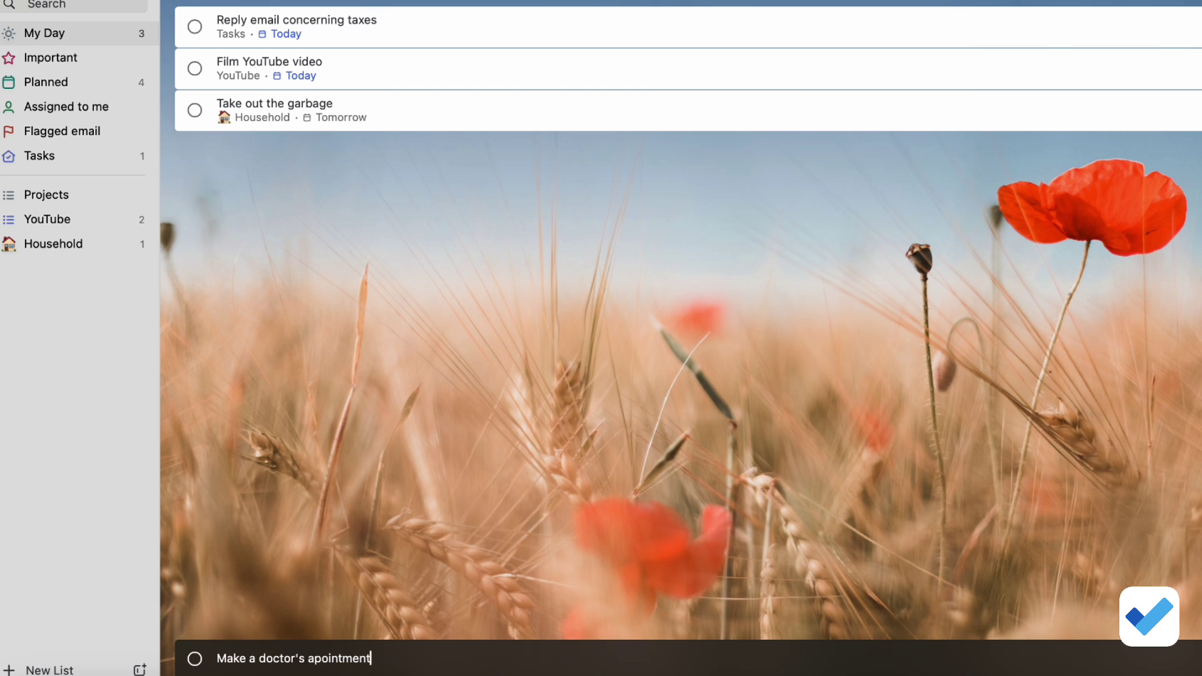
key(Return)
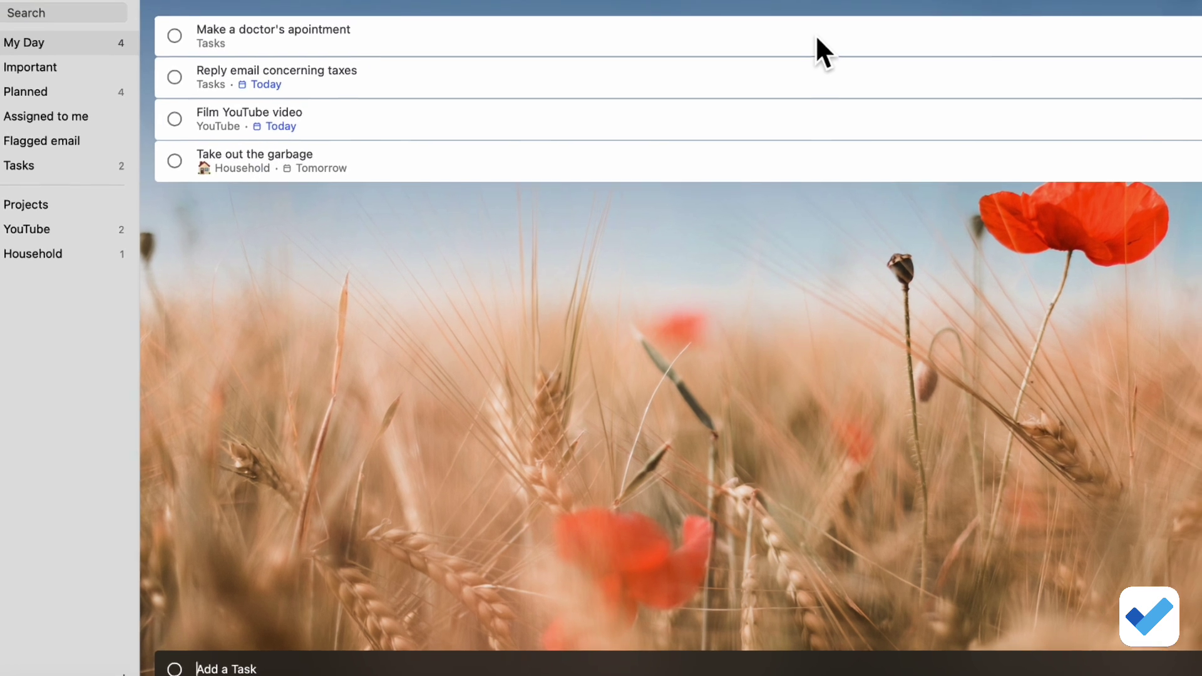
click(832, 31)
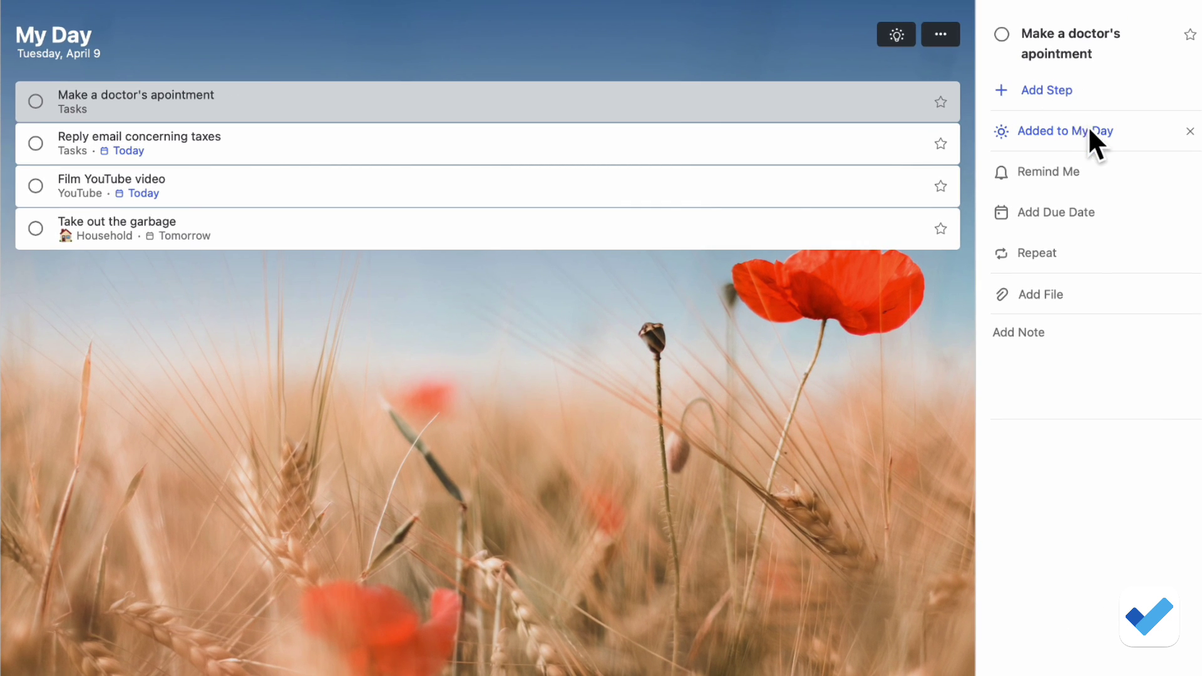
click(1061, 210)
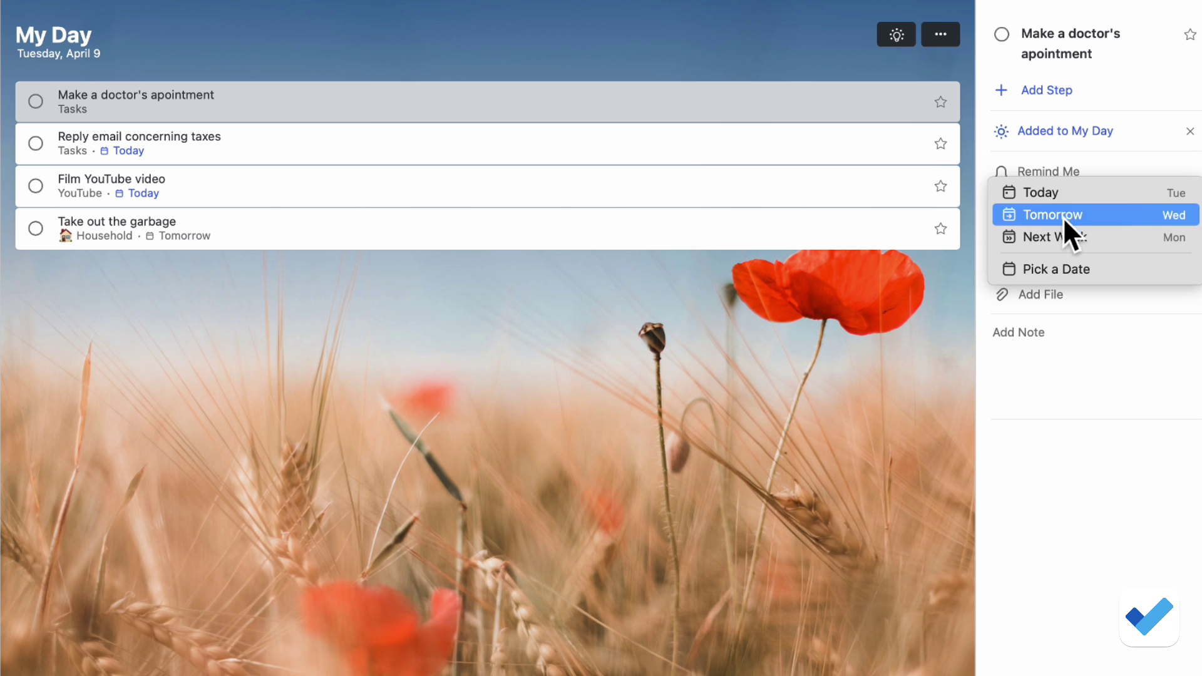
click(1069, 217)
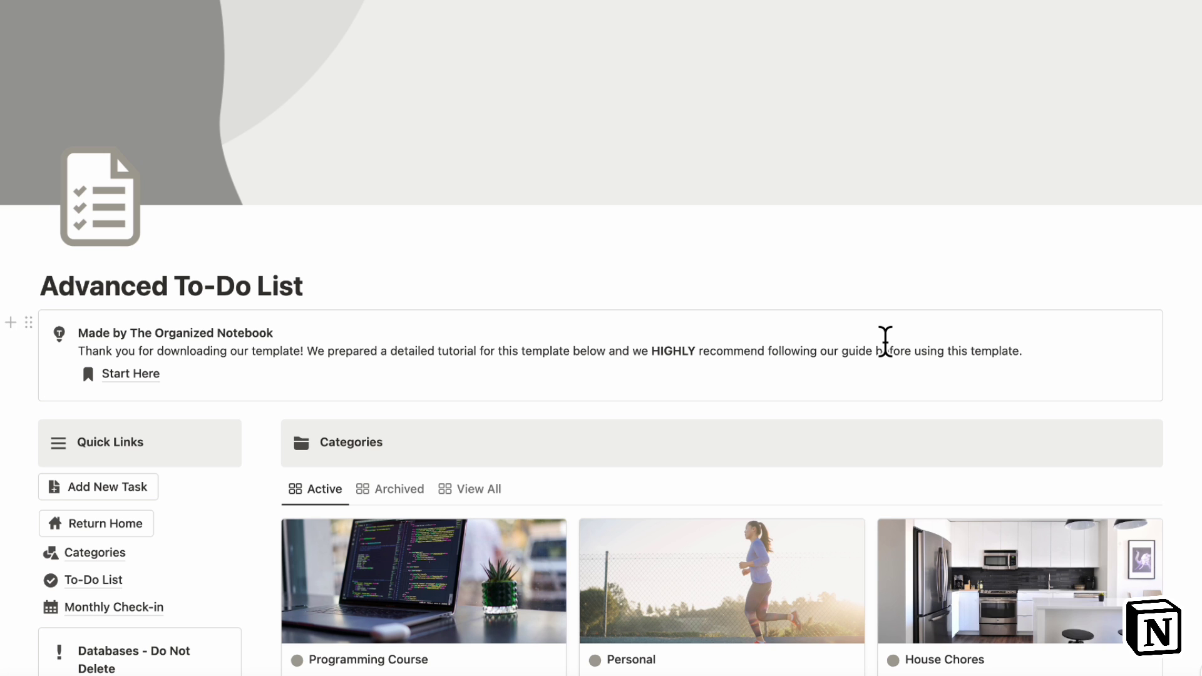
Step: Duplicate the To-do task template and rename it 'Take out garbage'
scroll(884, 341, down, 3)
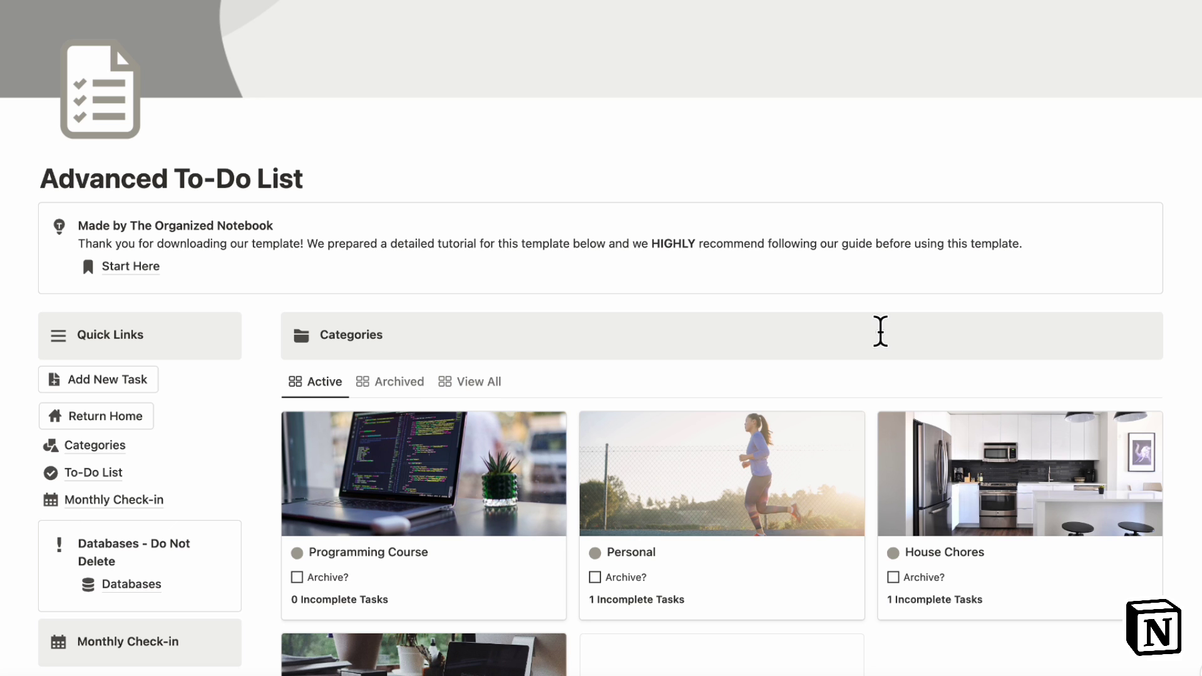
scroll(880, 330, down, 15)
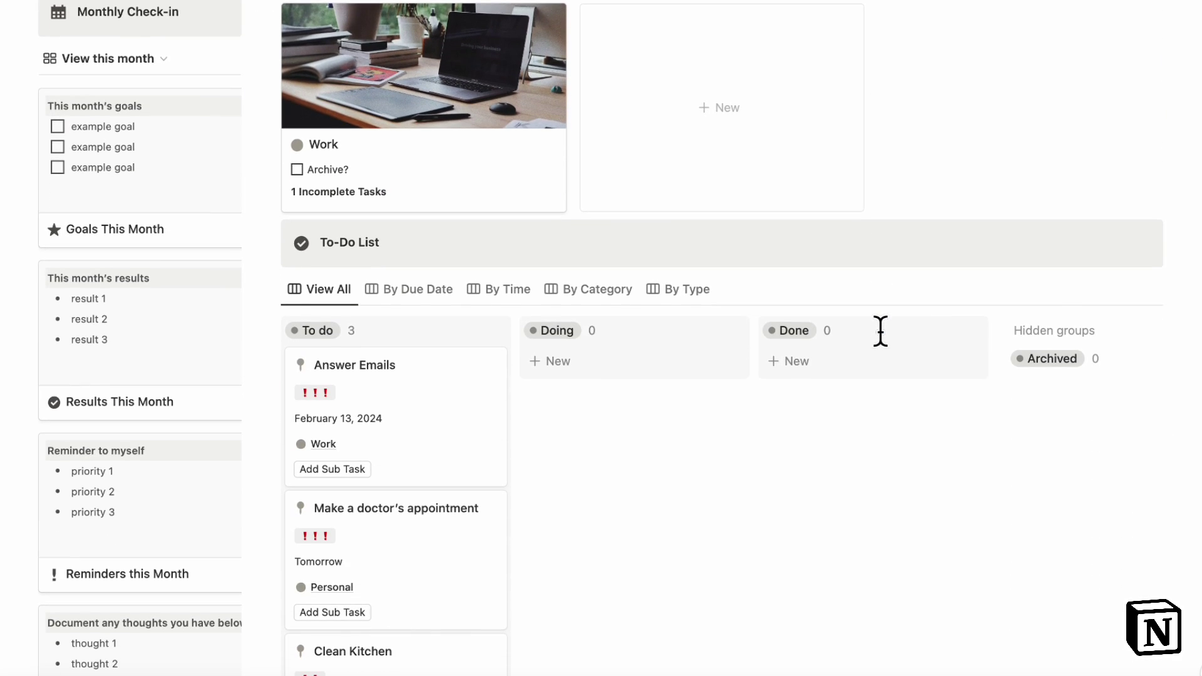
scroll(880, 330, down, 1)
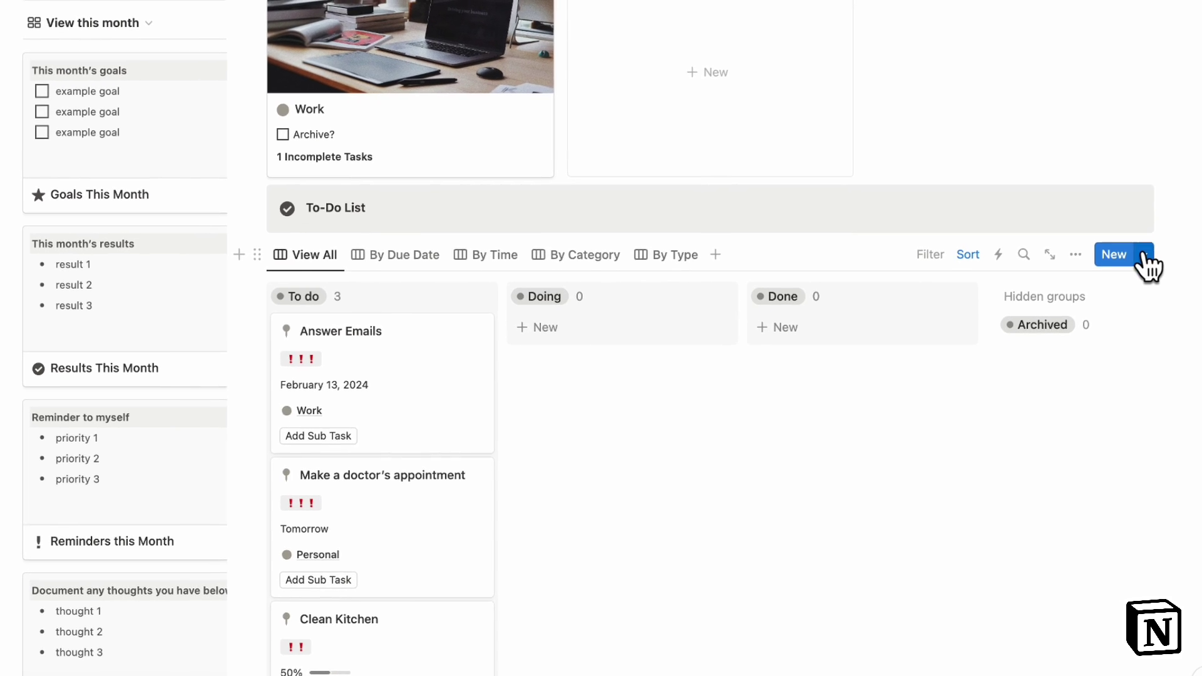
click(1152, 249)
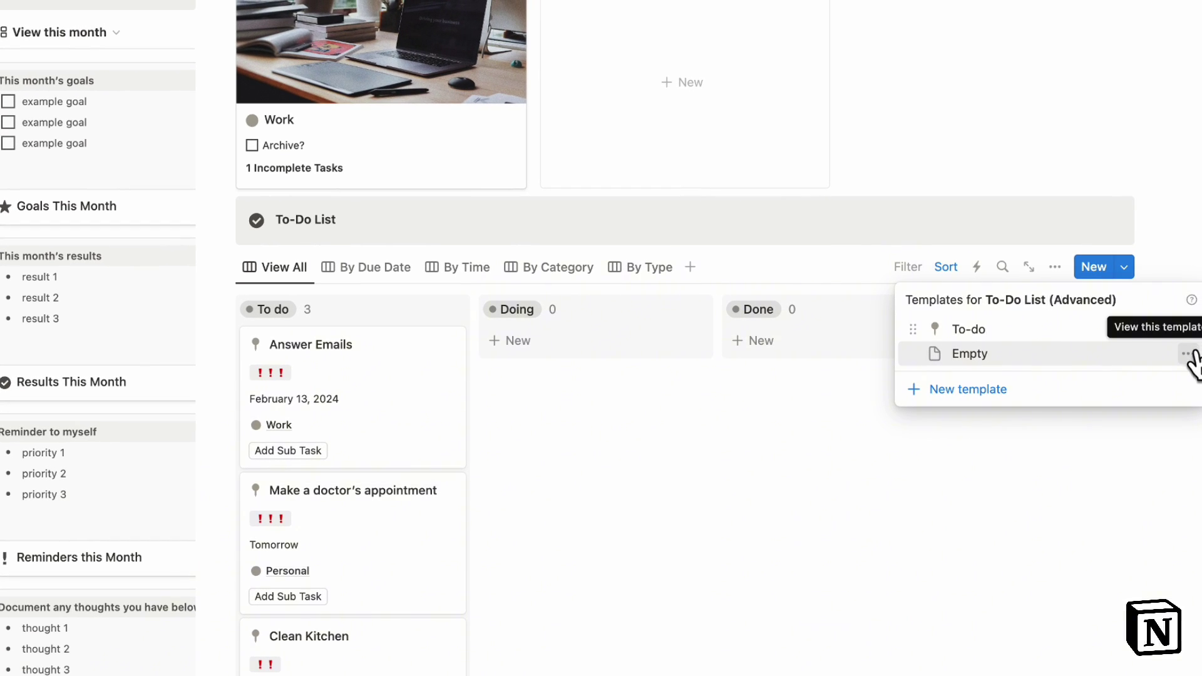
click(1187, 330)
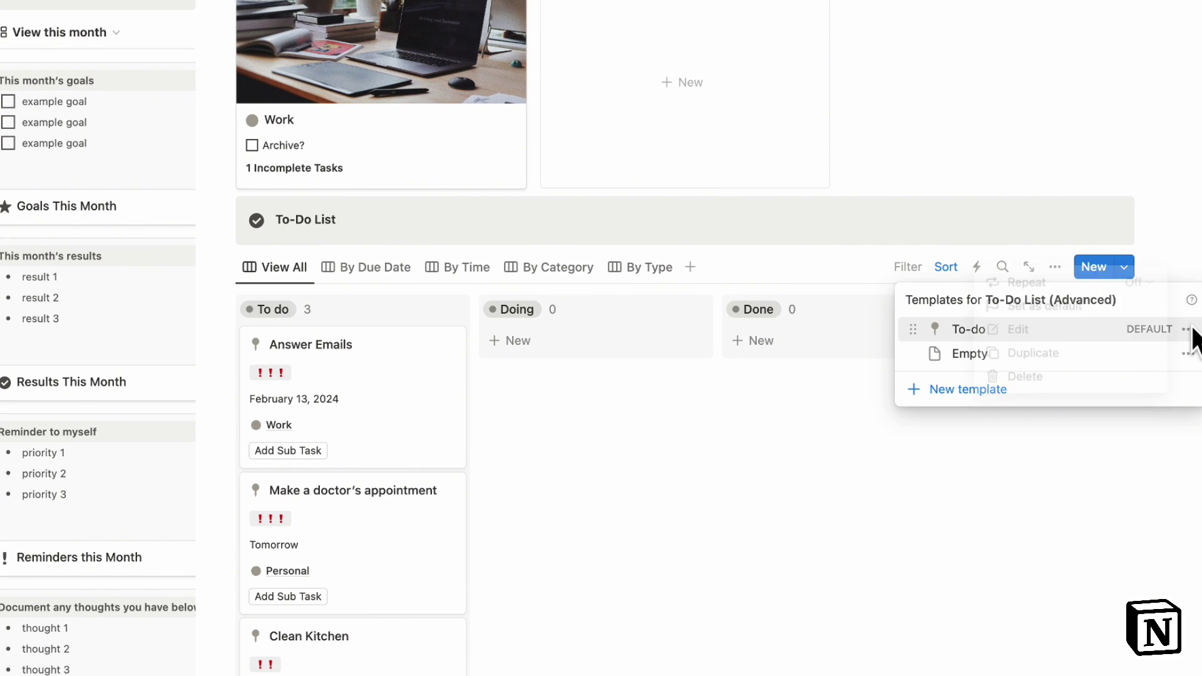
click(1114, 355)
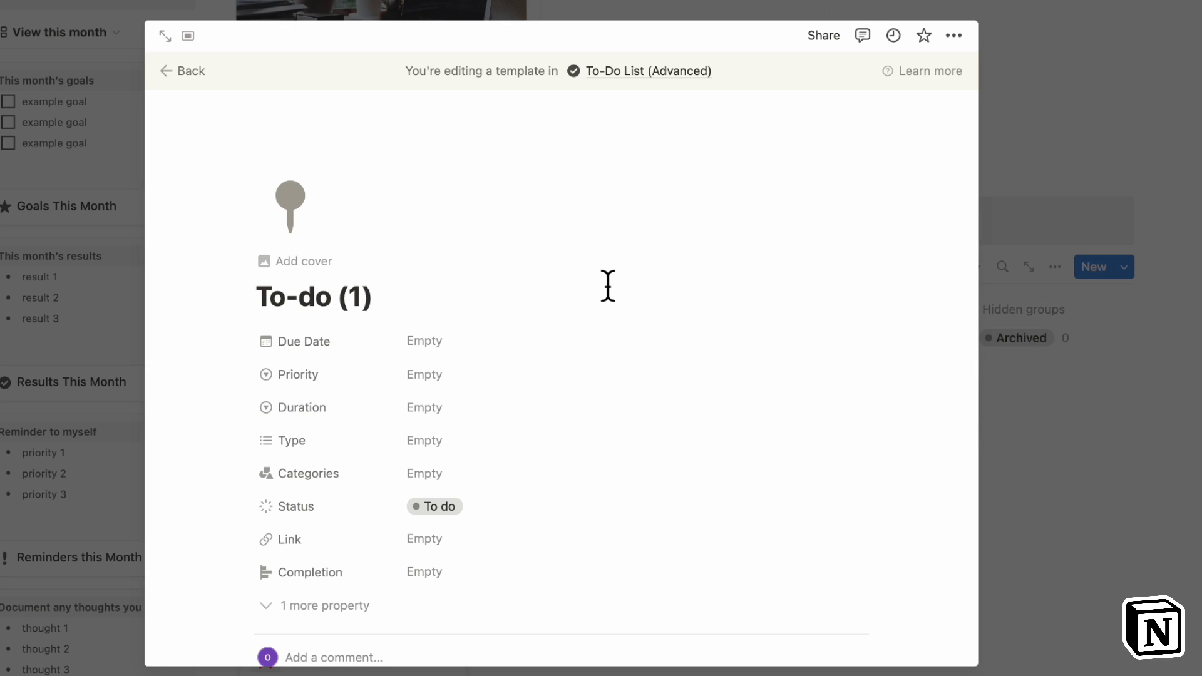
triple_click(298, 311)
text(Ta)
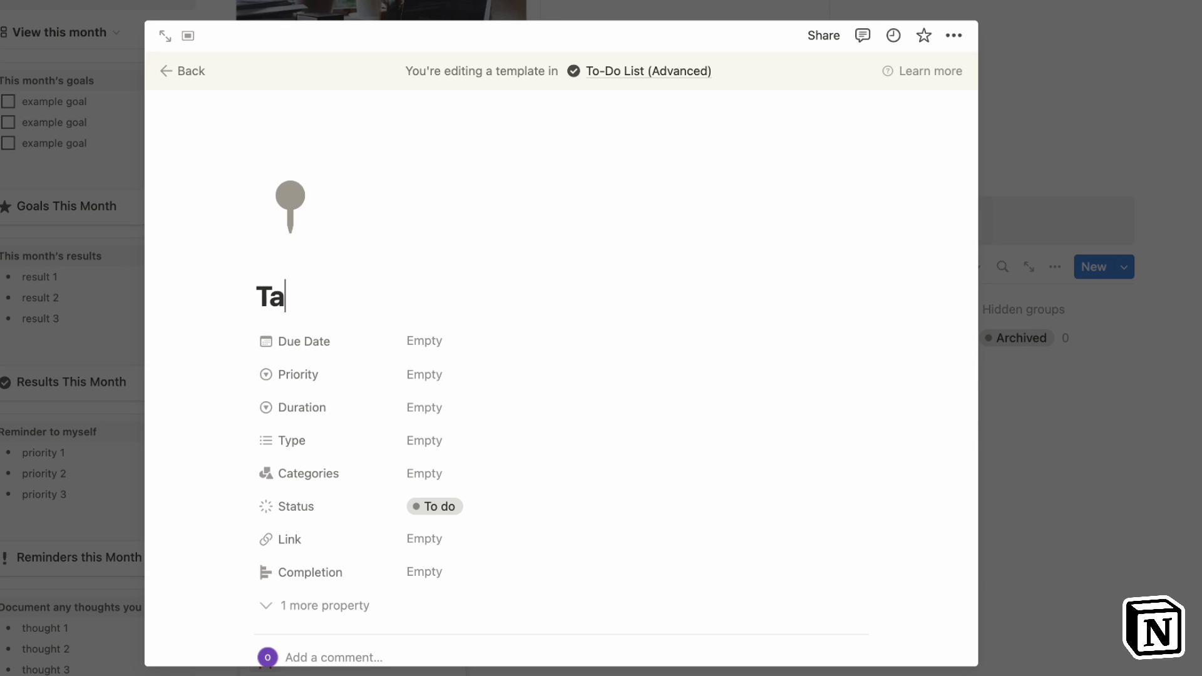
text(ke out garbage)
Step: Give the template !!!! priority and link the House Chores category
click(448, 375)
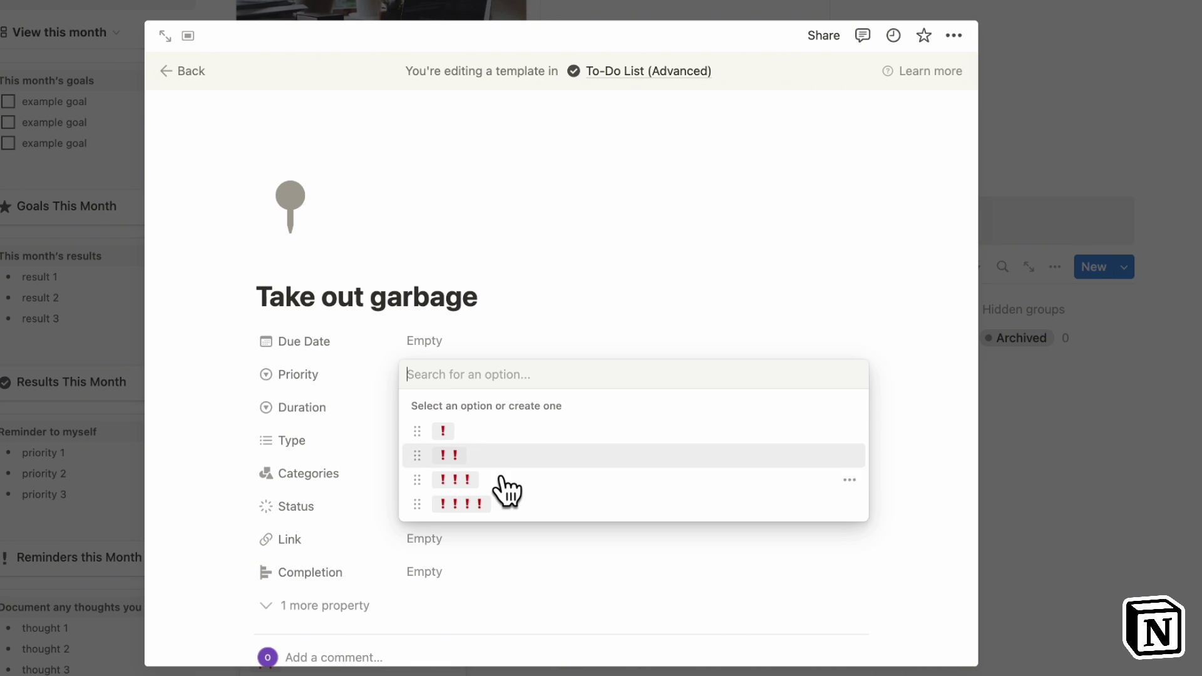
click(518, 503)
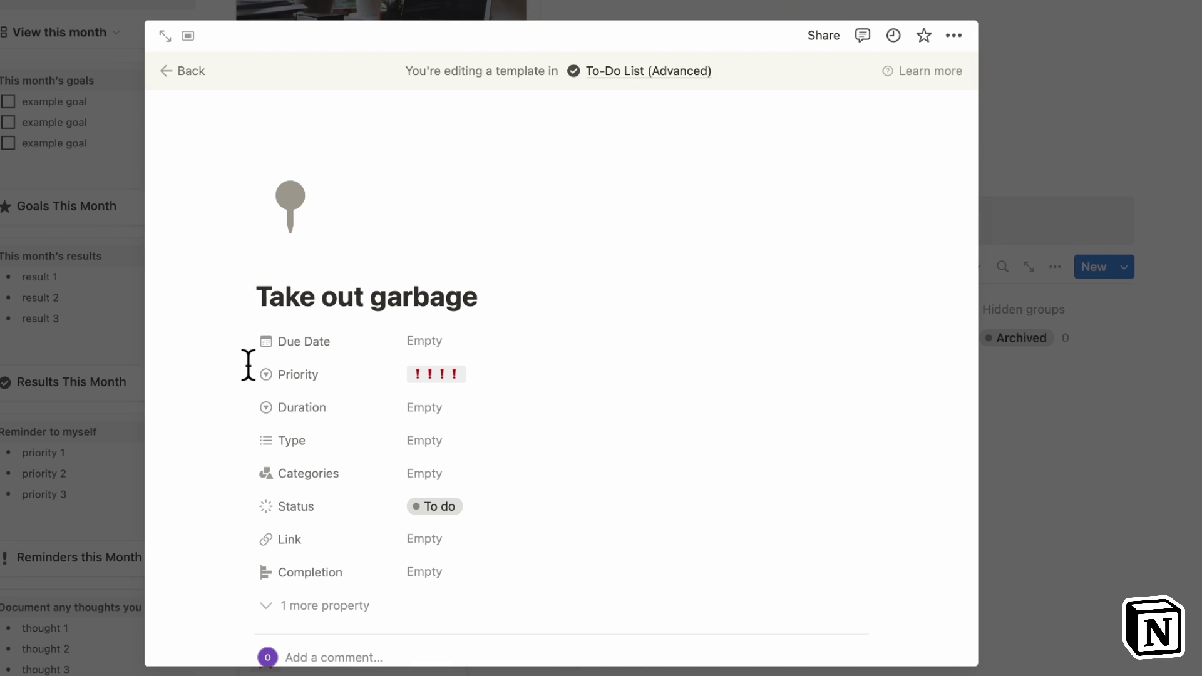
click(492, 472)
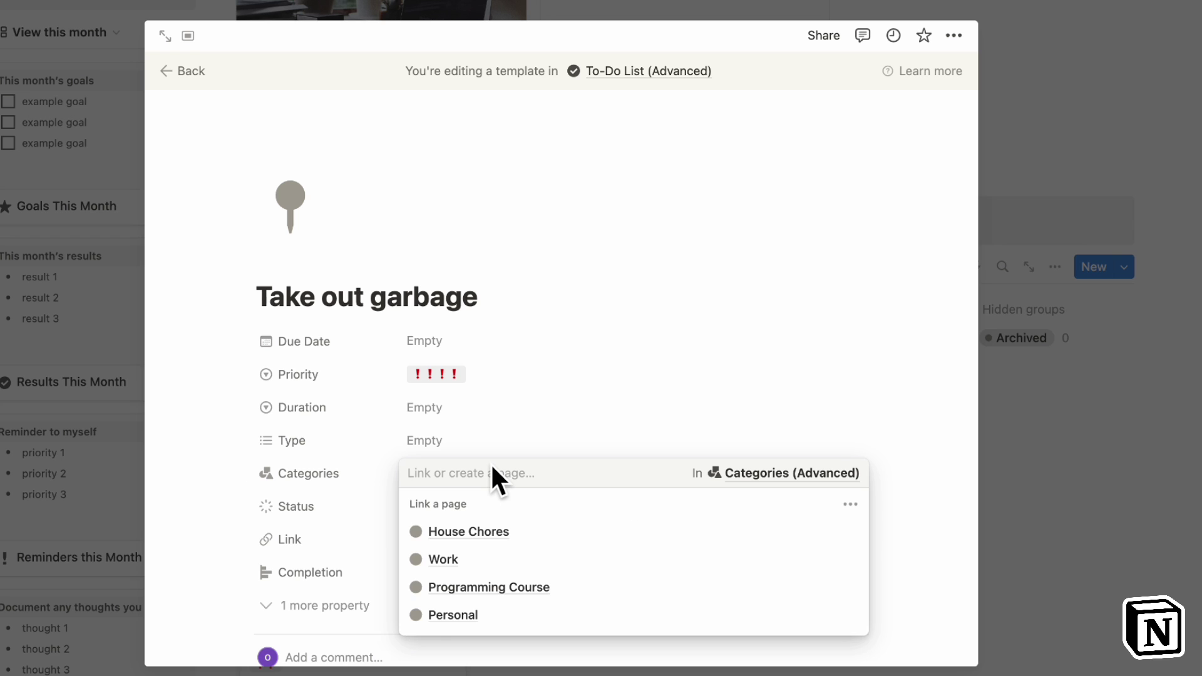
click(503, 531)
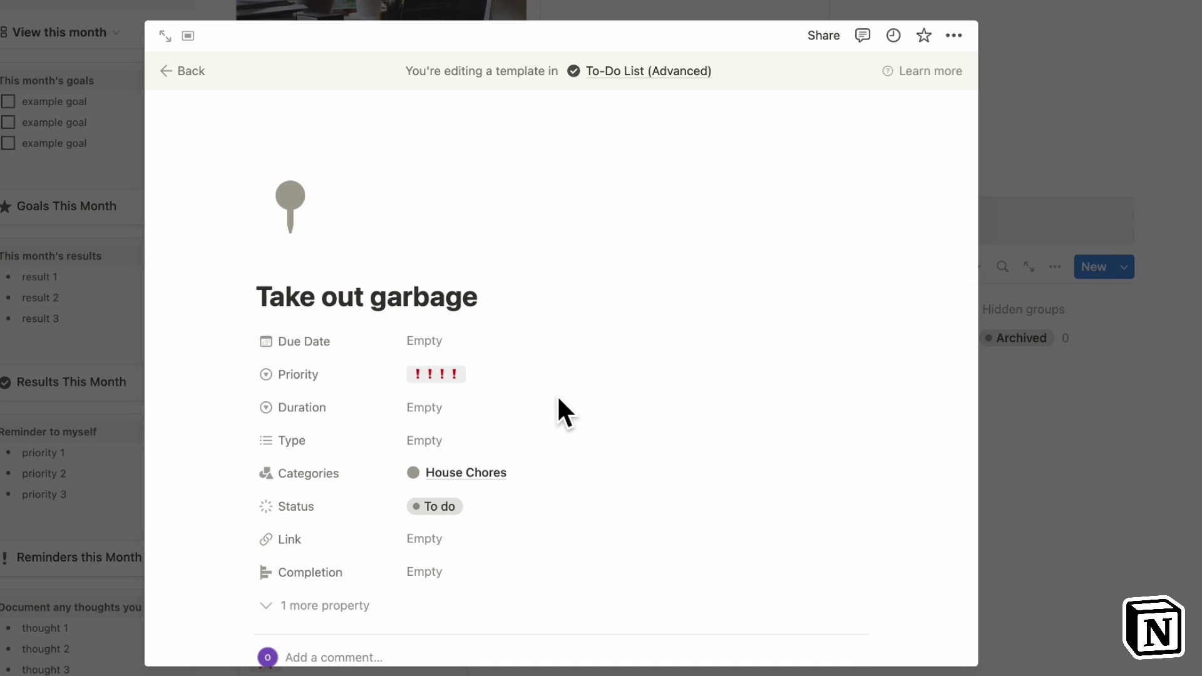
Step: Make the Take out garbage template repeat weekly on Tuesday and save the schedule
click(183, 71)
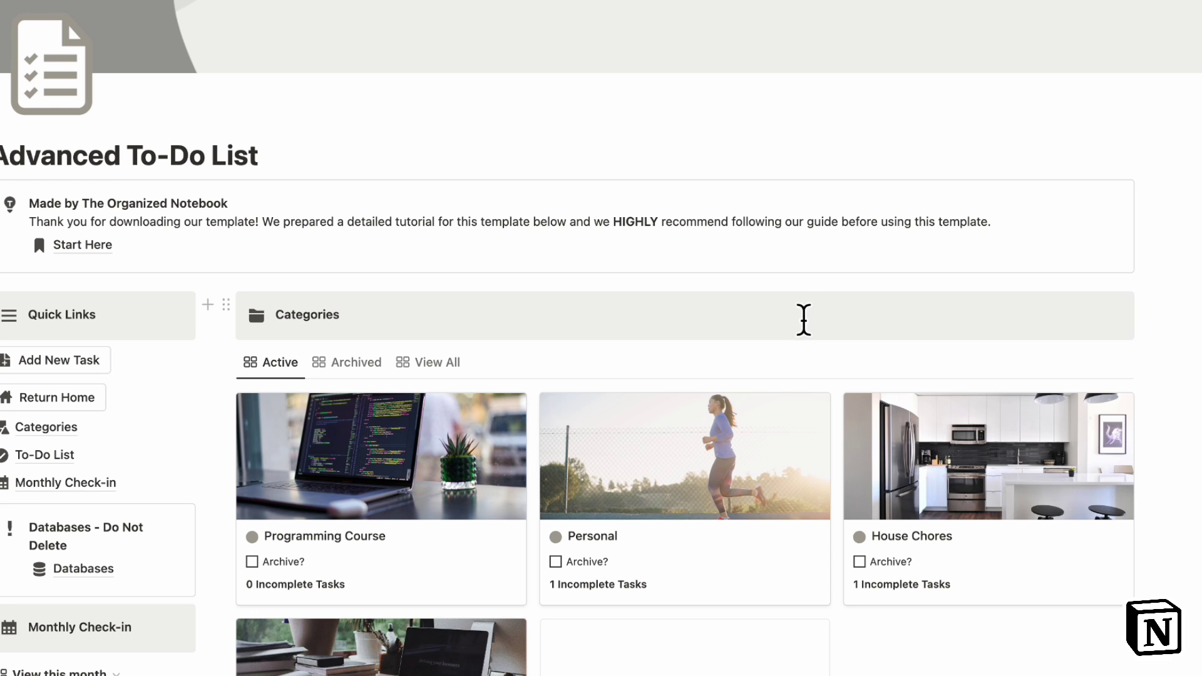
scroll(1086, 558, down, 13)
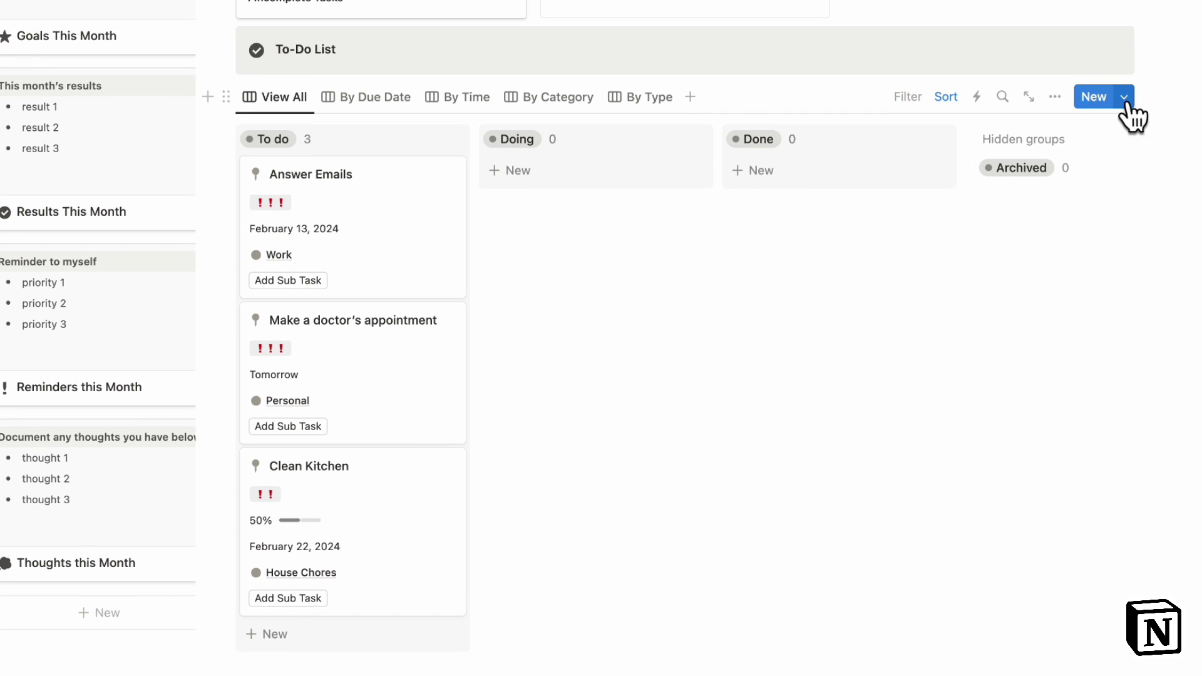
click(1124, 99)
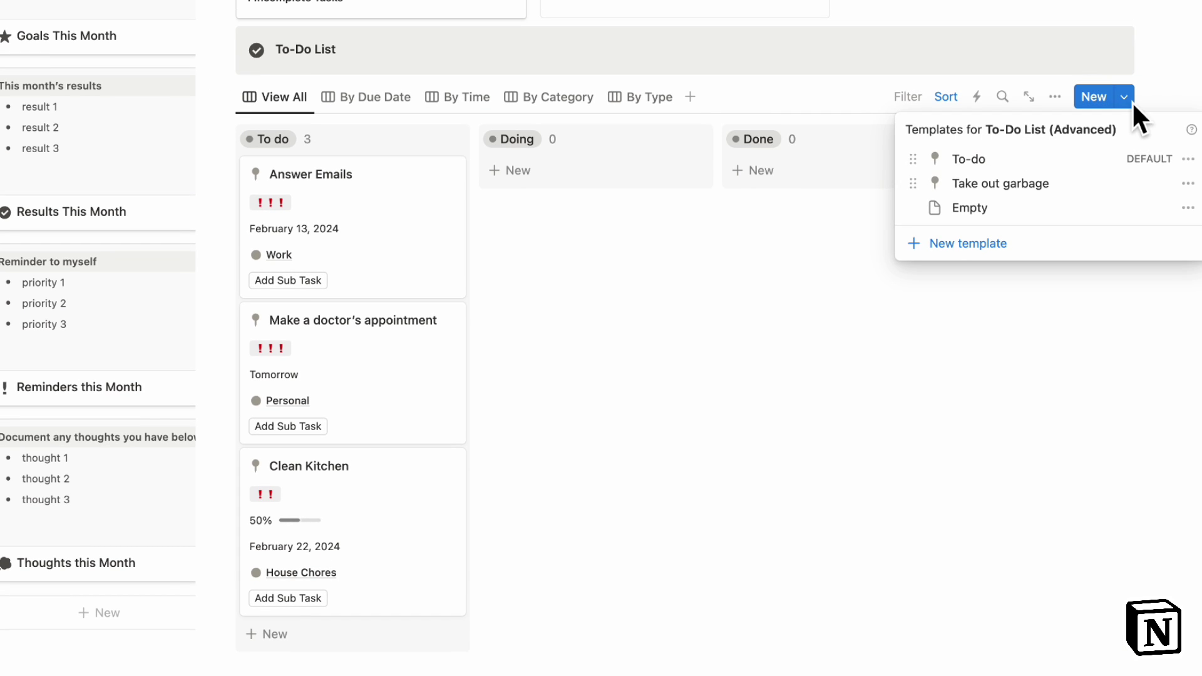
click(1188, 183)
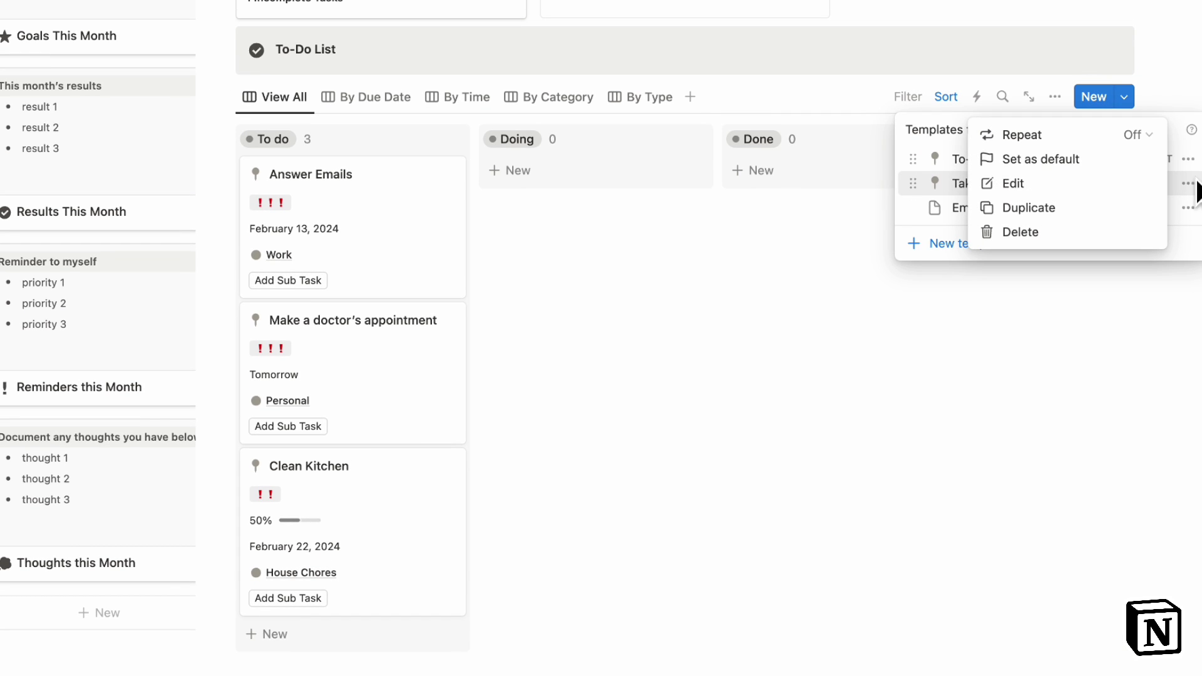
click(1146, 137)
click(1110, 188)
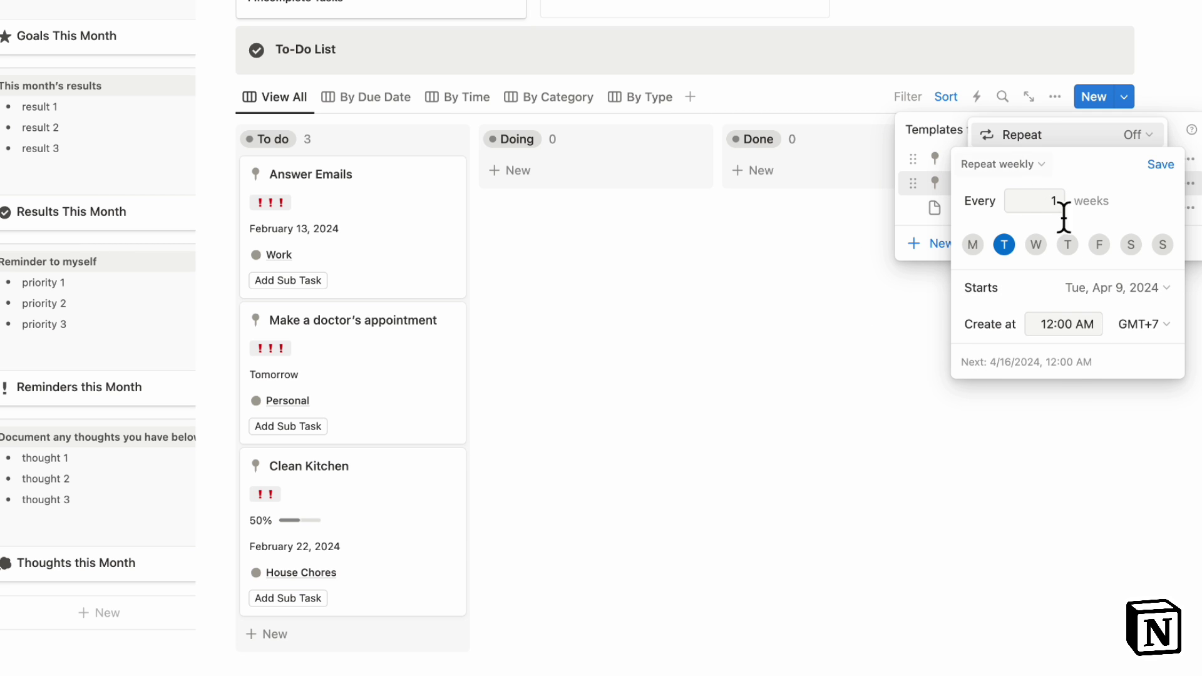
click(737, 319)
click(737, 320)
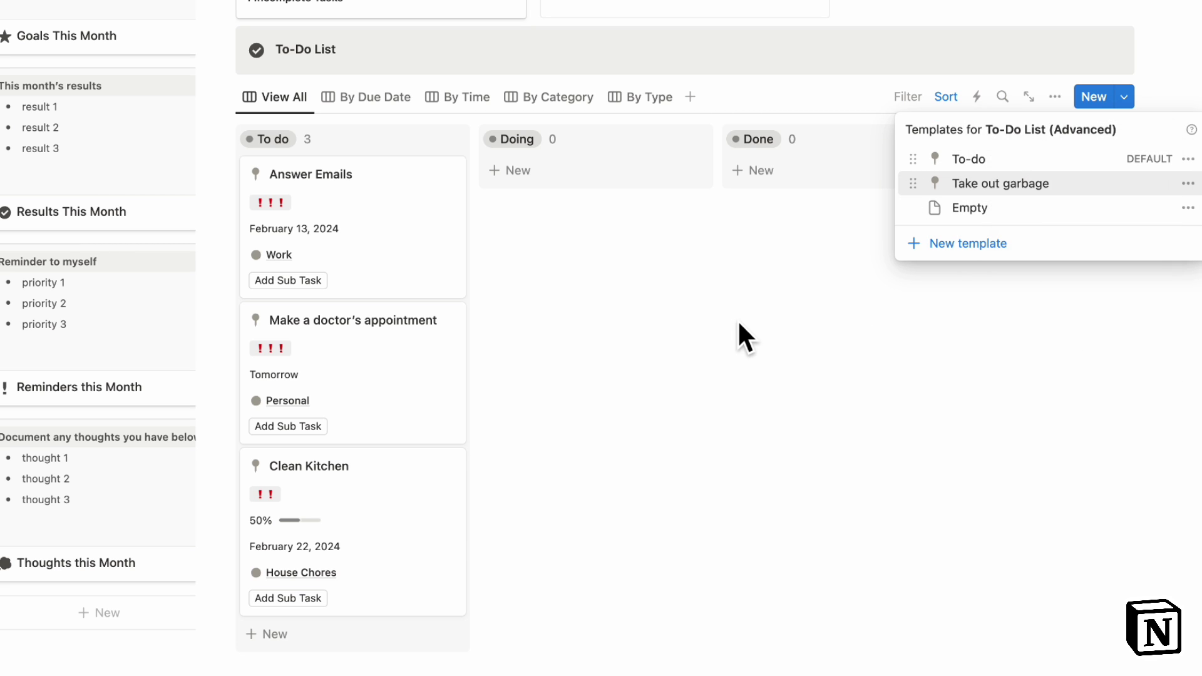
click(739, 320)
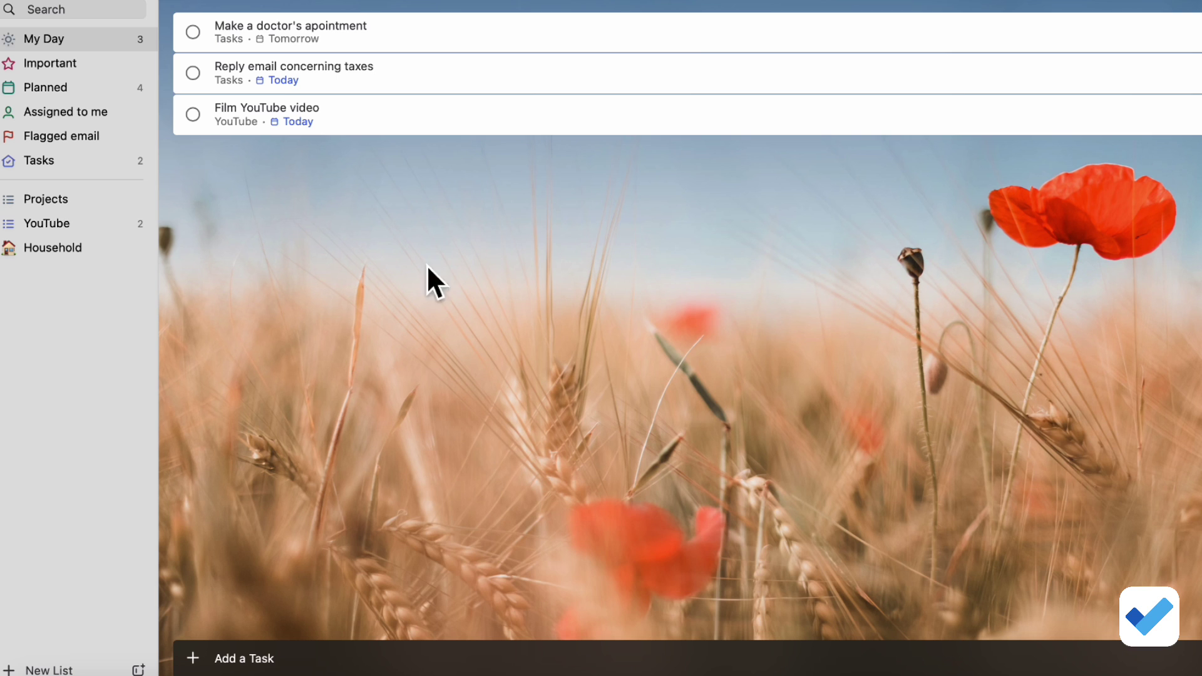
Step: Add the task 'Take out the garbage every week' to My Day
click(328, 658)
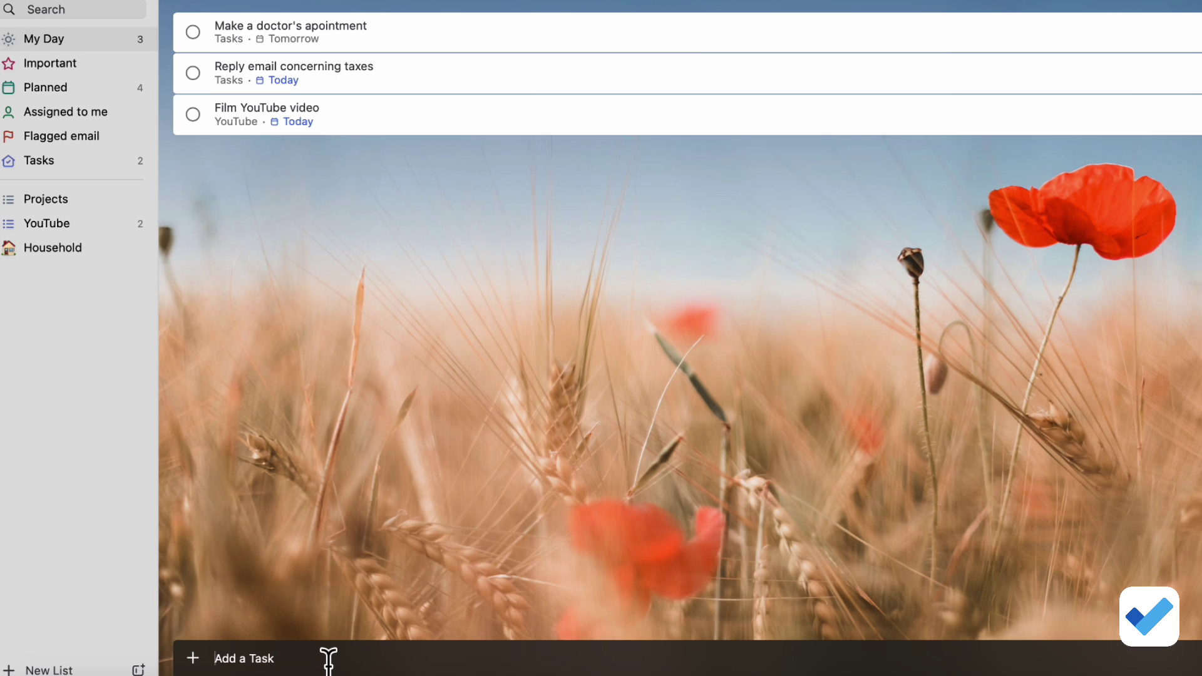
text(Tka)
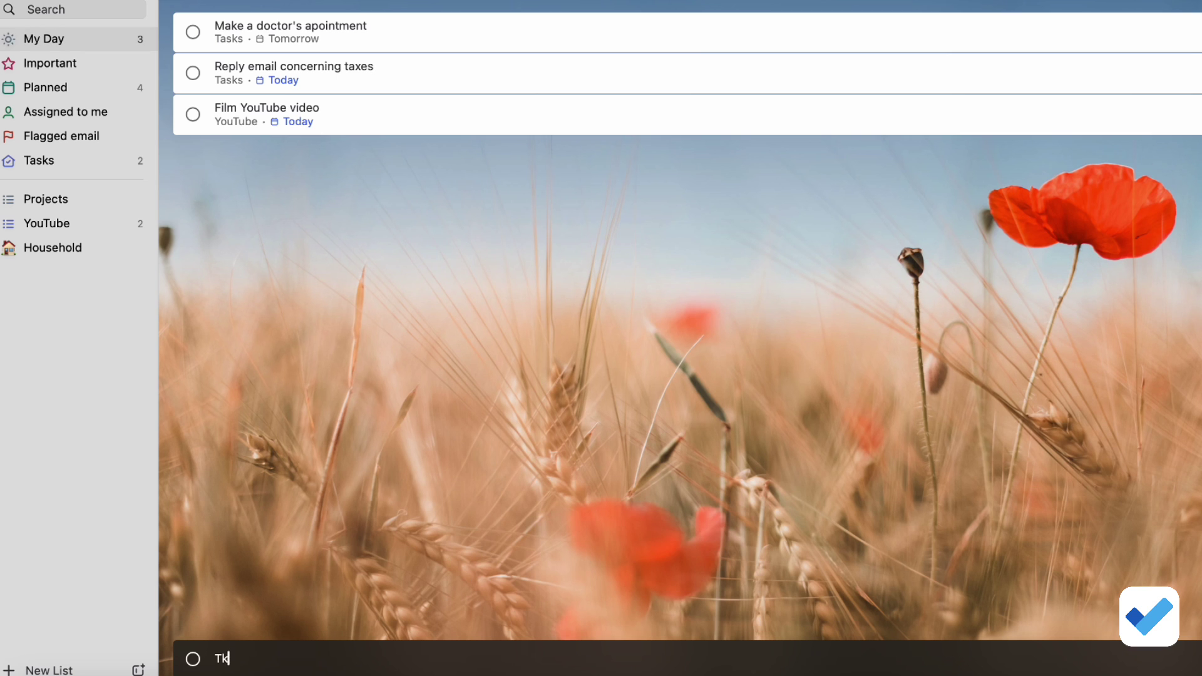
key(BackSpace)
text(ake out the garbage every week)
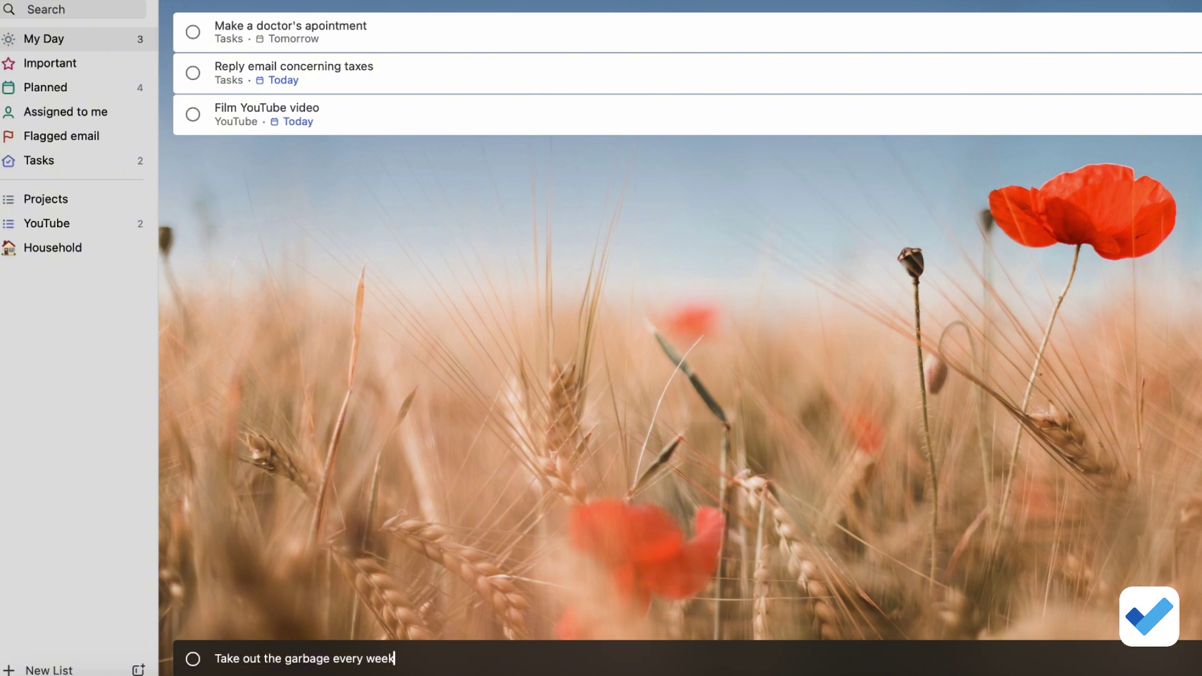
key(Return)
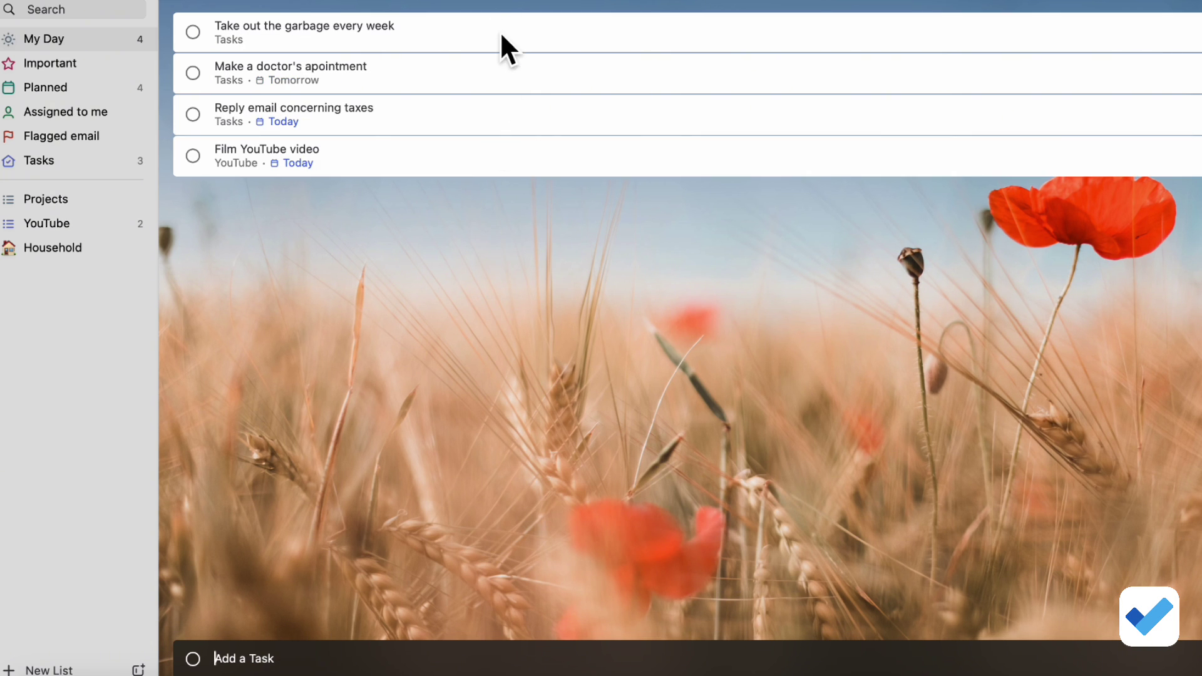
Step: Set the garbage task to repeat Weekly
click(502, 32)
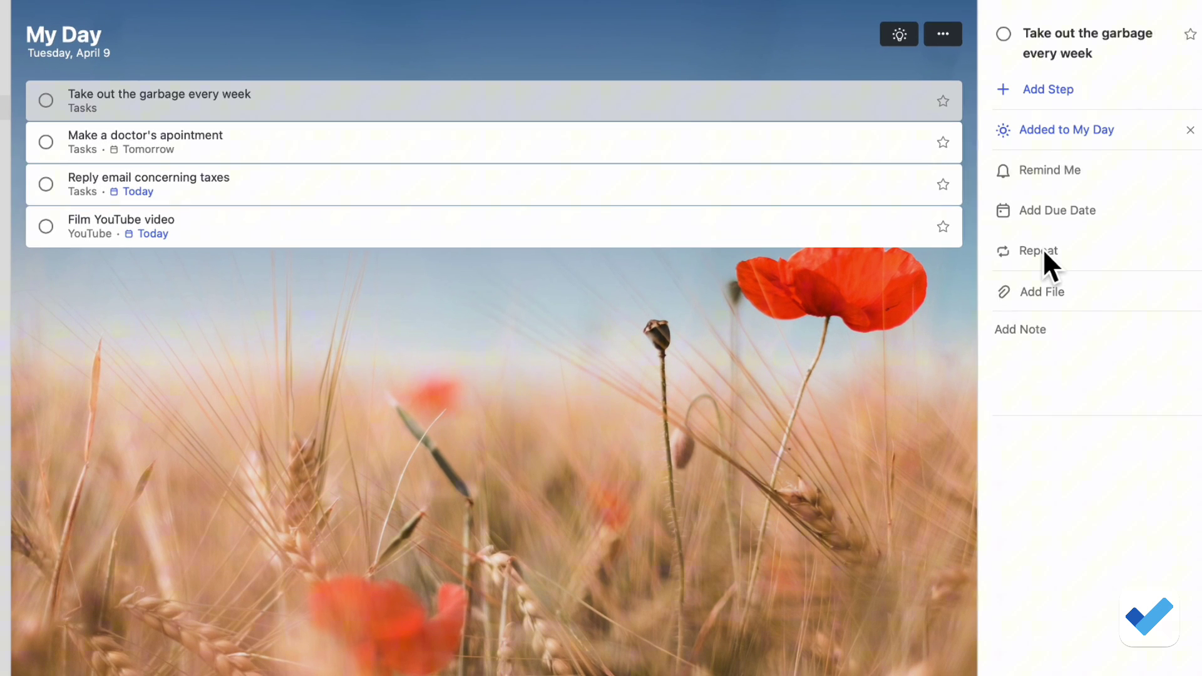
click(1042, 250)
click(1129, 253)
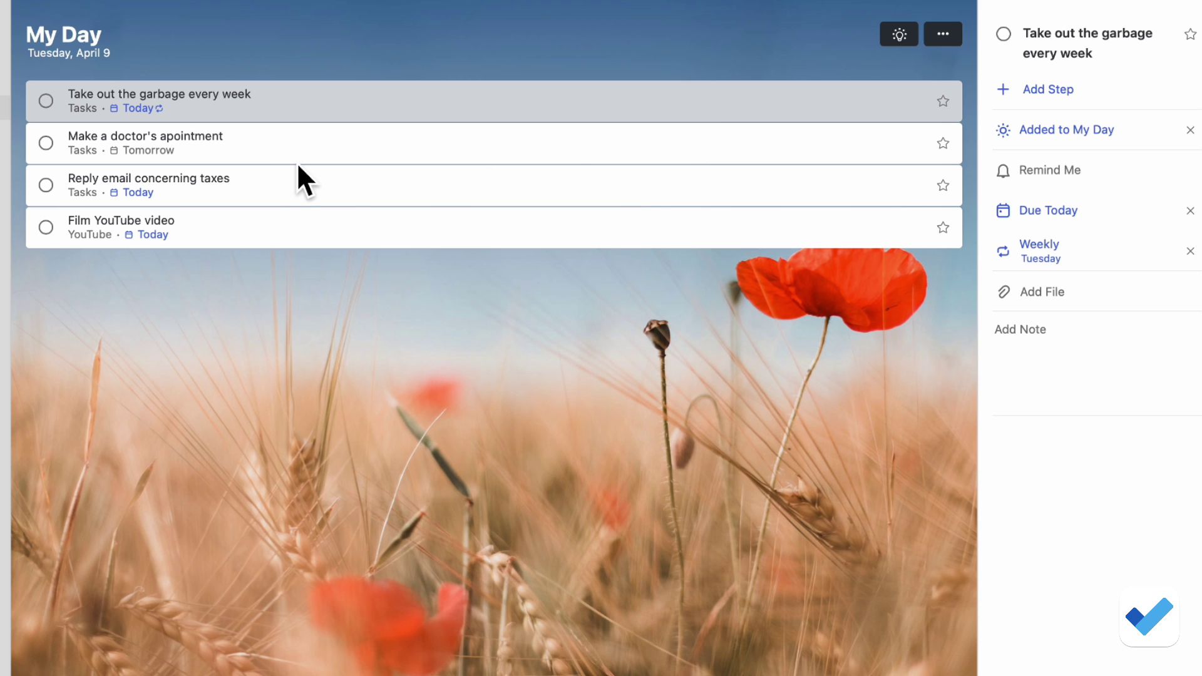
Step: Complete the garbage task and check its next occurrence under Planned > Later
click(46, 102)
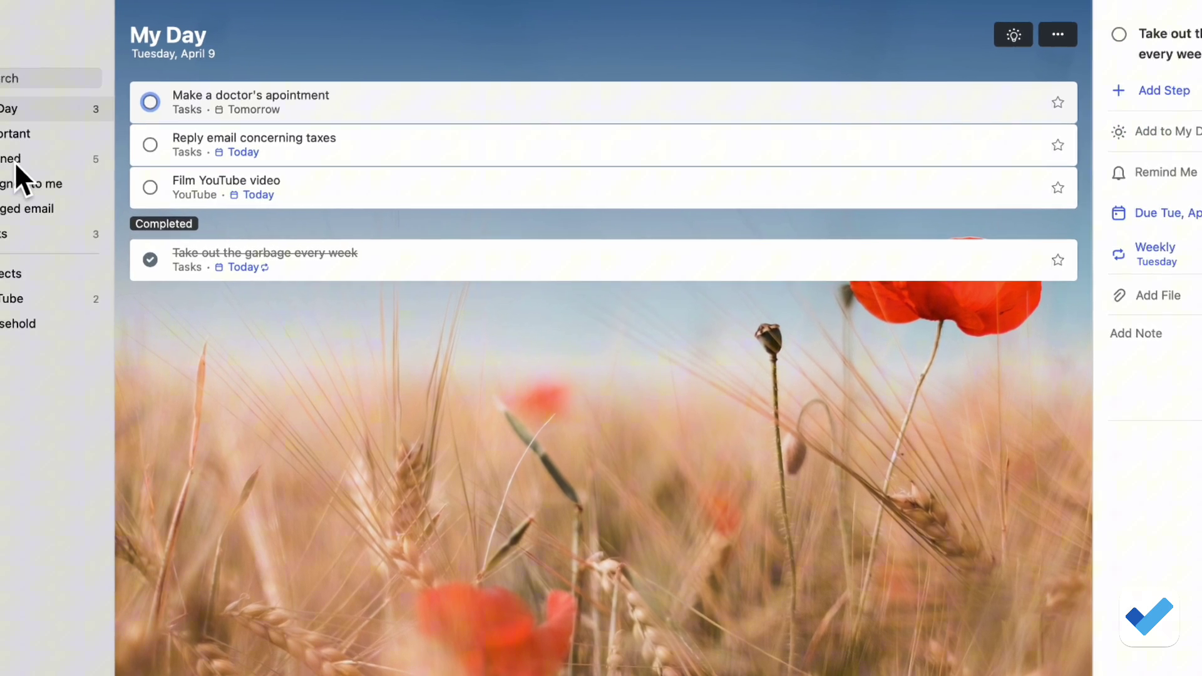
click(64, 162)
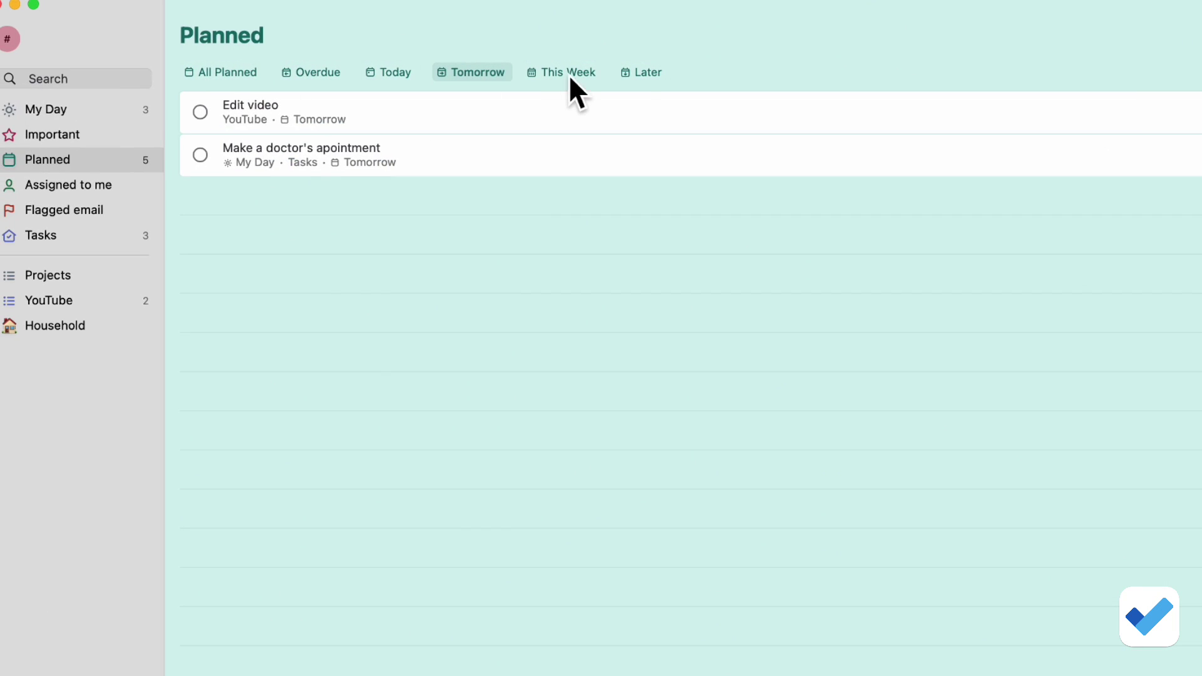
click(644, 75)
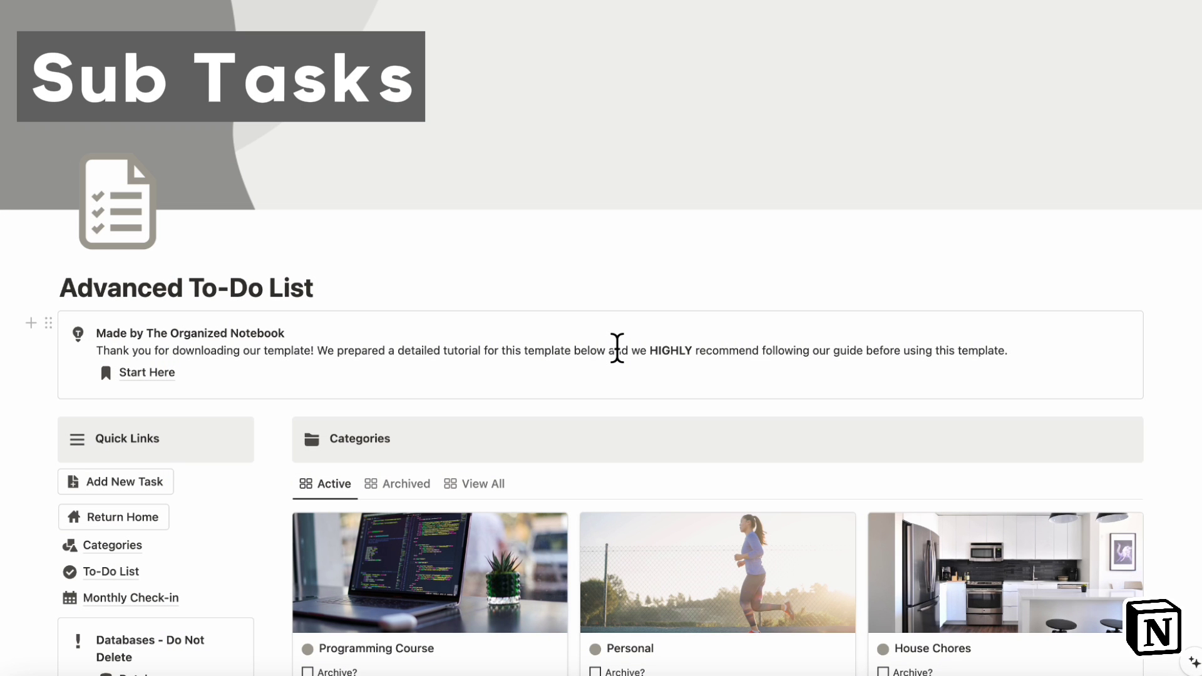
Step: Add a sub task 'Find the phone number' to the doctor's appointment card
scroll(617, 348, down, 10)
scroll(613, 341, down, 3)
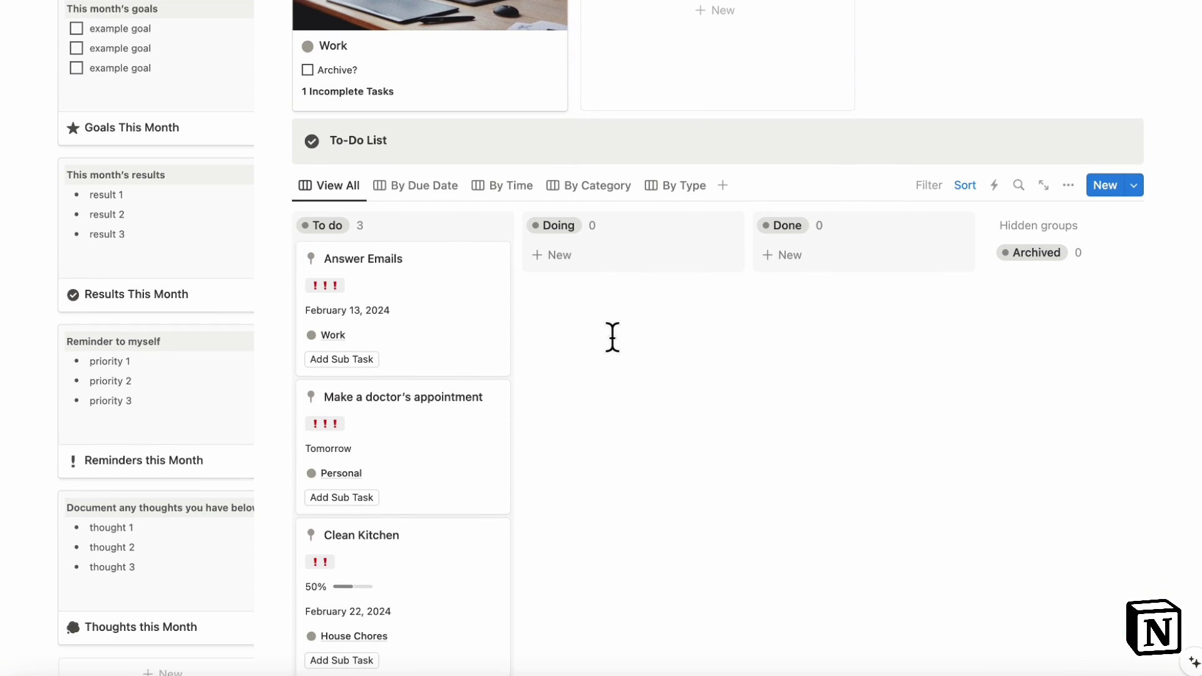
scroll(612, 338, down, 2)
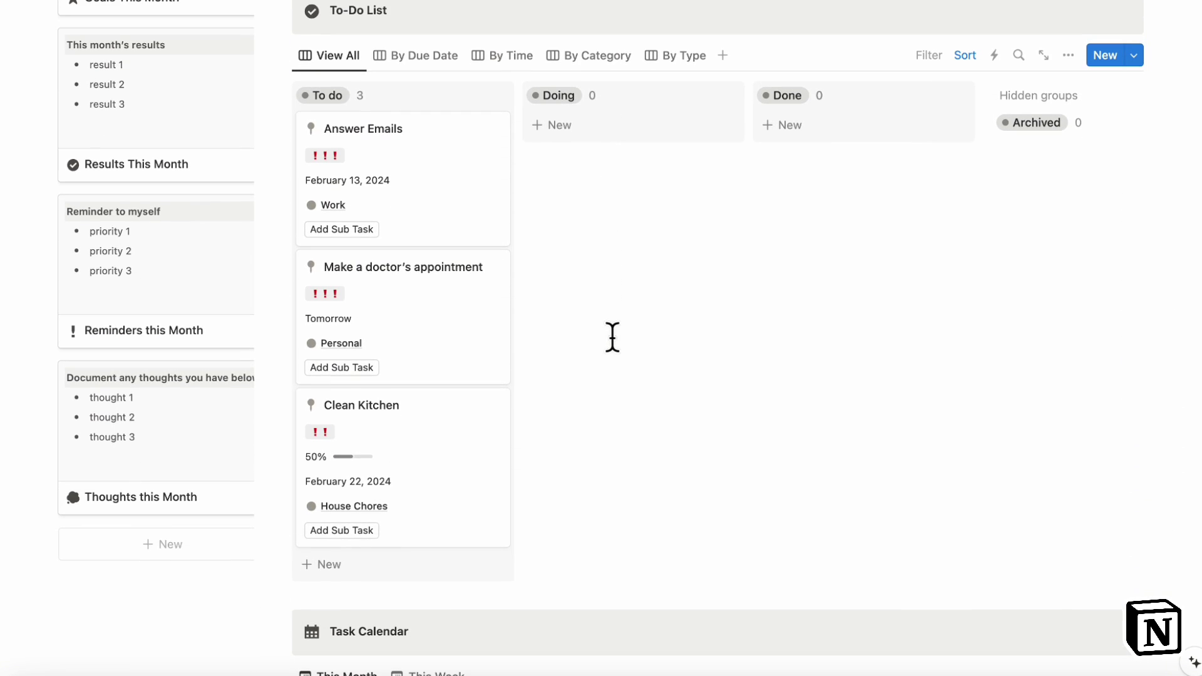
click(364, 374)
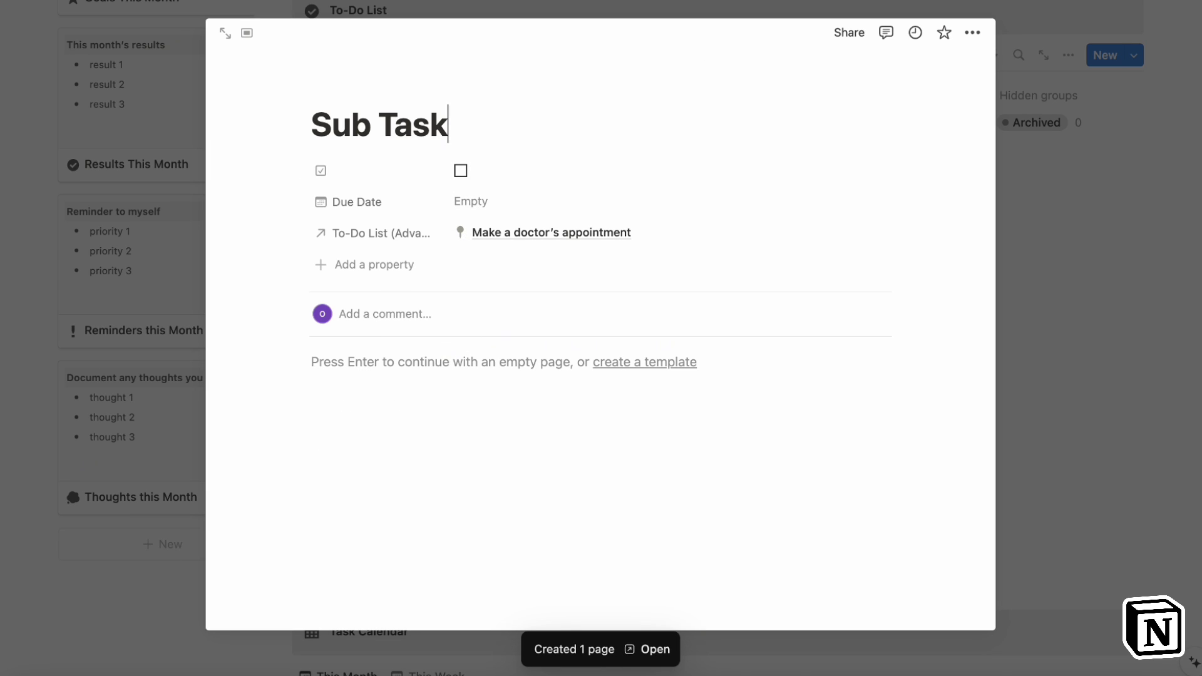
key(super+a)
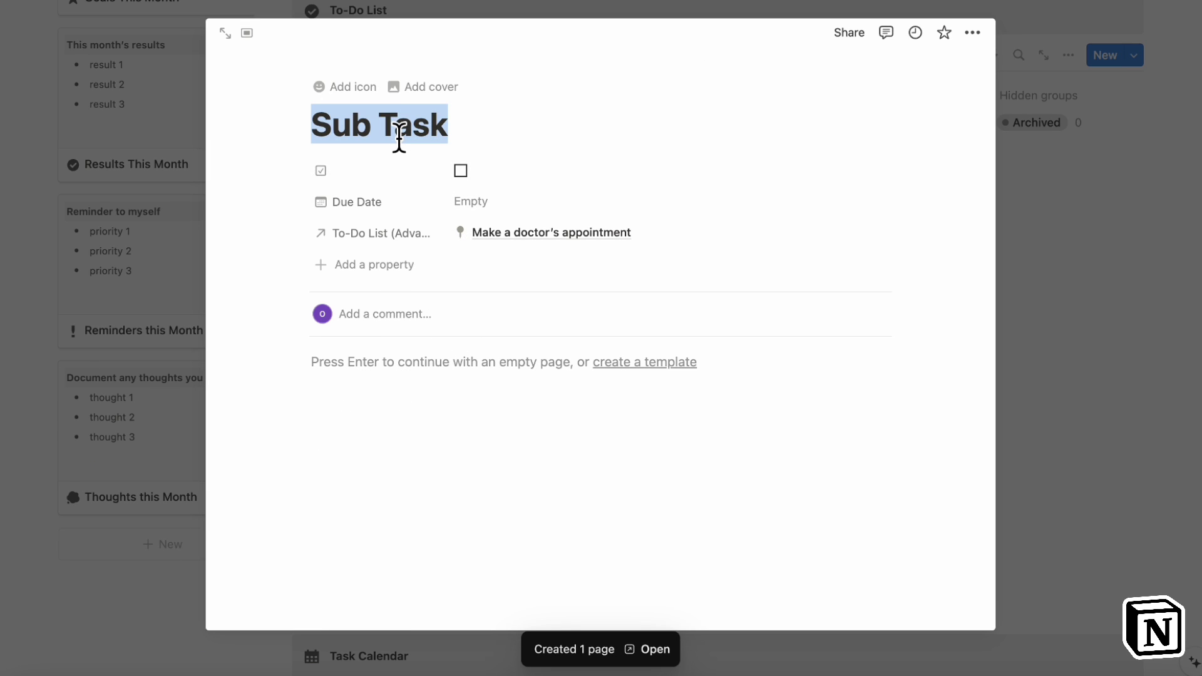
text(Find the pho)
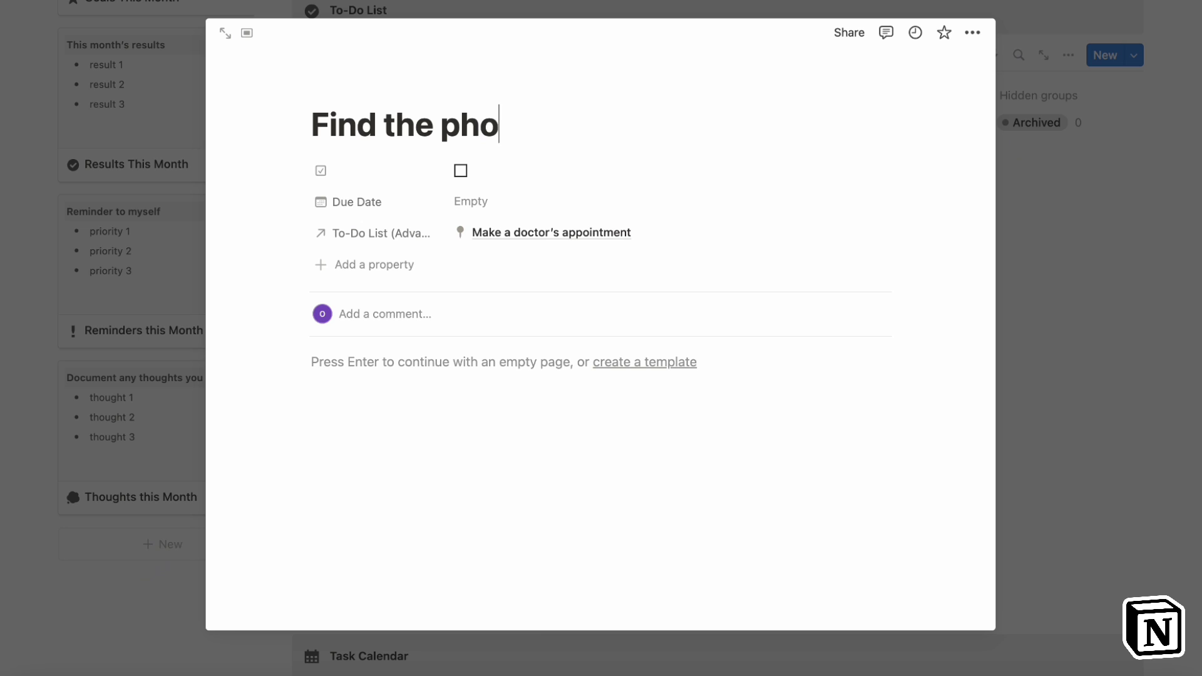
text(ne number)
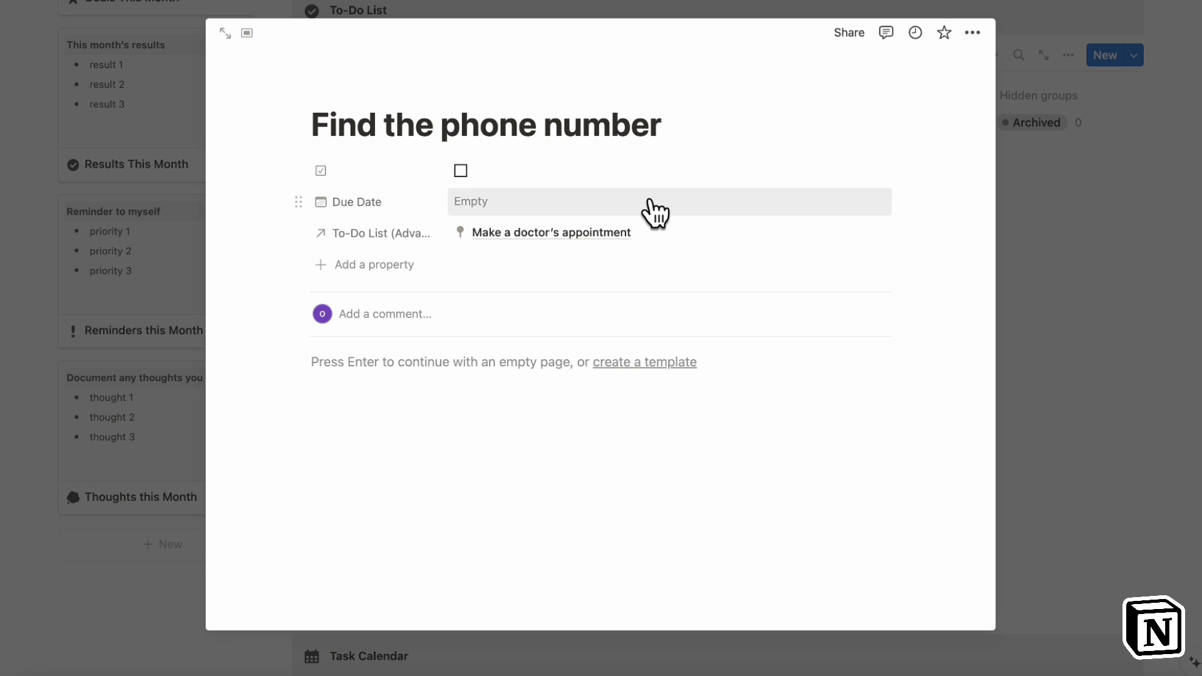
Step: Open Make a doctor's appointment in side peek and scroll to its Sub Tasks table
click(1044, 420)
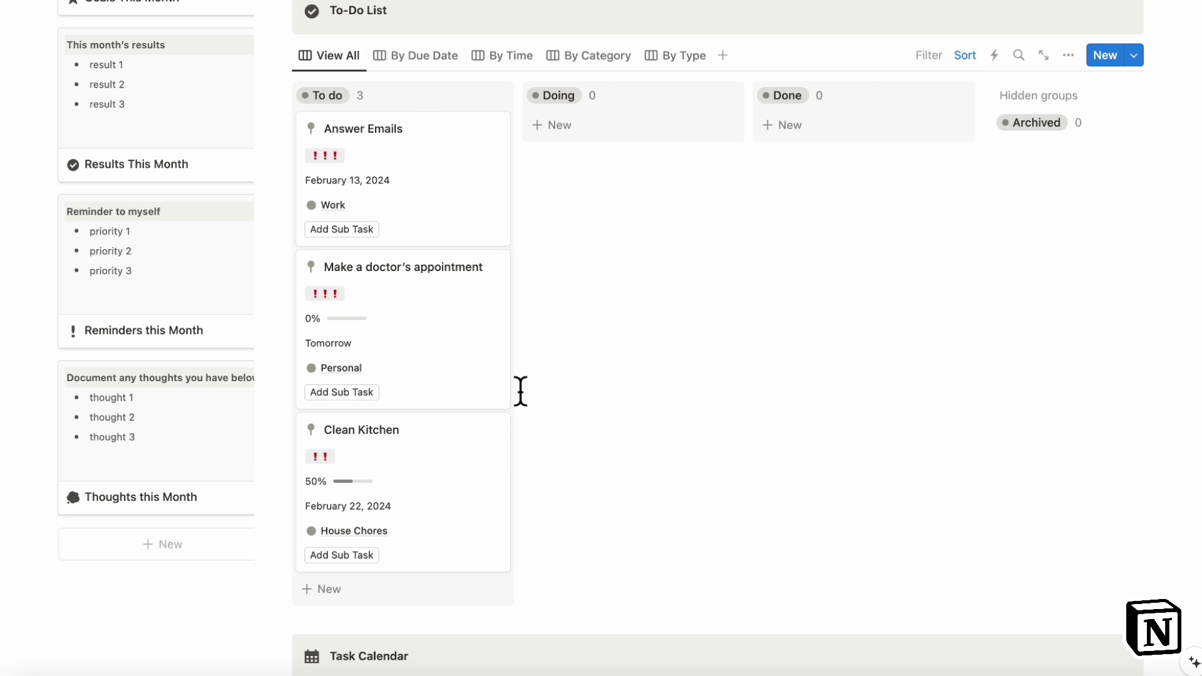
scroll(438, 360, up, 1)
click(416, 350)
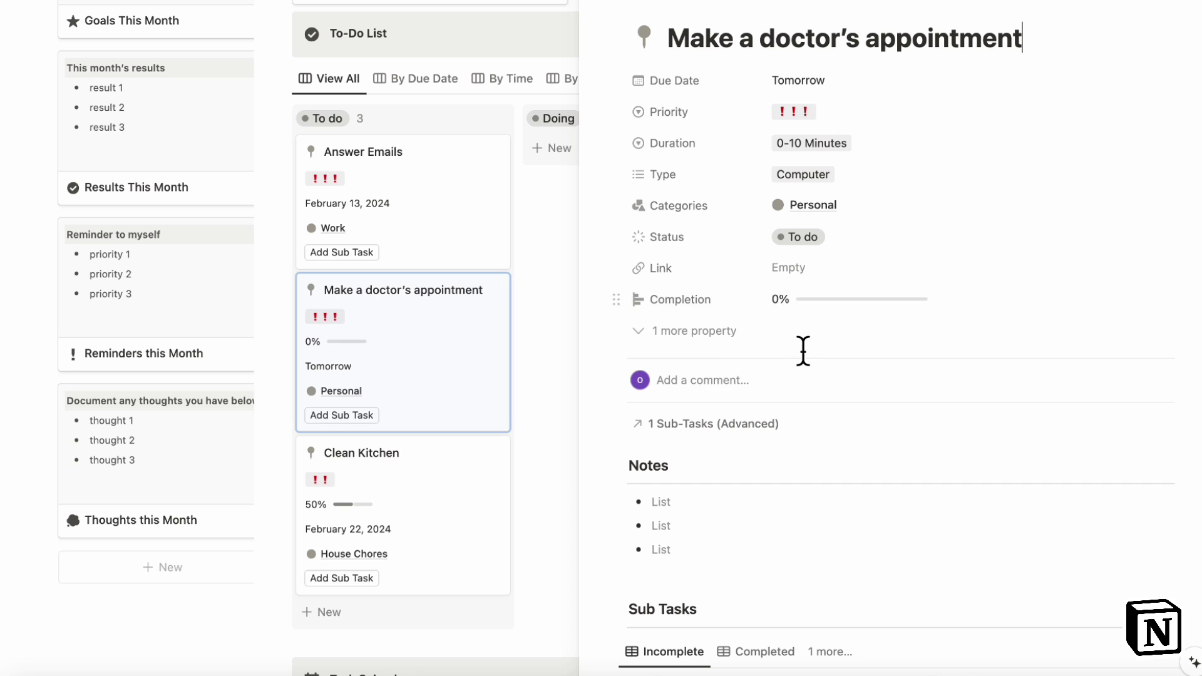
scroll(807, 363, down, 5)
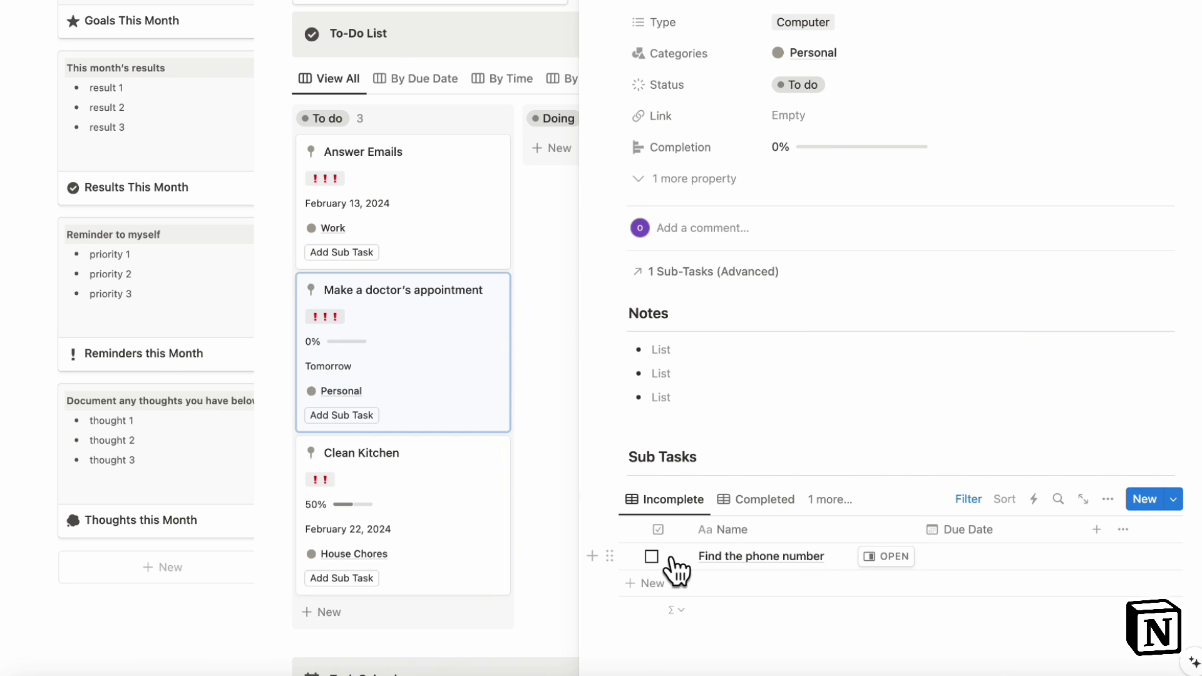
scroll(688, 586, up, 3)
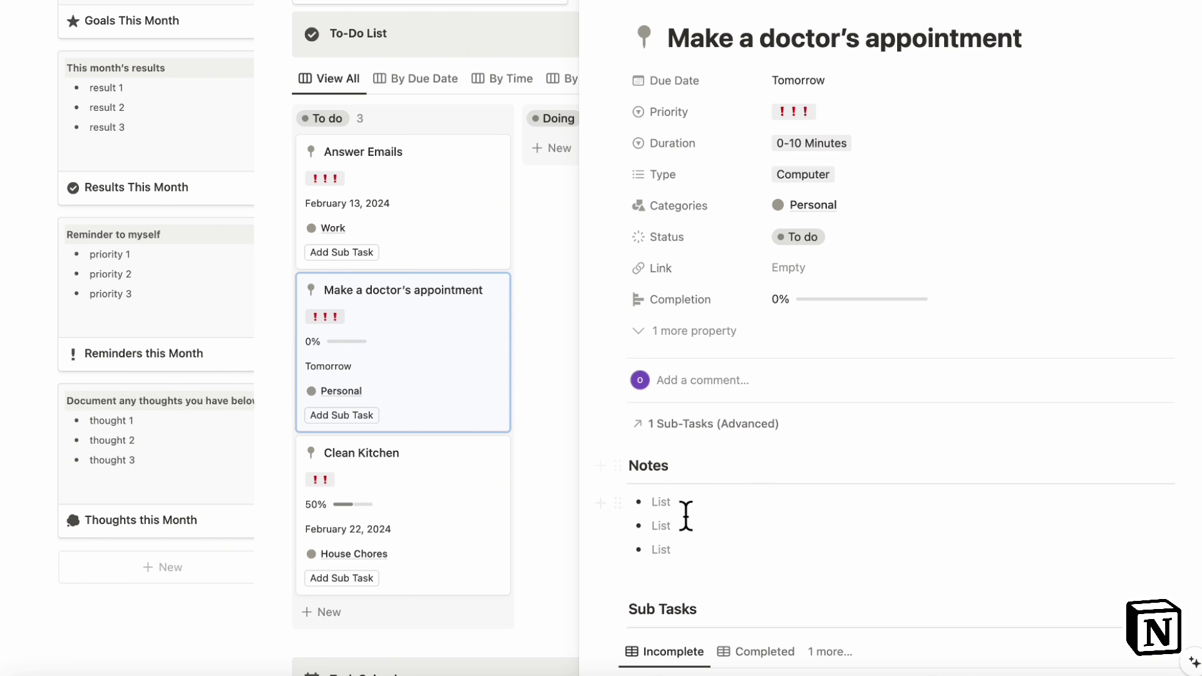
scroll(739, 538, down, 3)
scroll(720, 468, up, 3)
scroll(689, 504, down, 3)
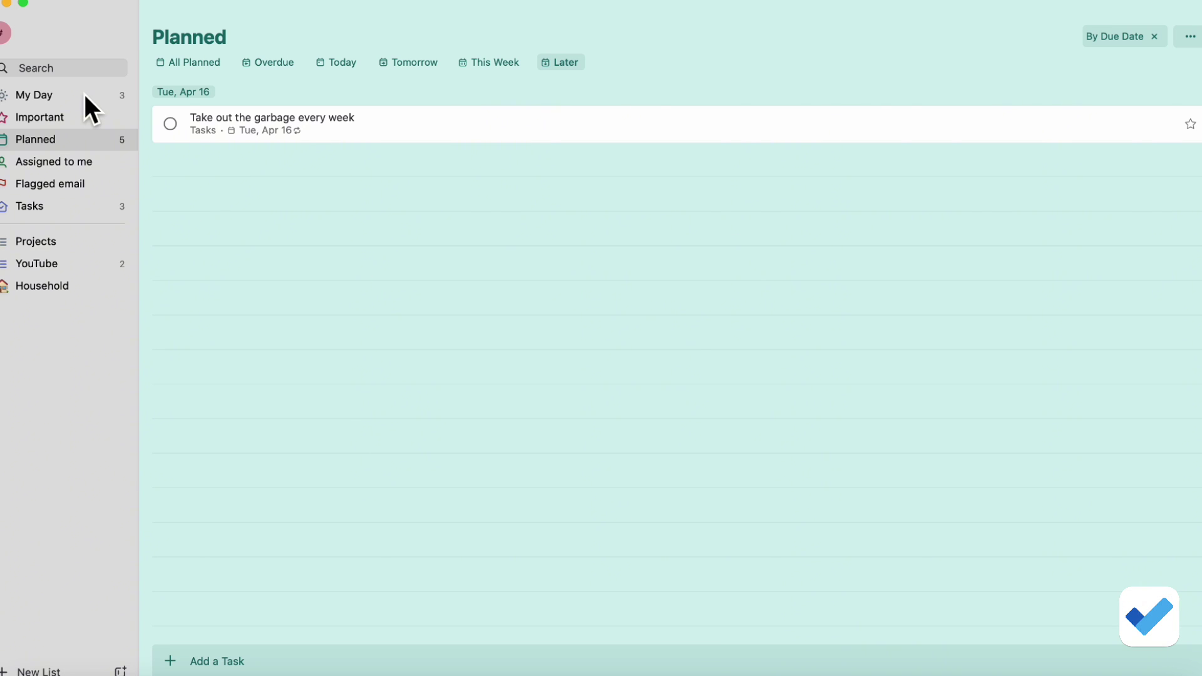
Step: Add the step 'Find phone number' to the doctor's appointment task in My Day
click(85, 94)
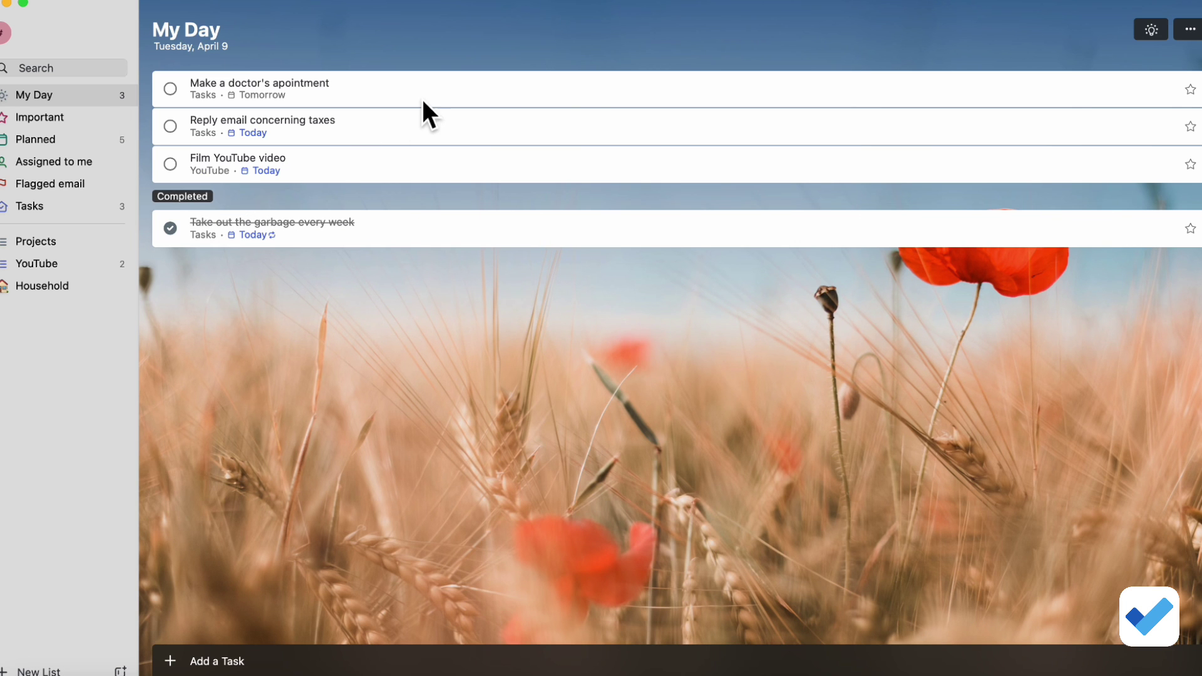
click(428, 89)
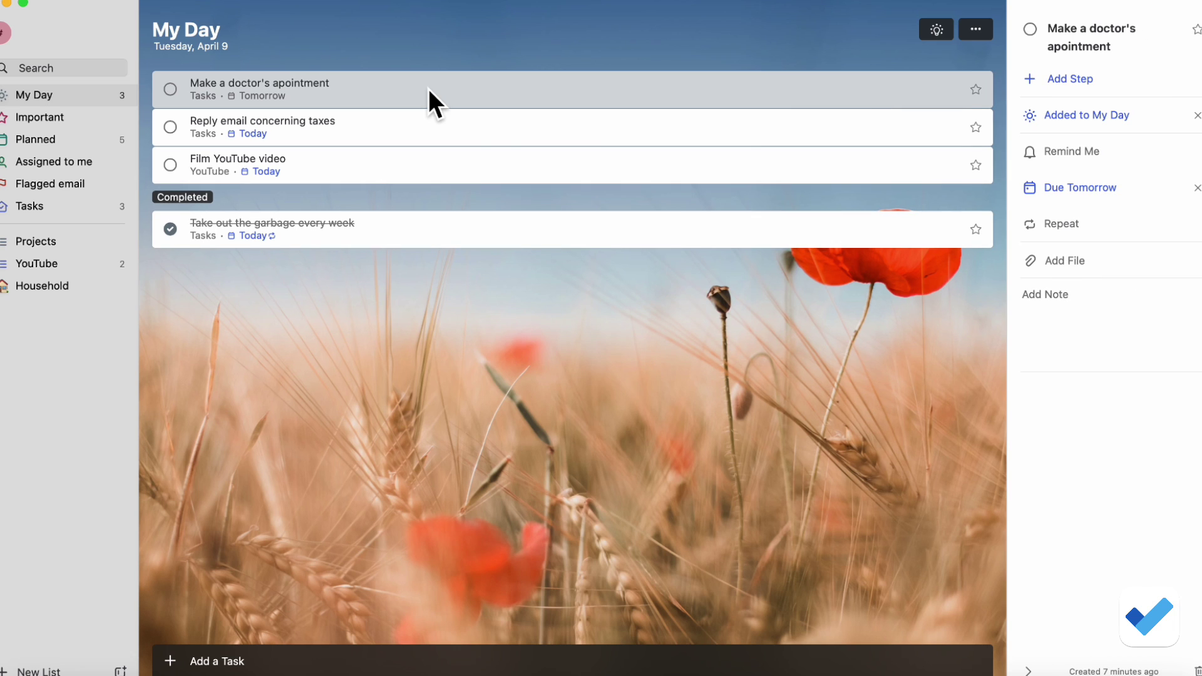
click(1072, 83)
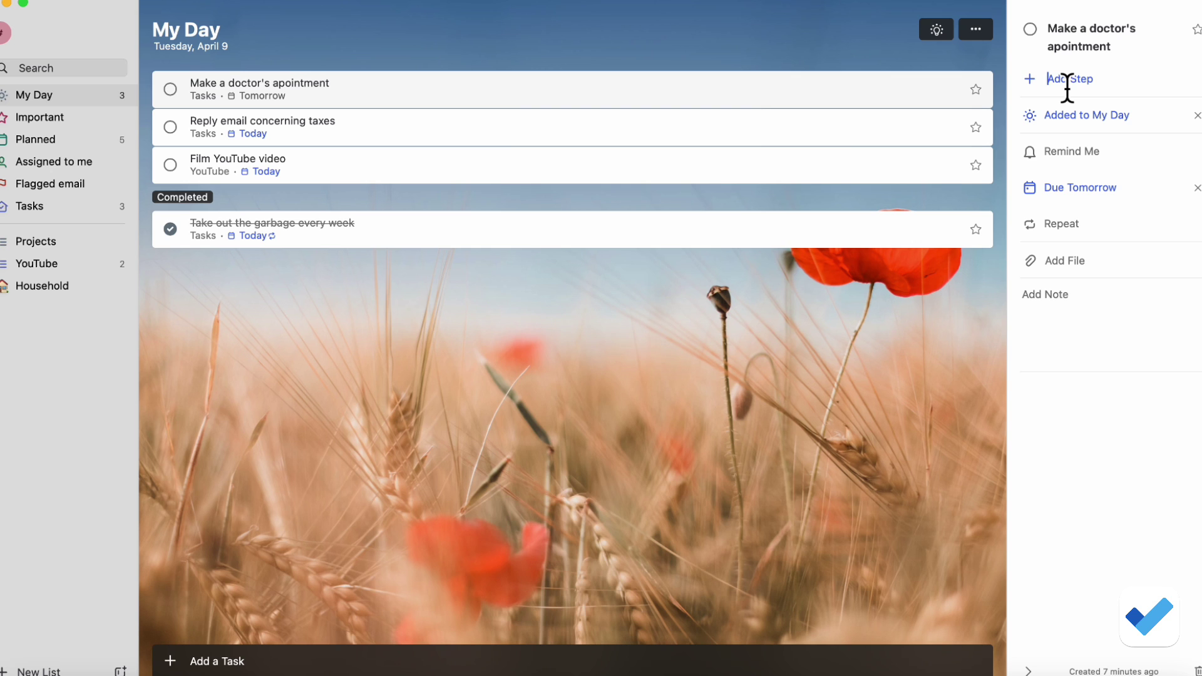
text(Find phone number)
key(Return)
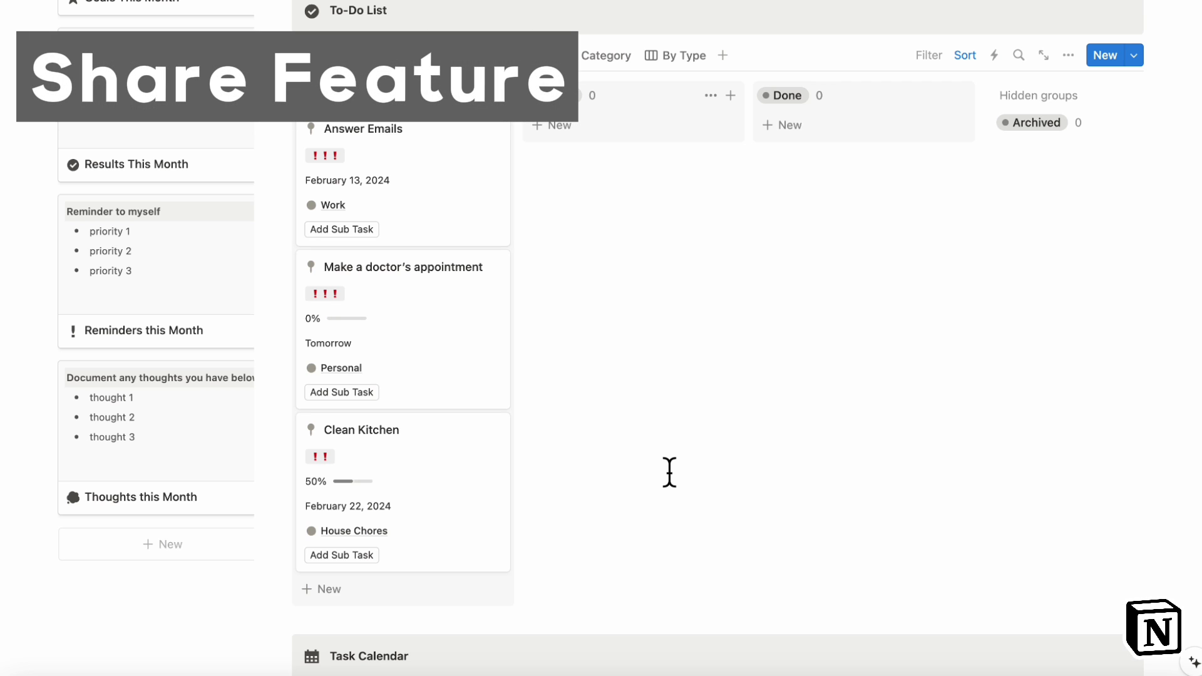
scroll(669, 472, up, 15)
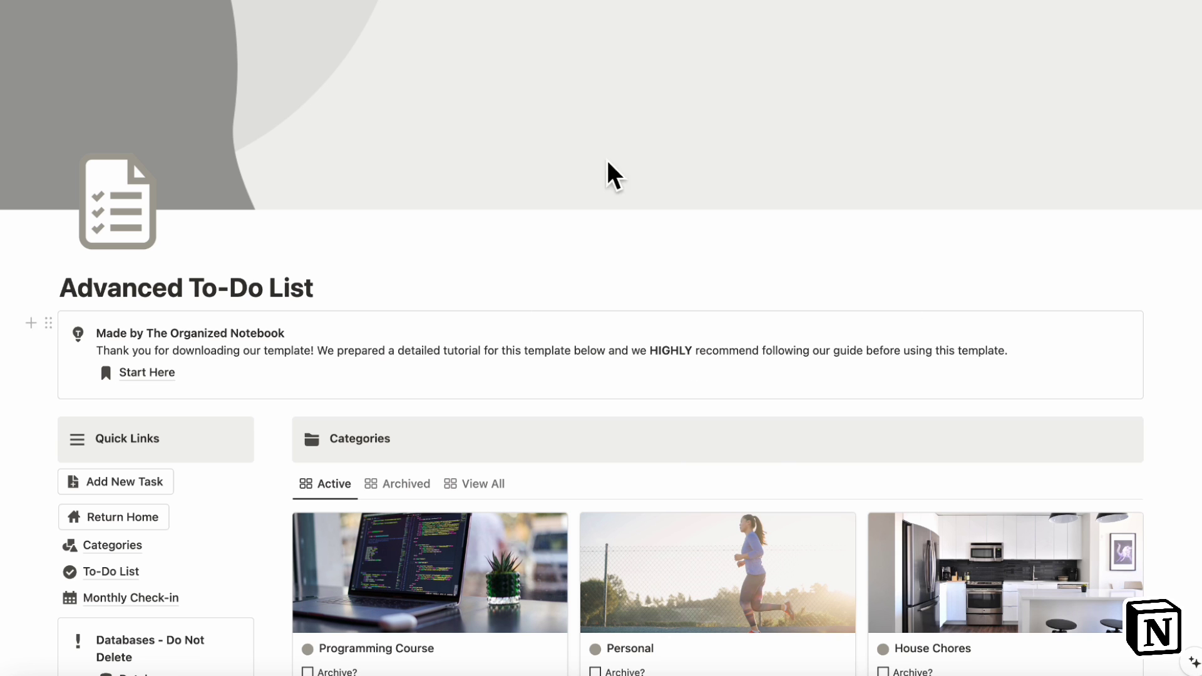
scroll(651, 375, down, 8)
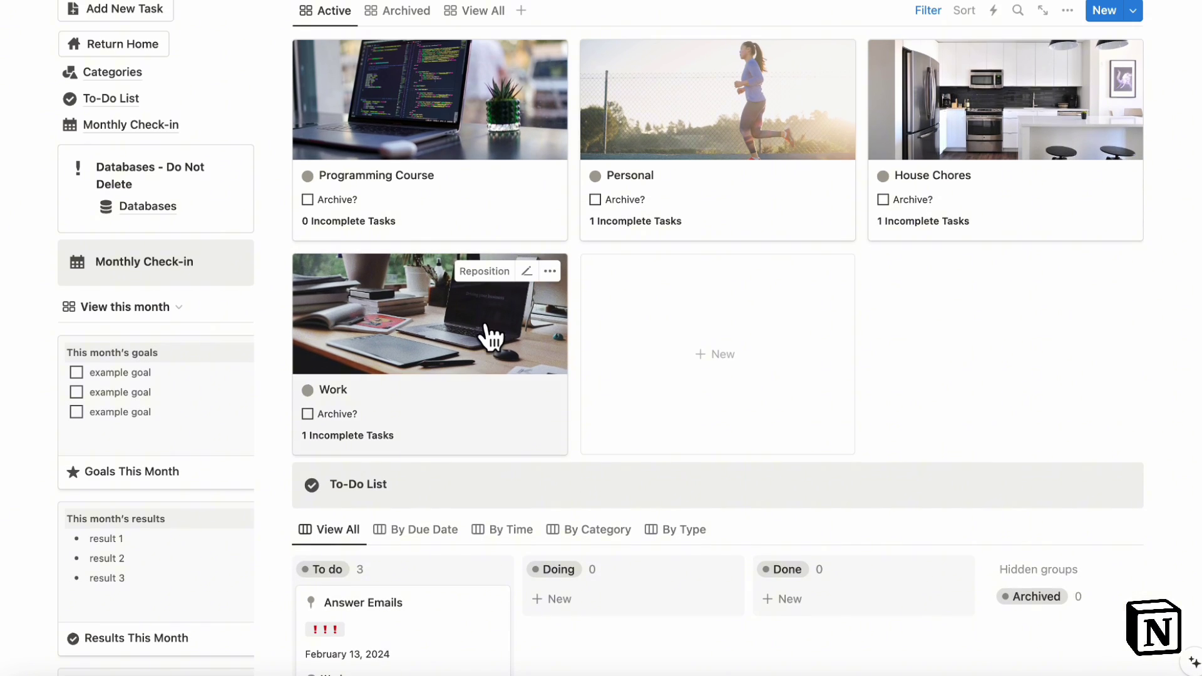
scroll(511, 349, up, 4)
scroll(485, 329, up, 2)
scroll(407, 341, down, 1)
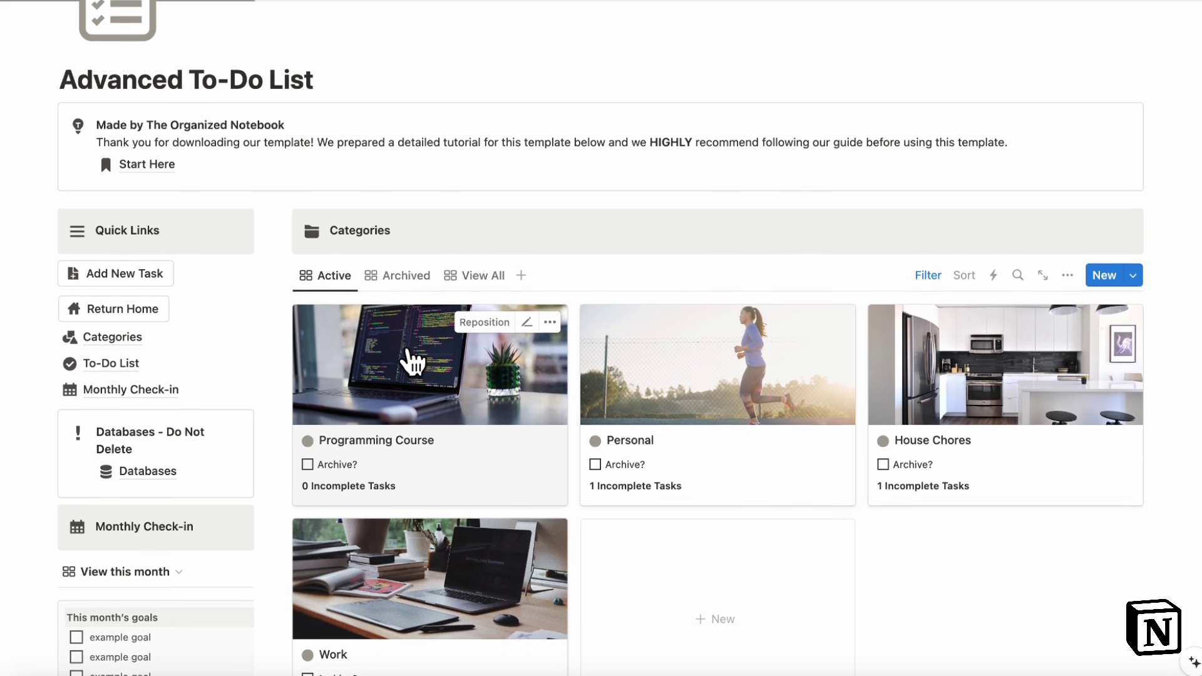
scroll(413, 362, down, 10)
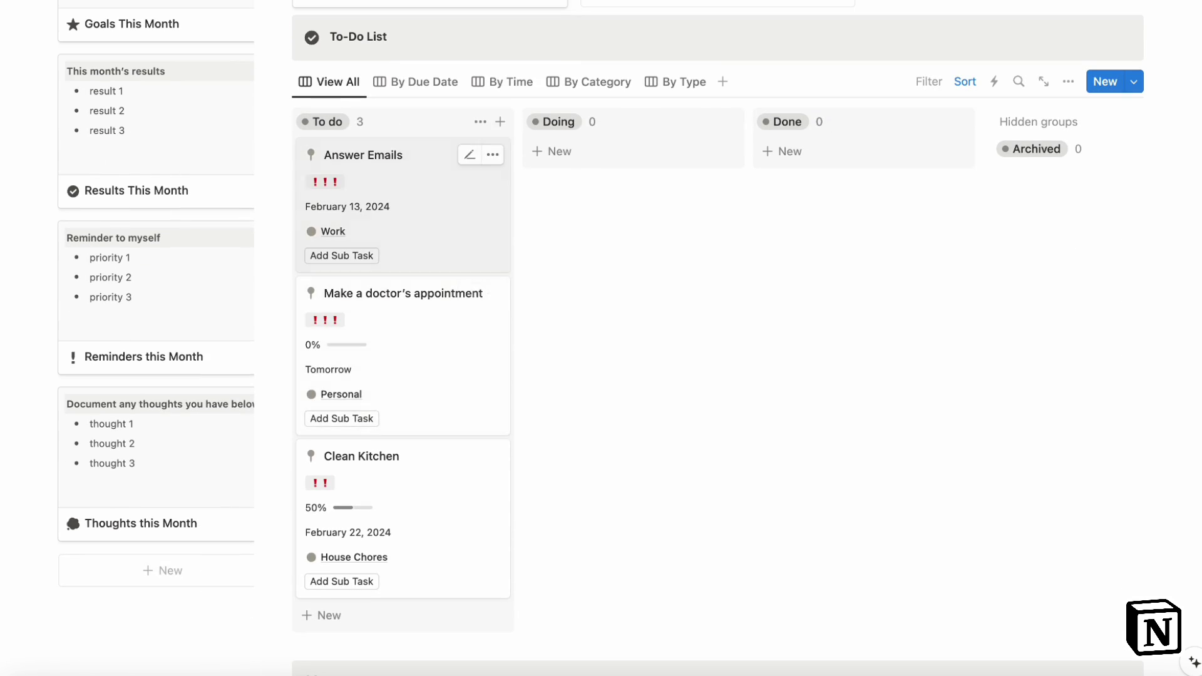
click(463, 382)
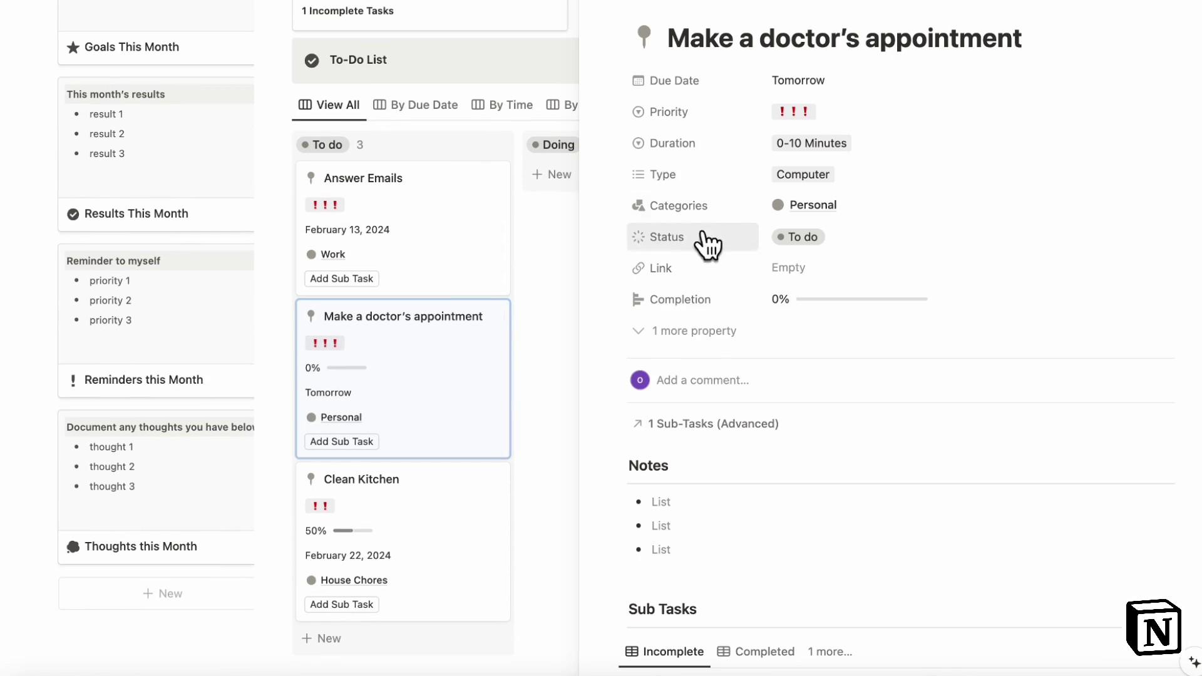
click(716, 341)
click(719, 362)
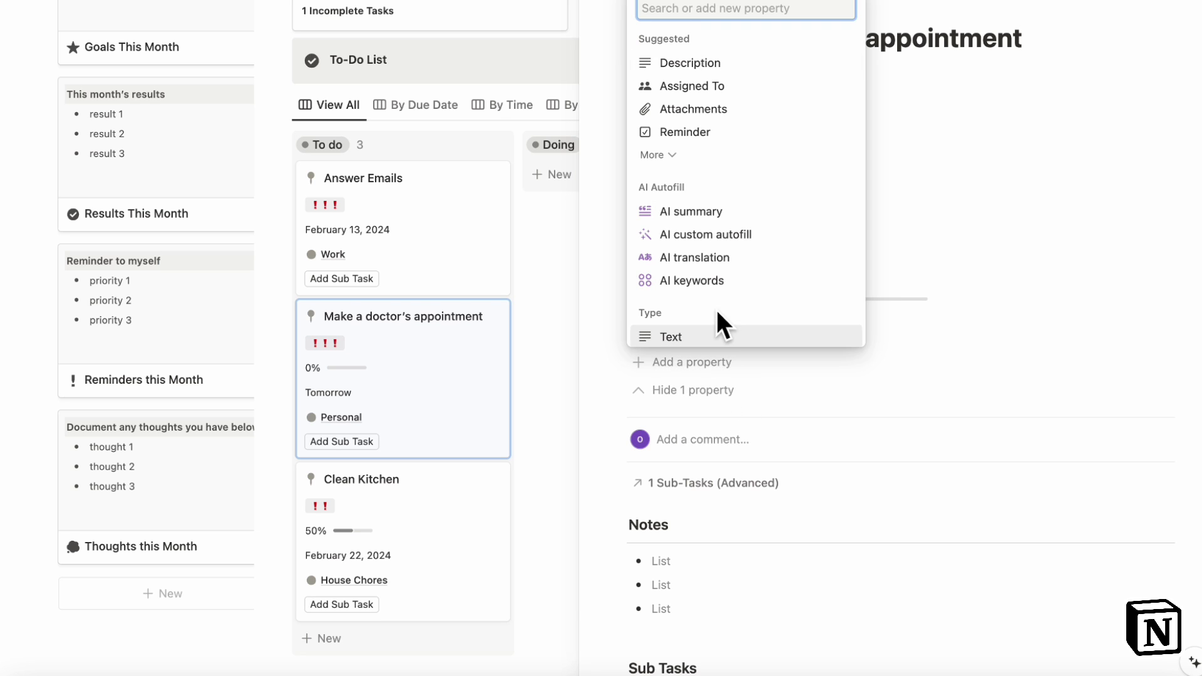
text(person)
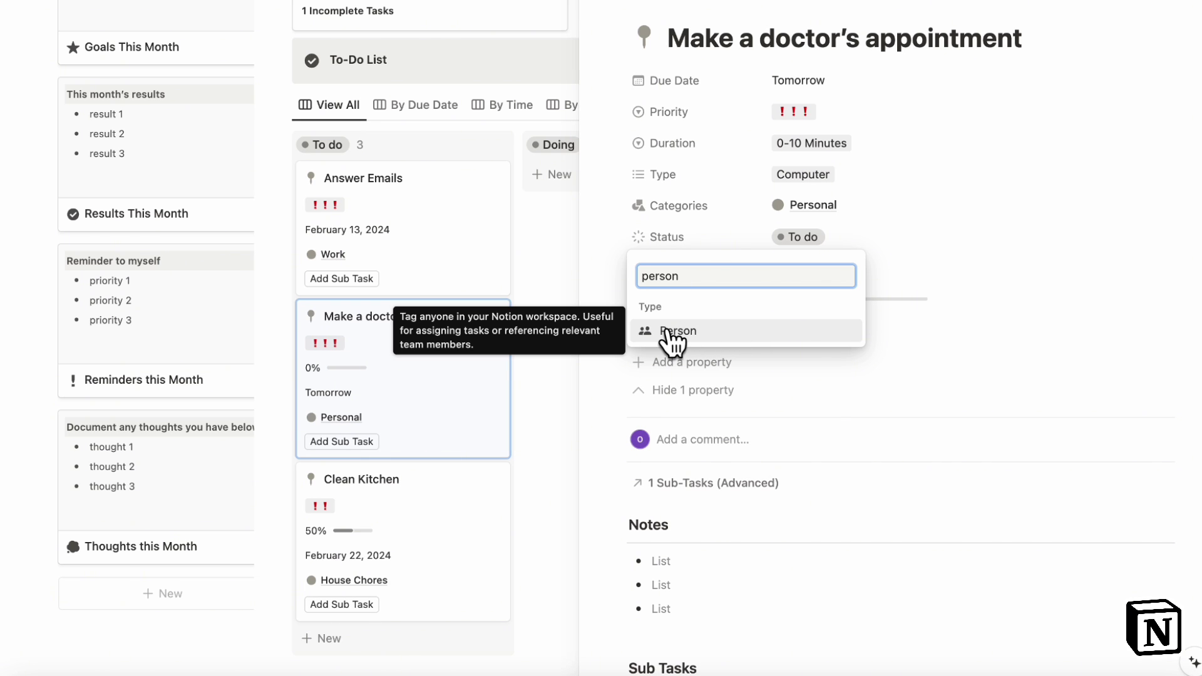
double_click(678, 283)
key(BackSpace)
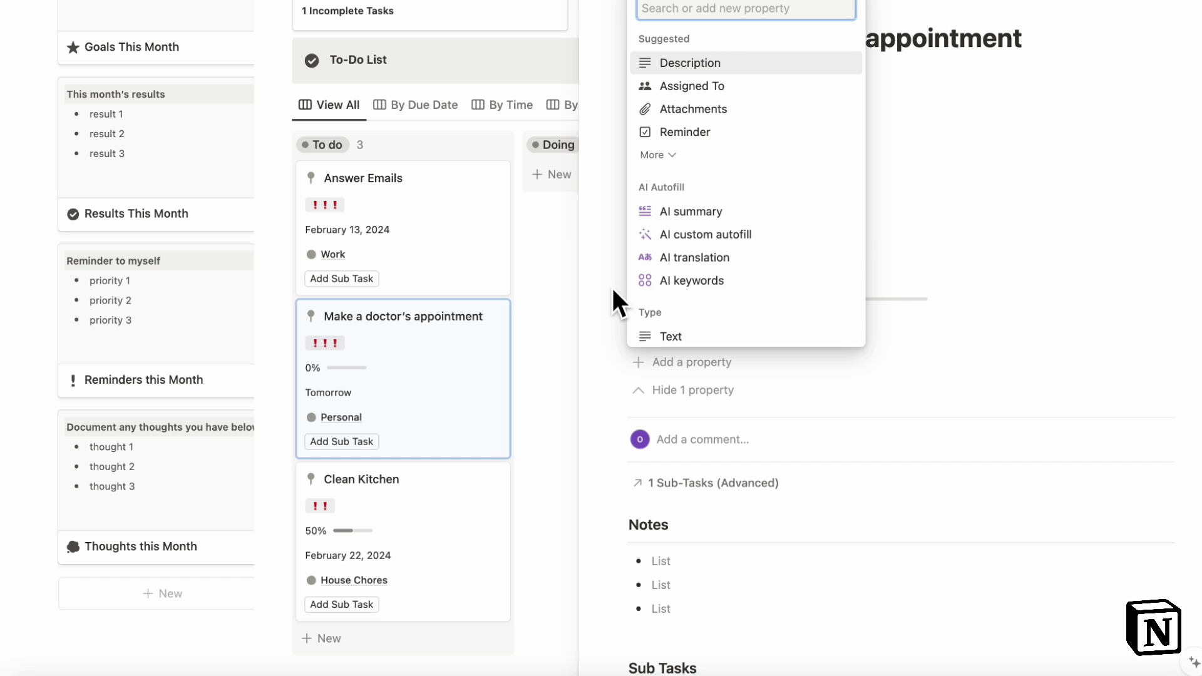
key(Escape)
key(Escape)
scroll(593, 189, up, 15)
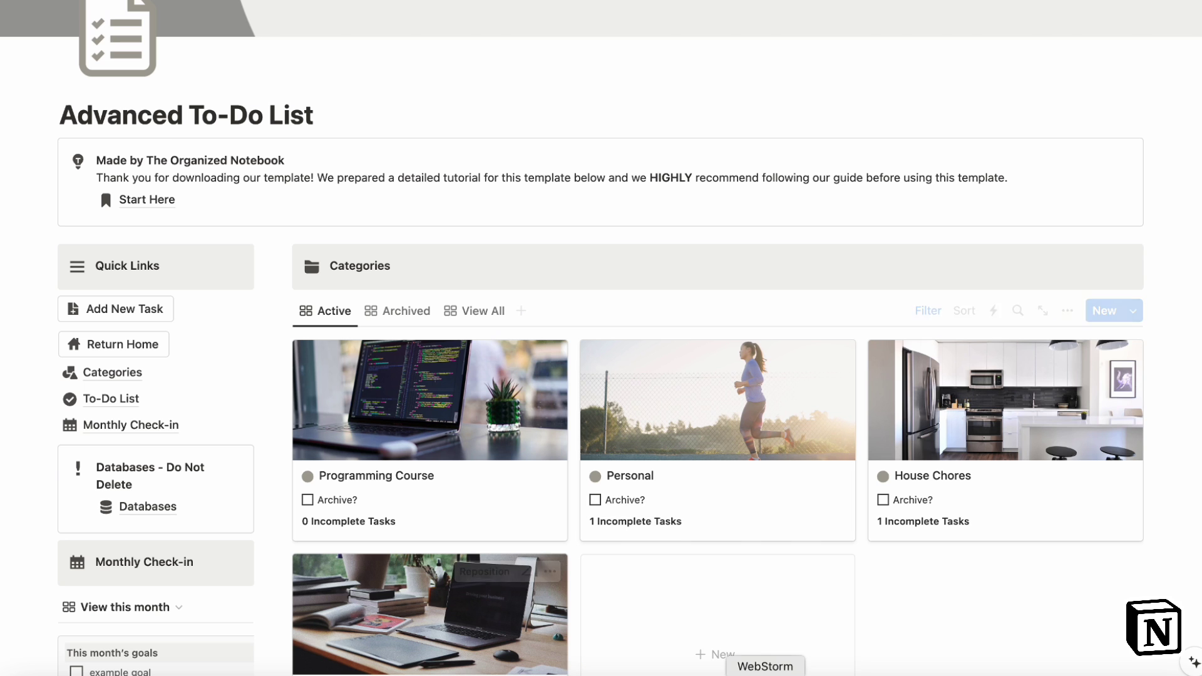
Step: Create a 'Client Meeting' list and add the task 'Read document covered during the session'
click(798, 675)
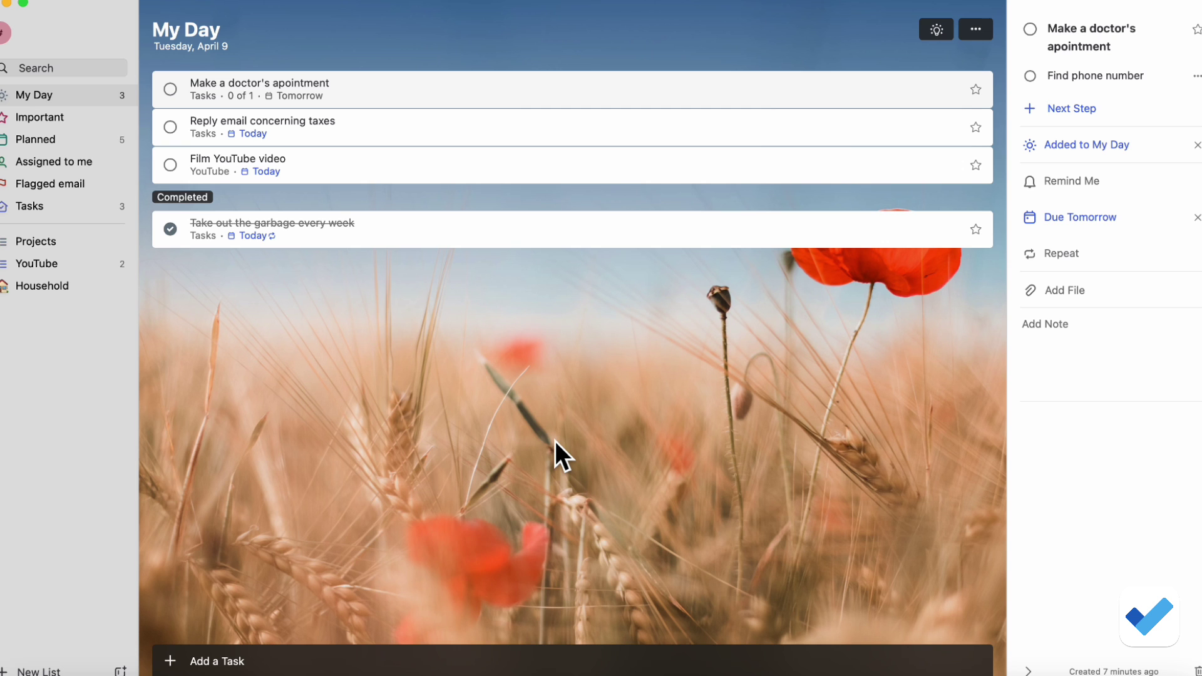
click(50, 668)
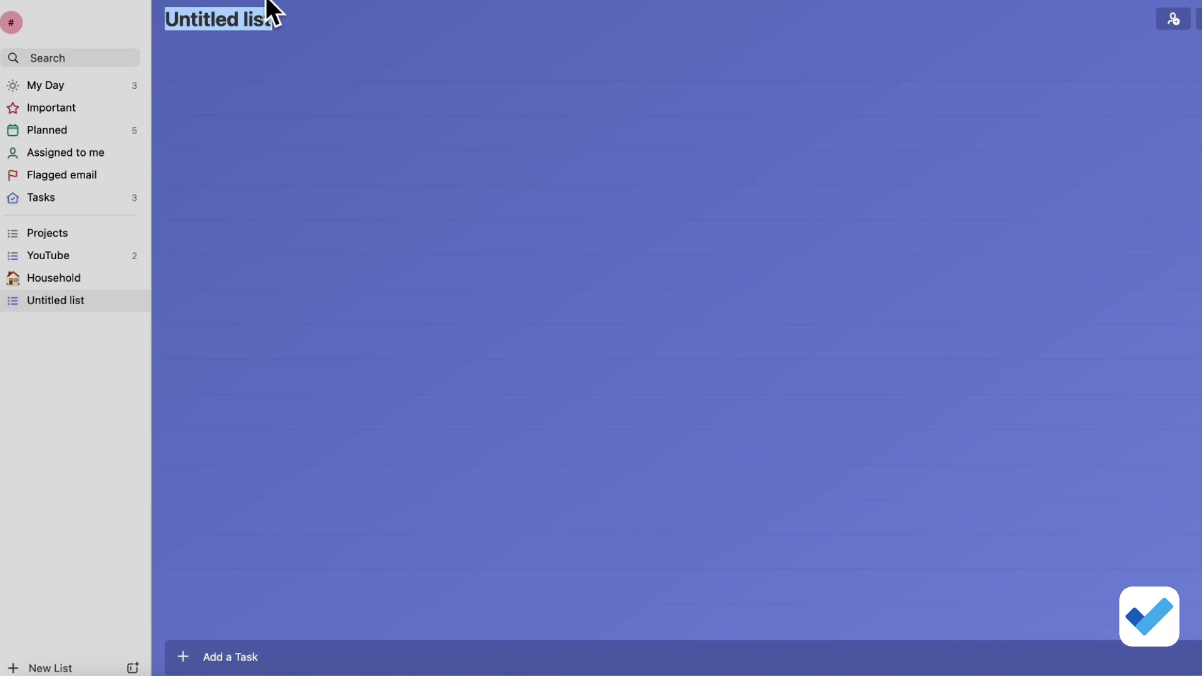
text(Client Meetong)
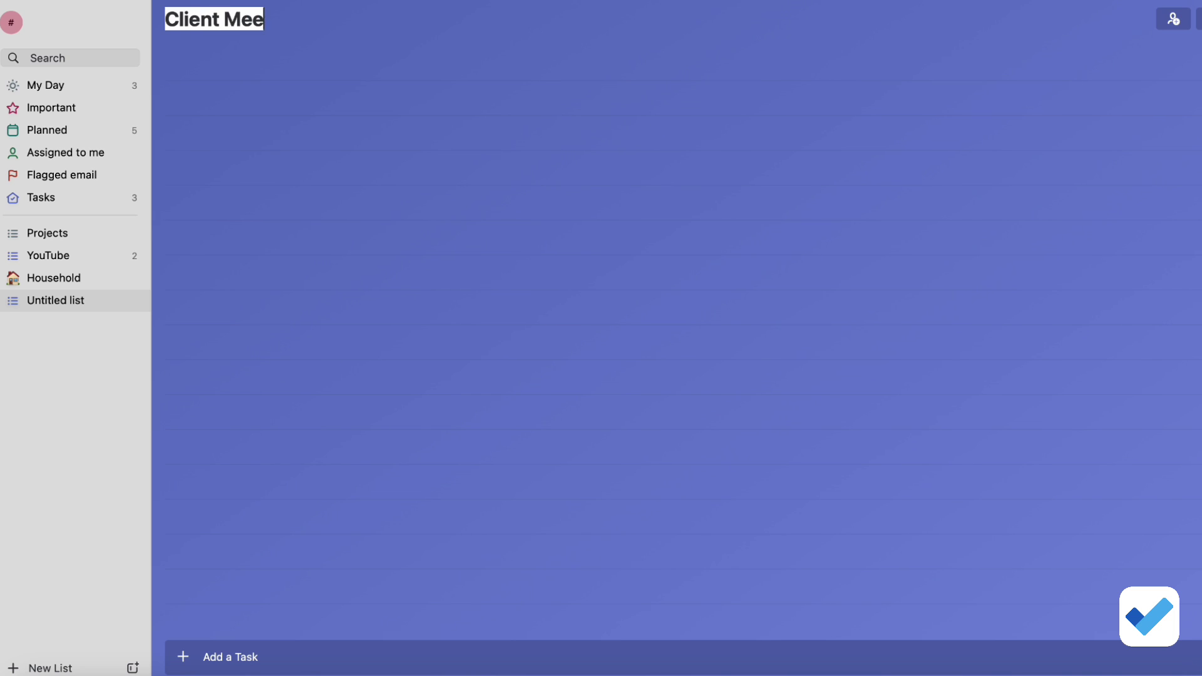
key(BackSpace)
key(BackSpace)
key(BackSpace)
text(ing)
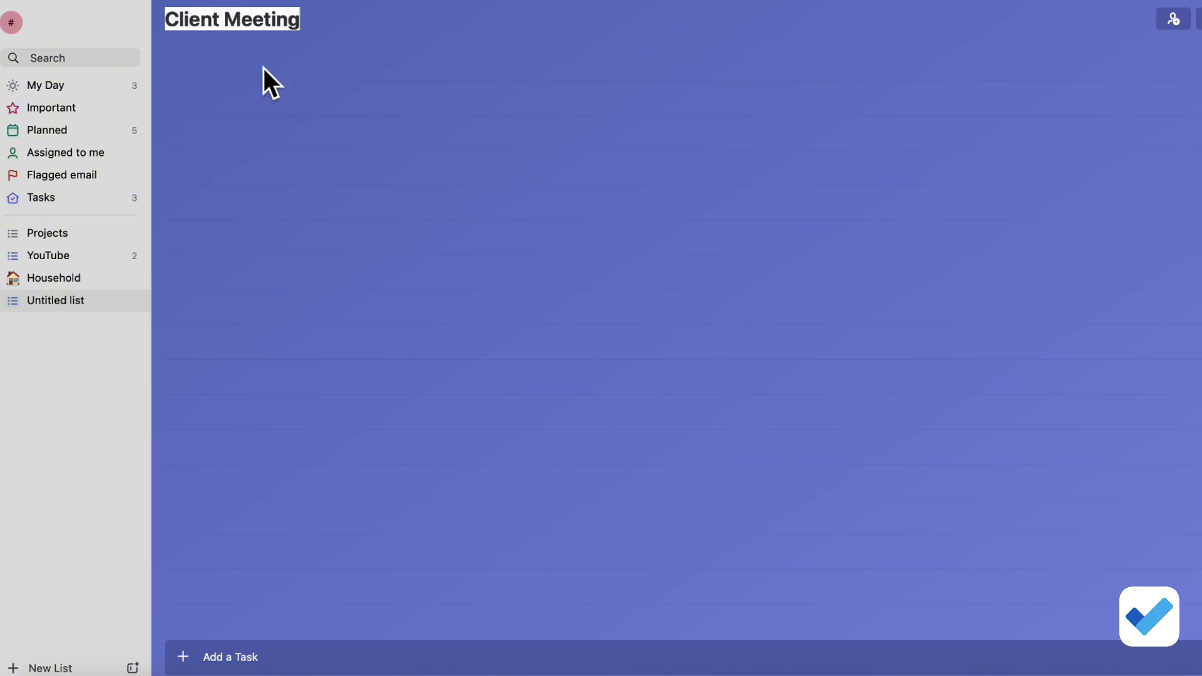
key(Return)
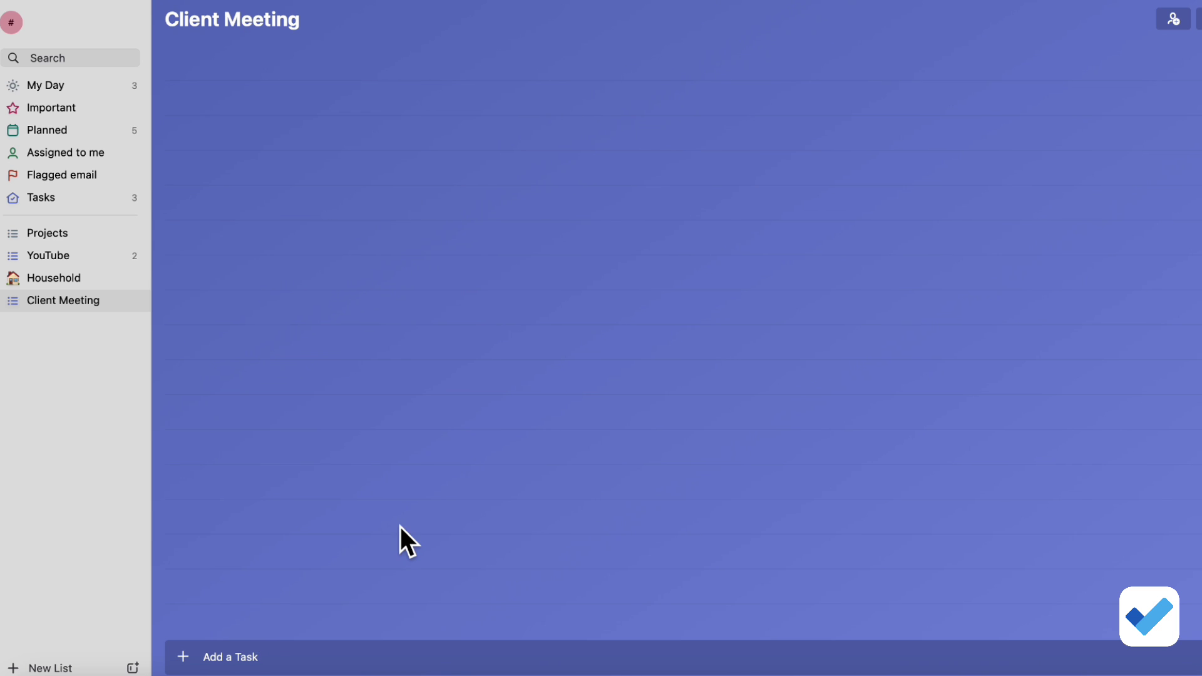
text(Read document covered during the sesionsion)
key(Return)
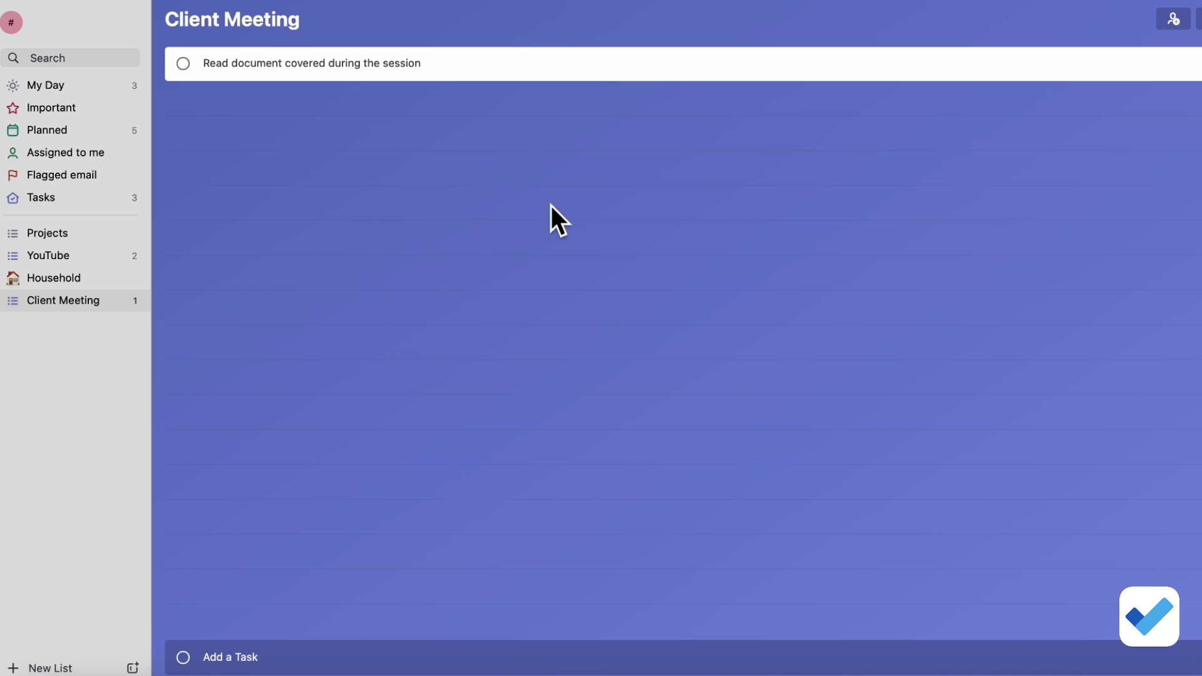
Step: Review the Client Meeting list's Share List dialog, close it, and return to My Day
click(1174, 21)
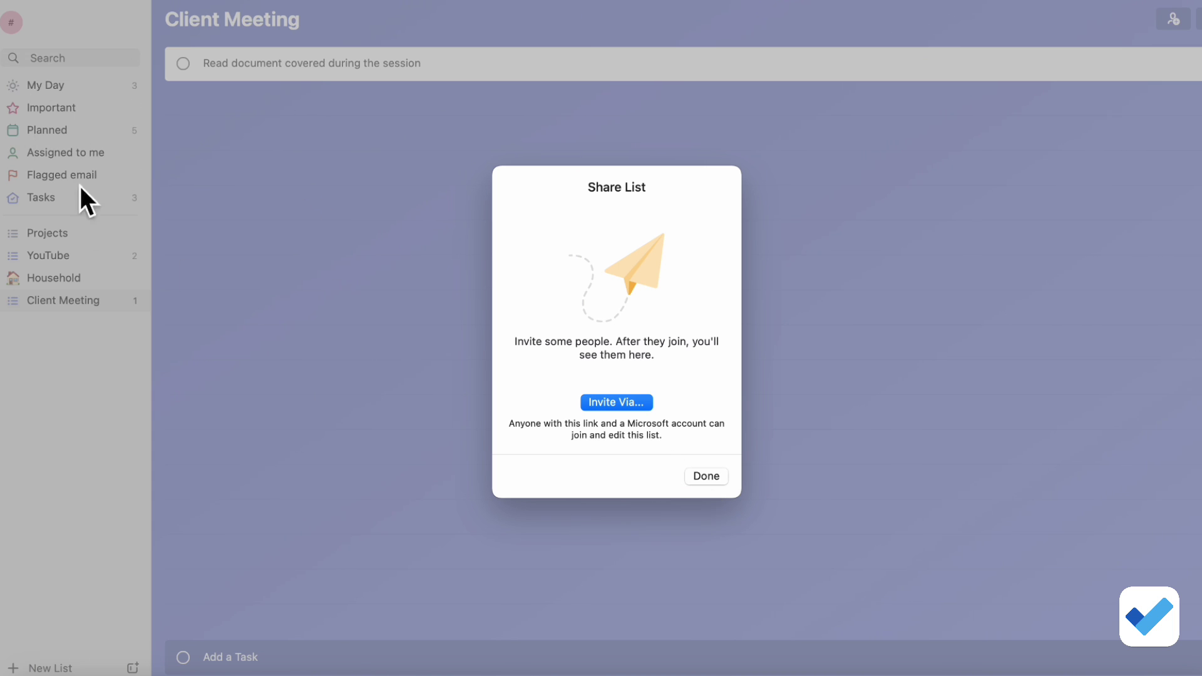
click(707, 478)
click(92, 84)
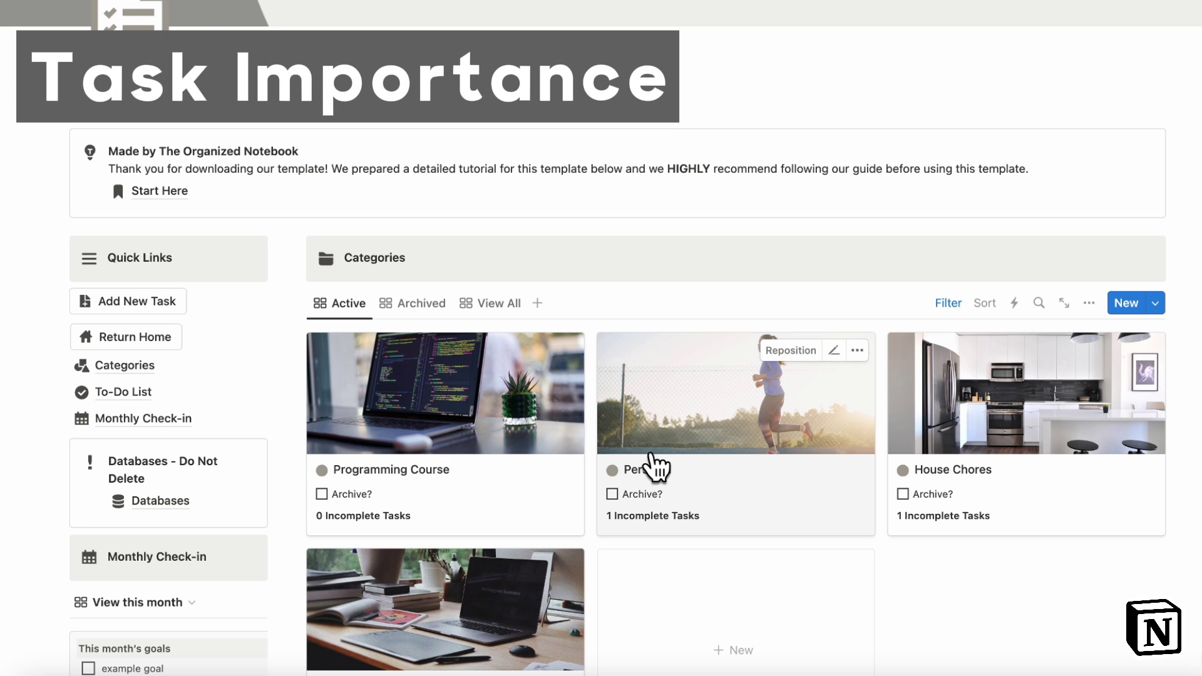
Step: Check the Answer Emails task's priority options on the To-Do board, keeping it at !!!
scroll(651, 460, down, 2)
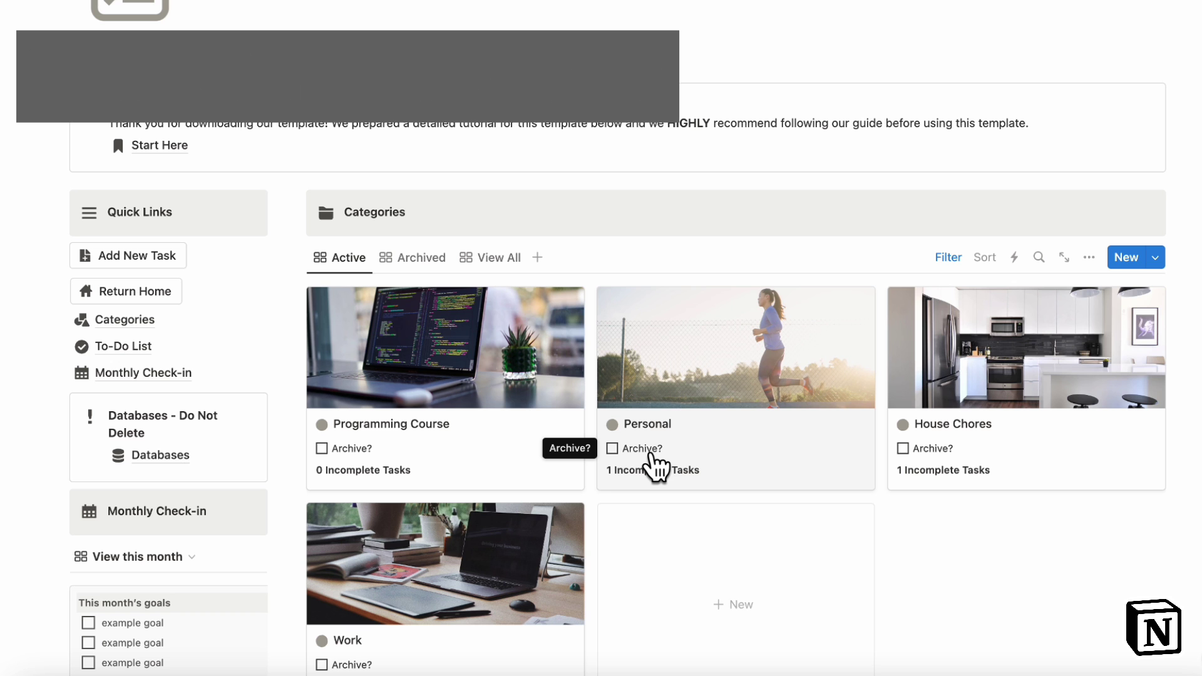
scroll(651, 464, down, 10)
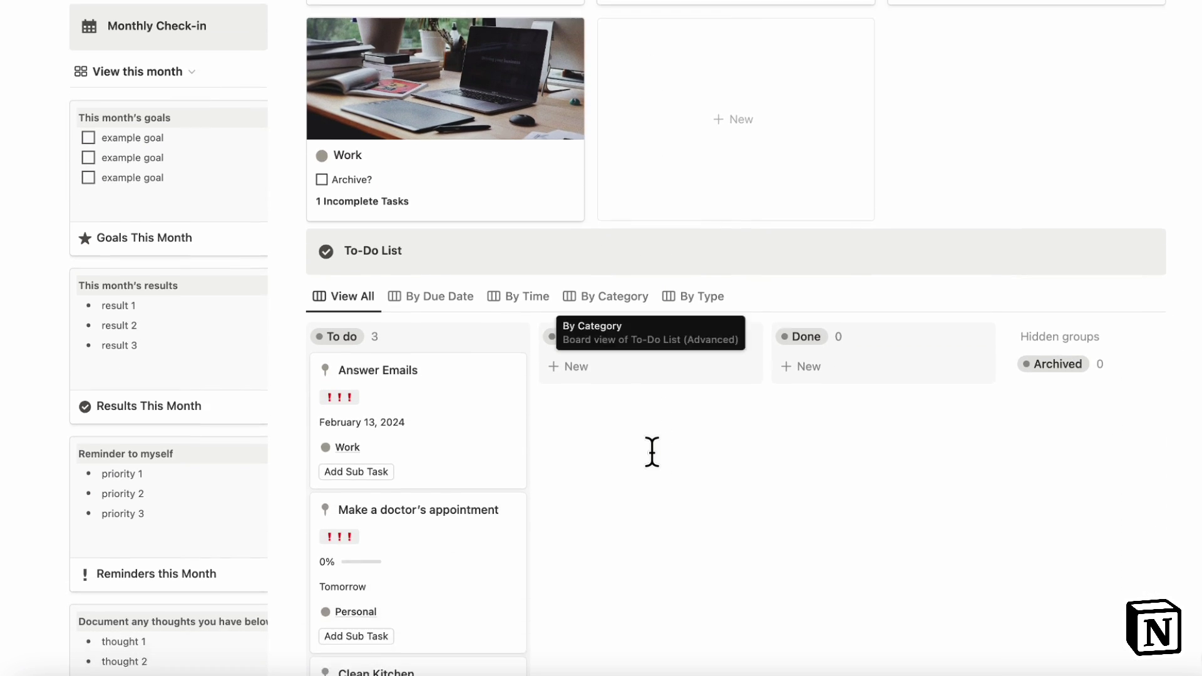
scroll(651, 452, down, 1)
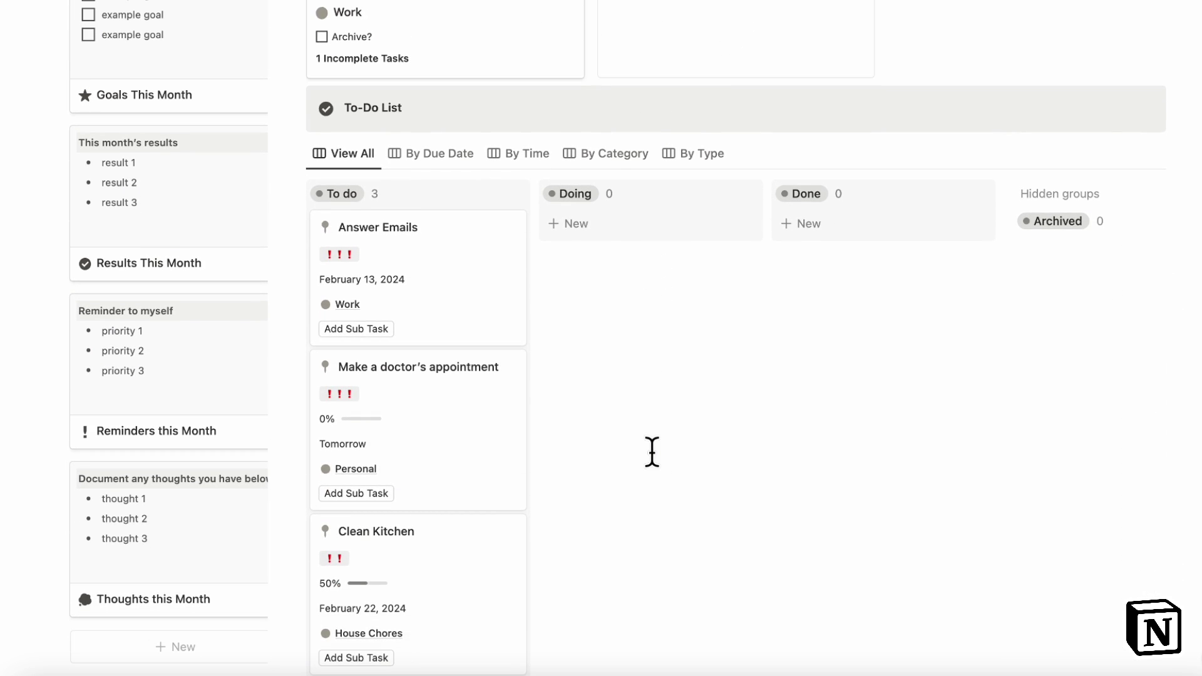
scroll(606, 394, down, 3)
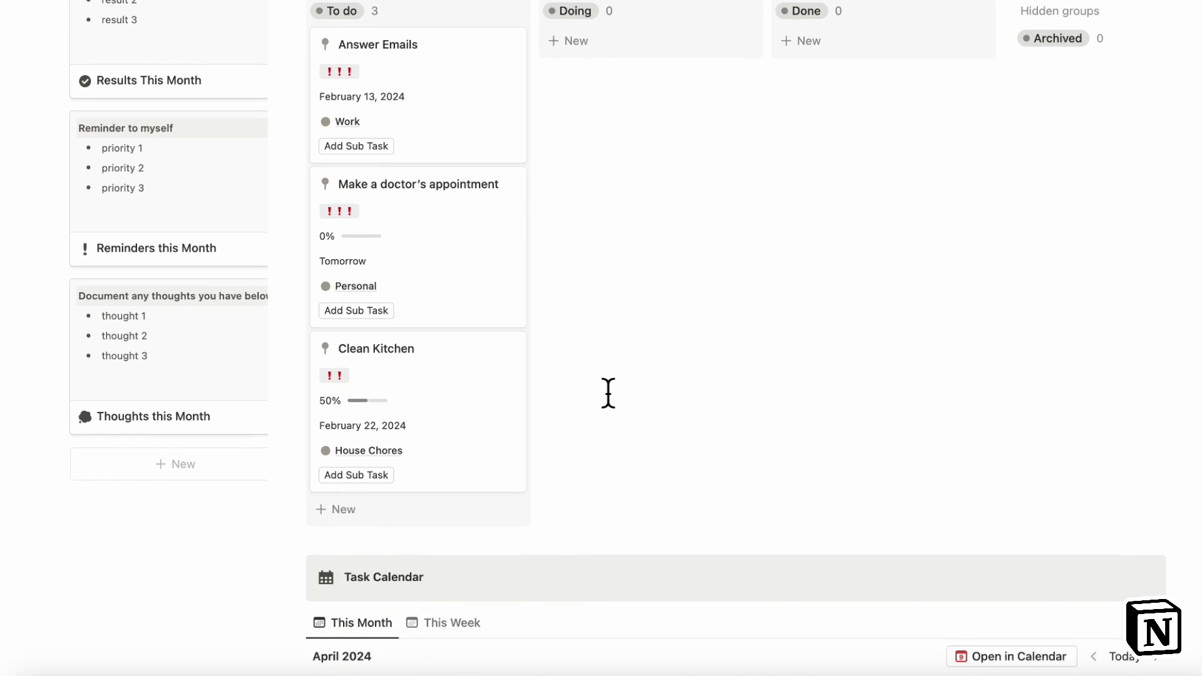
scroll(608, 393, up, 3)
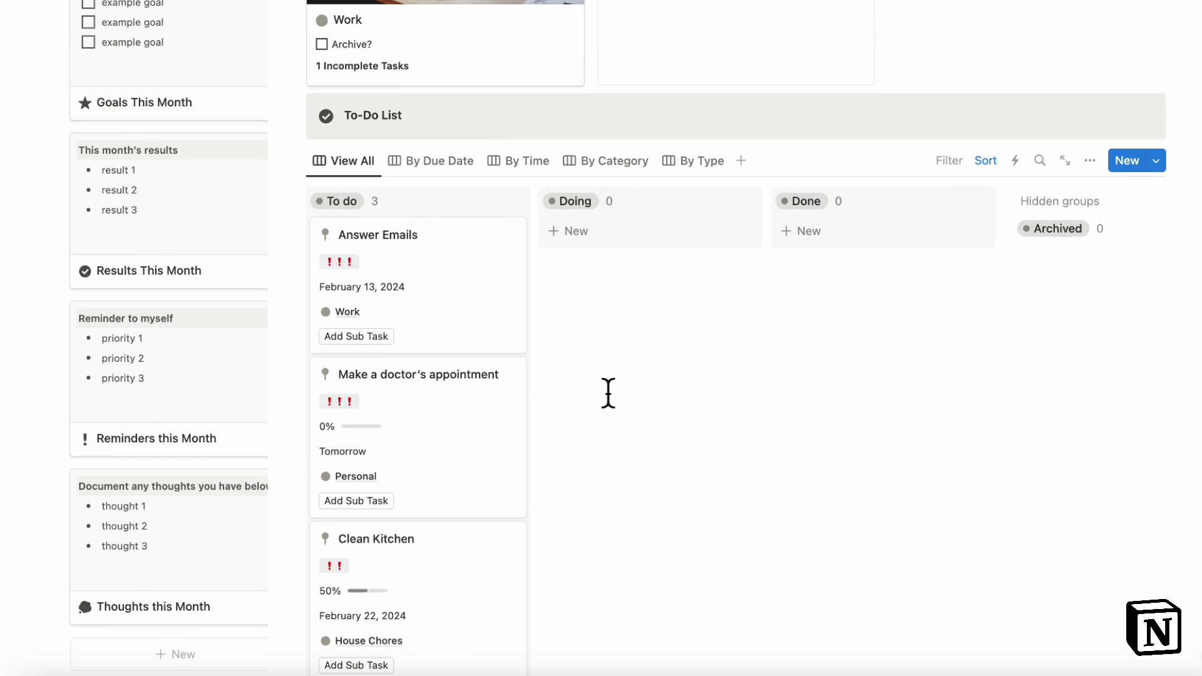
click(456, 320)
click(864, 106)
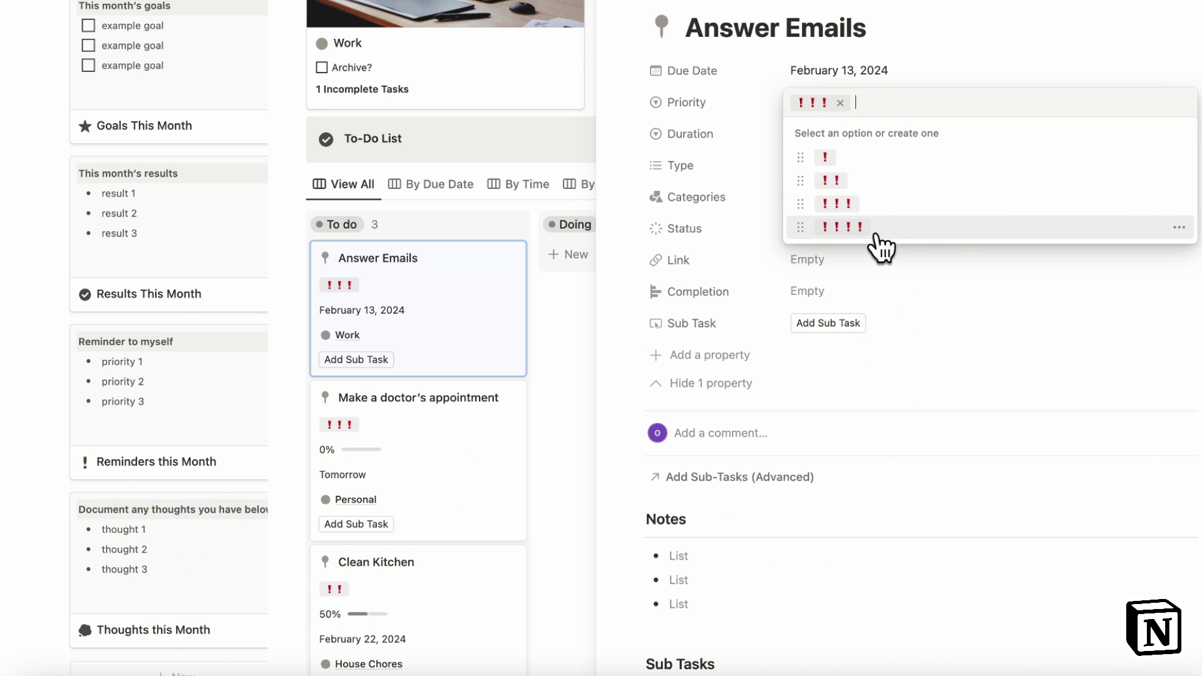
click(933, 14)
click(630, 397)
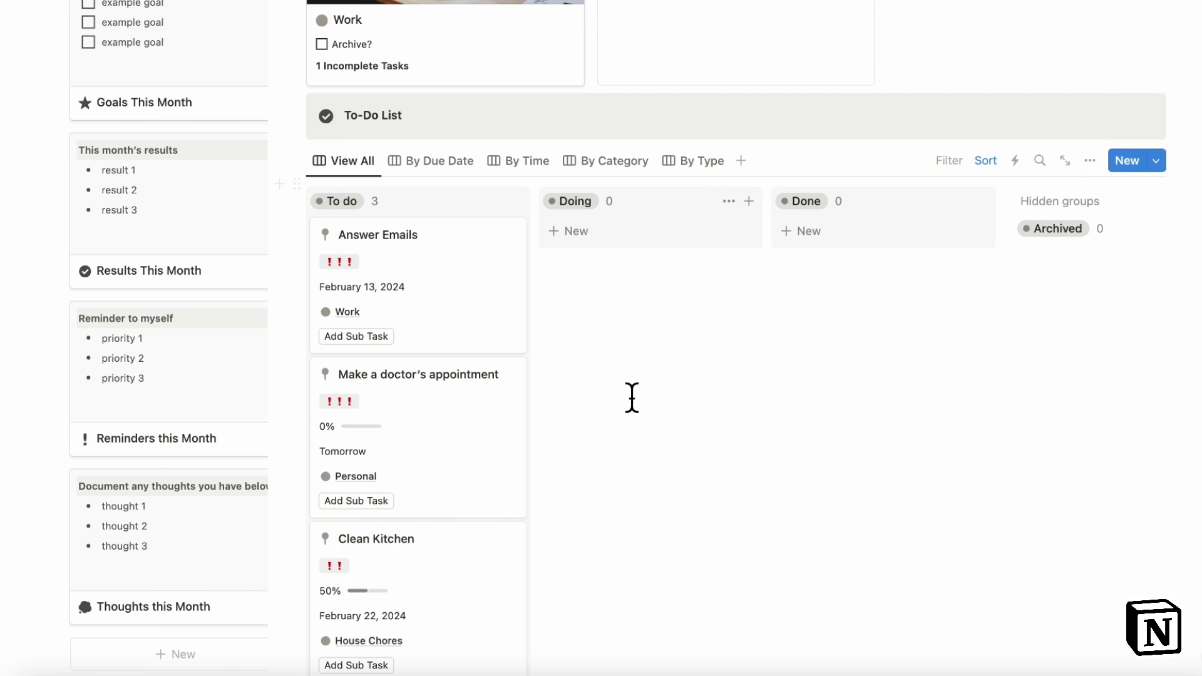
click(817, 673)
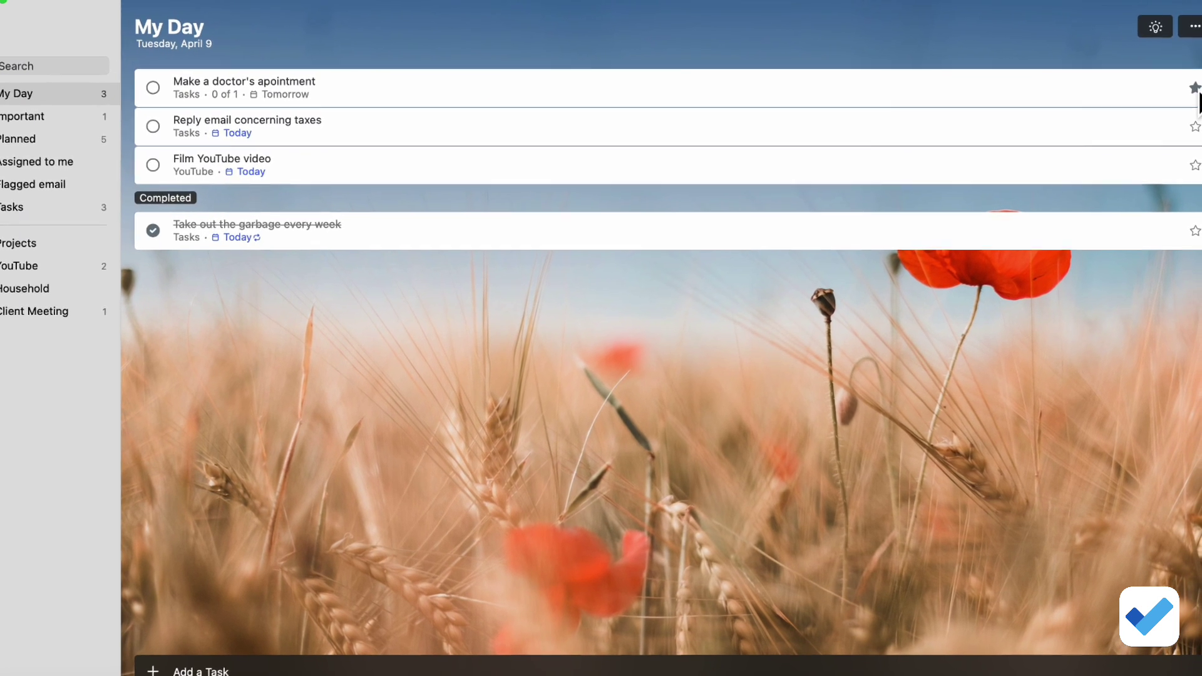
Step: Star the doctor's appointment, taxes email and Film YouTube video tasks, then sort My Day by importance
click(1198, 84)
click(1184, 131)
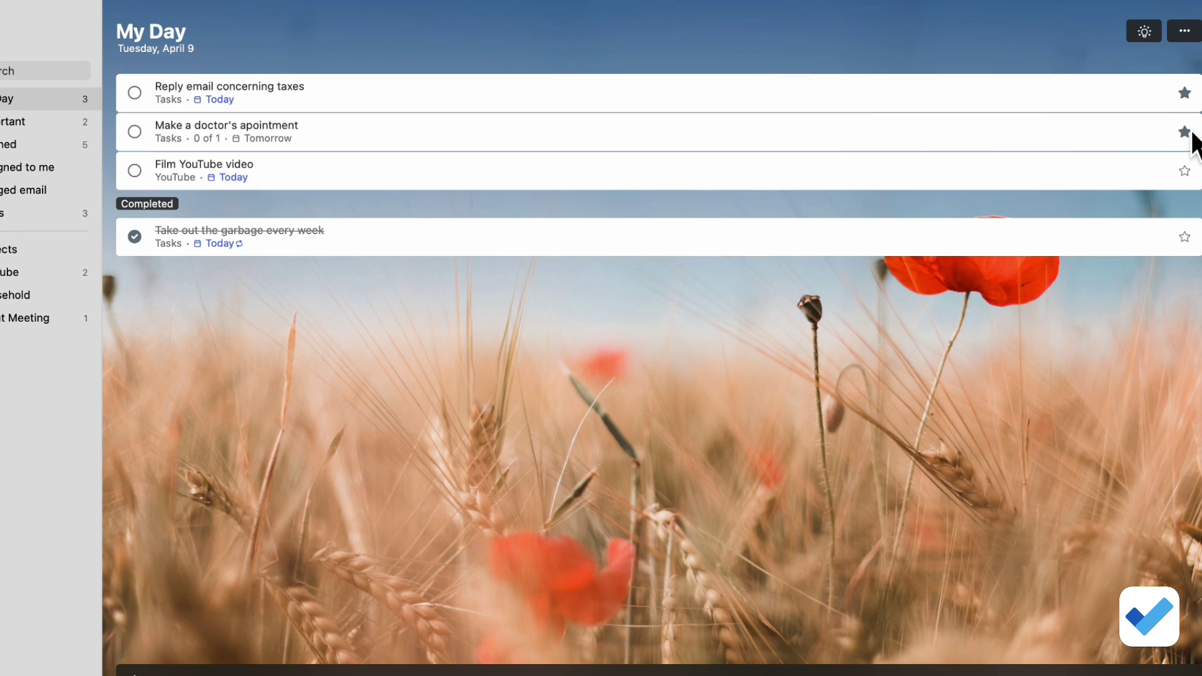
click(1184, 171)
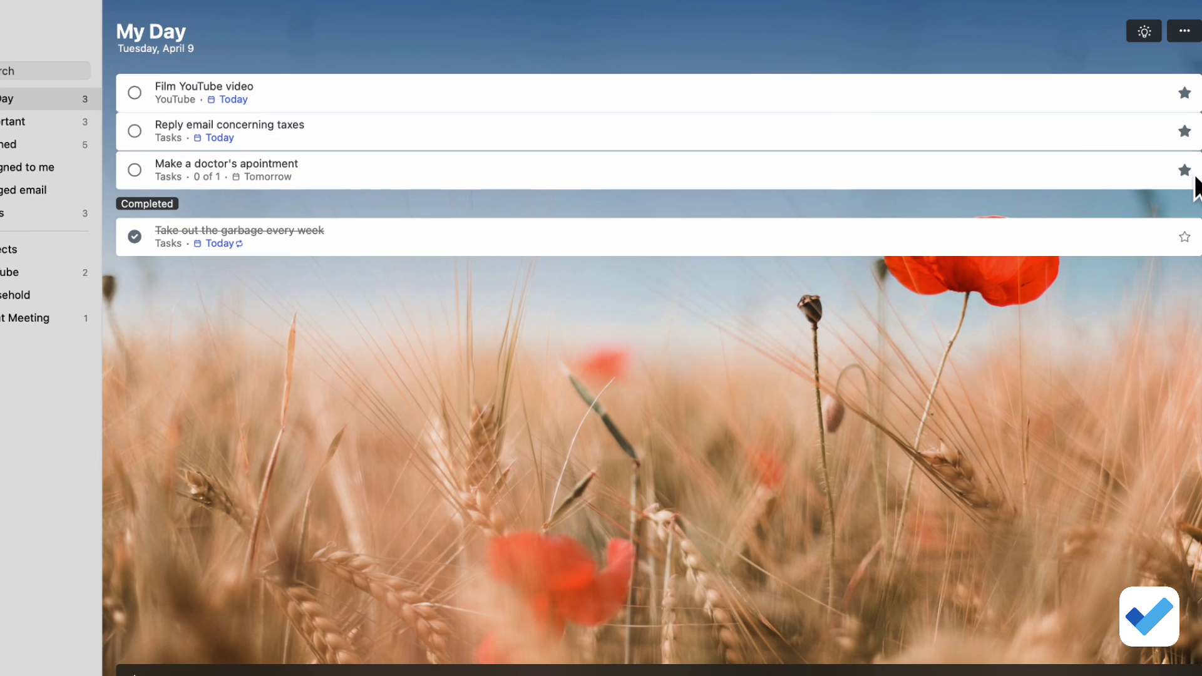
click(1184, 31)
mouse_move(1151, 65)
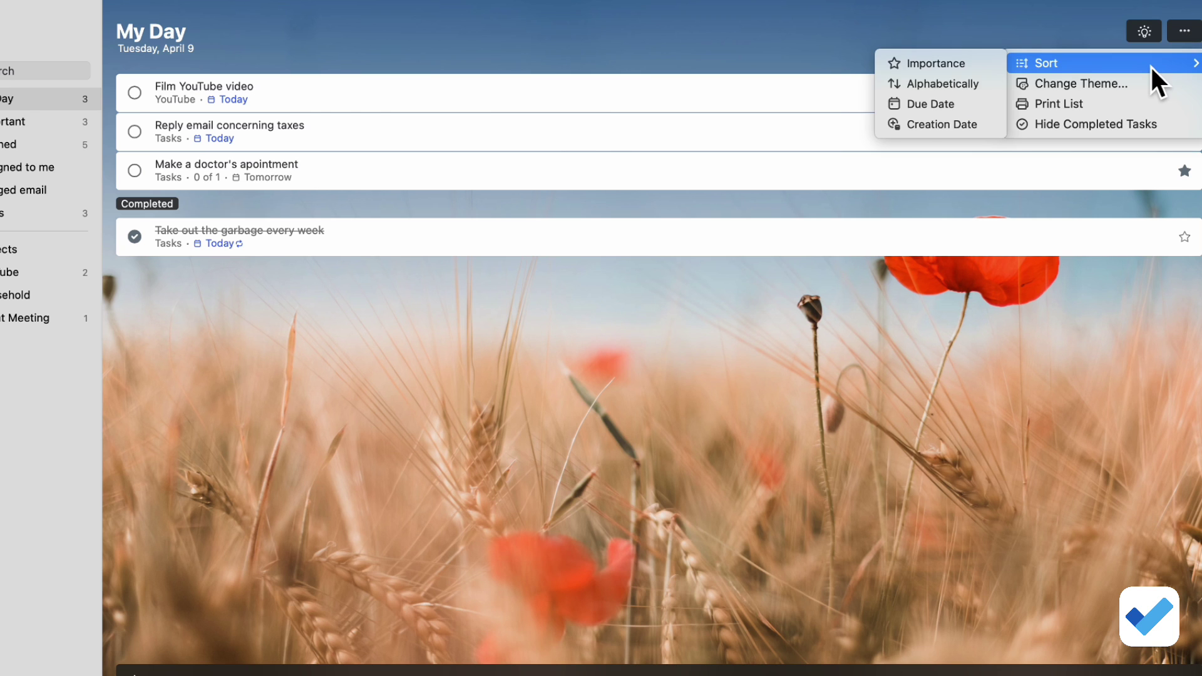
click(951, 63)
Step: Toggle the importance stars so only the doctor's appointment task stays starred
click(1184, 93)
click(1184, 132)
click(1184, 170)
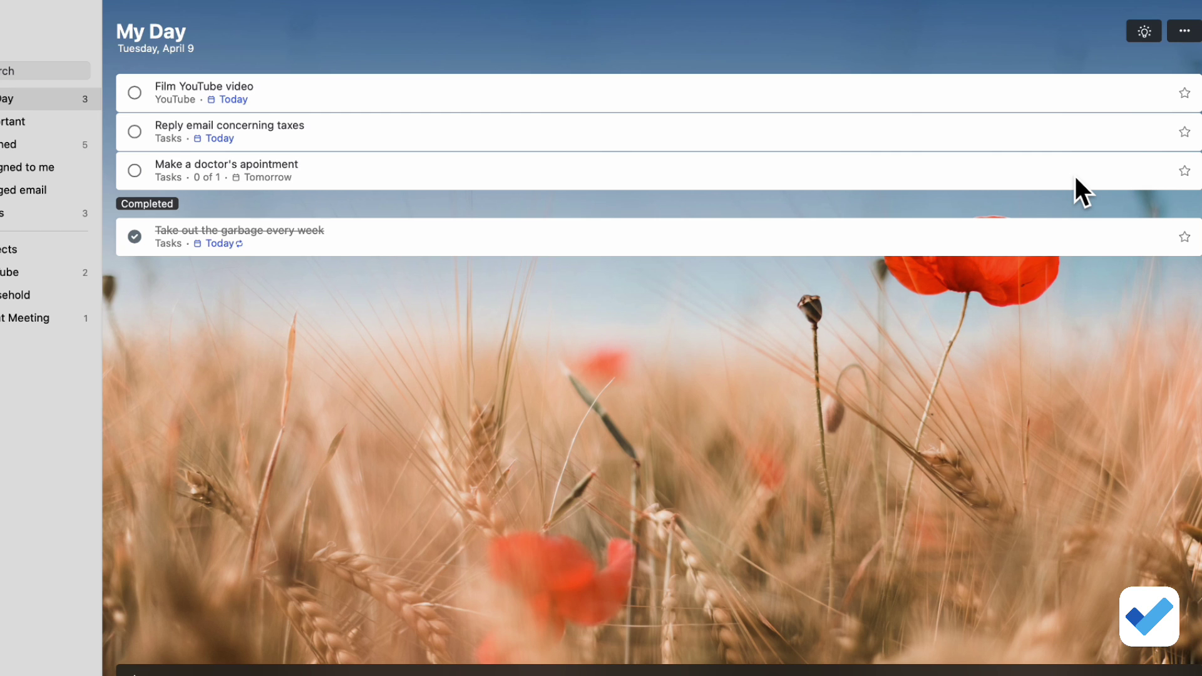
click(1184, 92)
click(1184, 131)
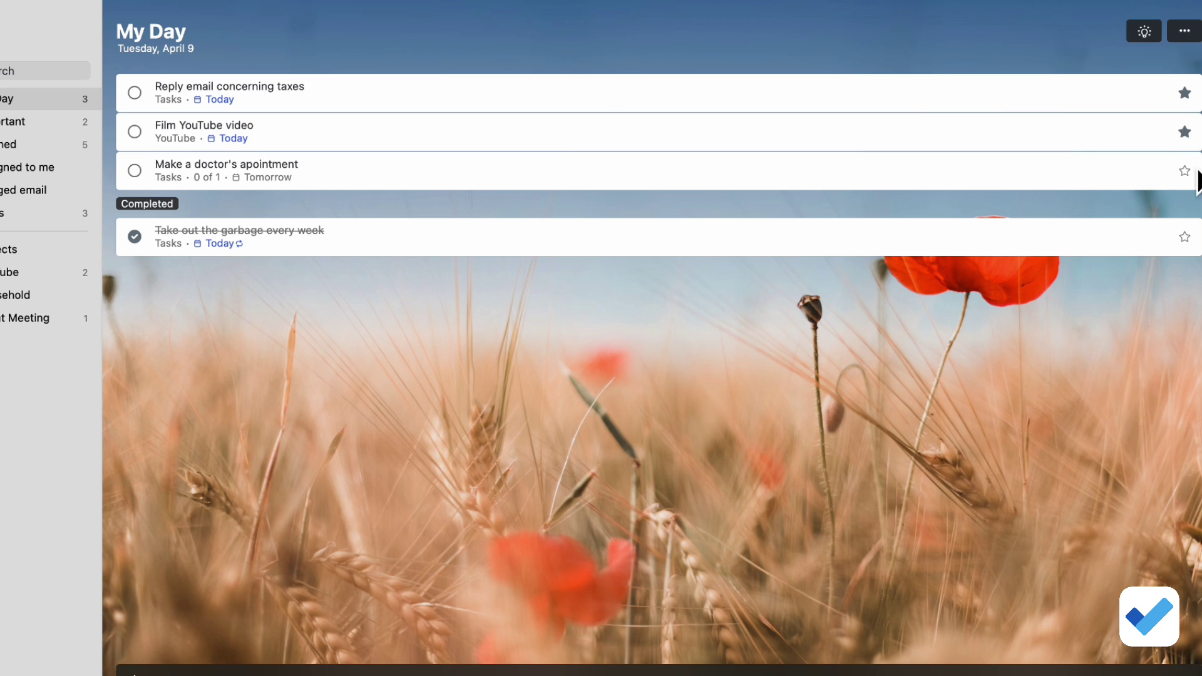
click(1184, 170)
click(1184, 131)
click(1185, 170)
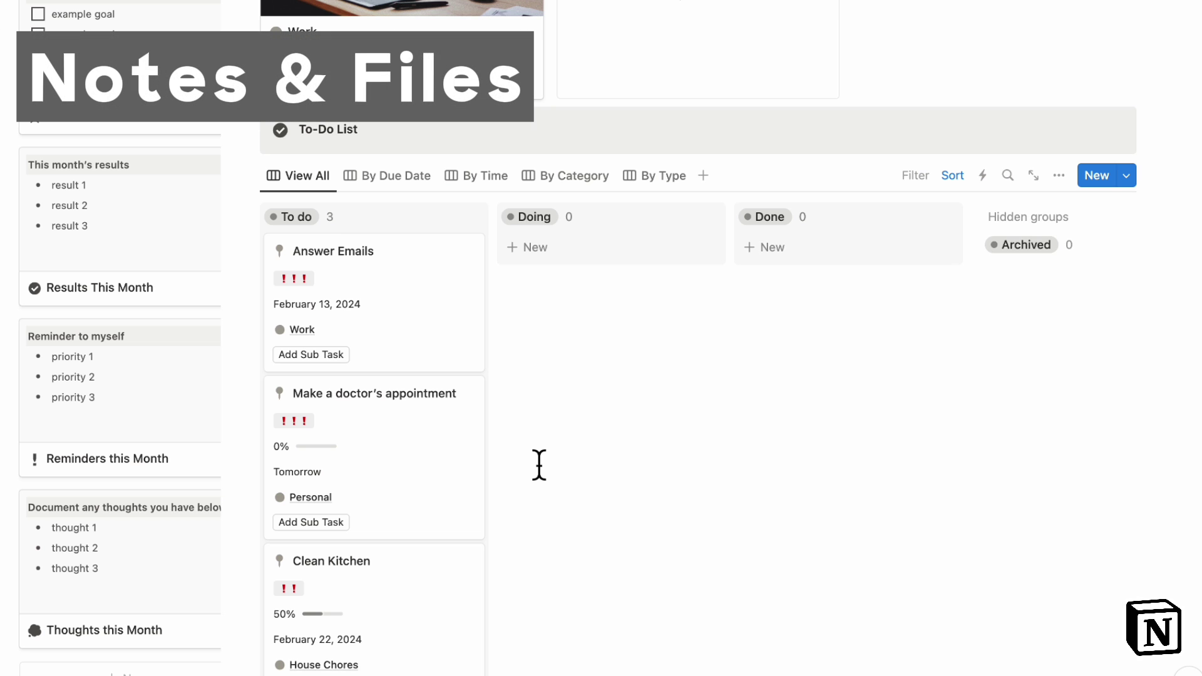
Step: Open the Answer Emails task and inspect its Link property, leaving it empty
scroll(537, 443, up, 10)
scroll(537, 442, down, 6)
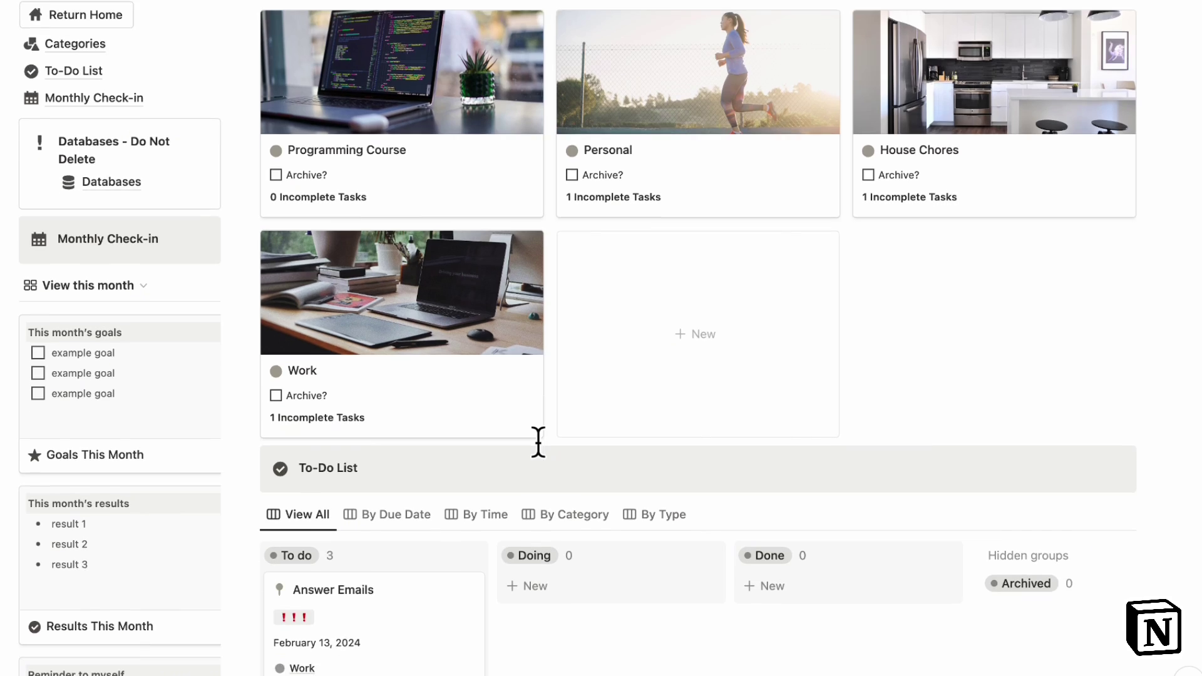
scroll(538, 442, down, 5)
click(443, 331)
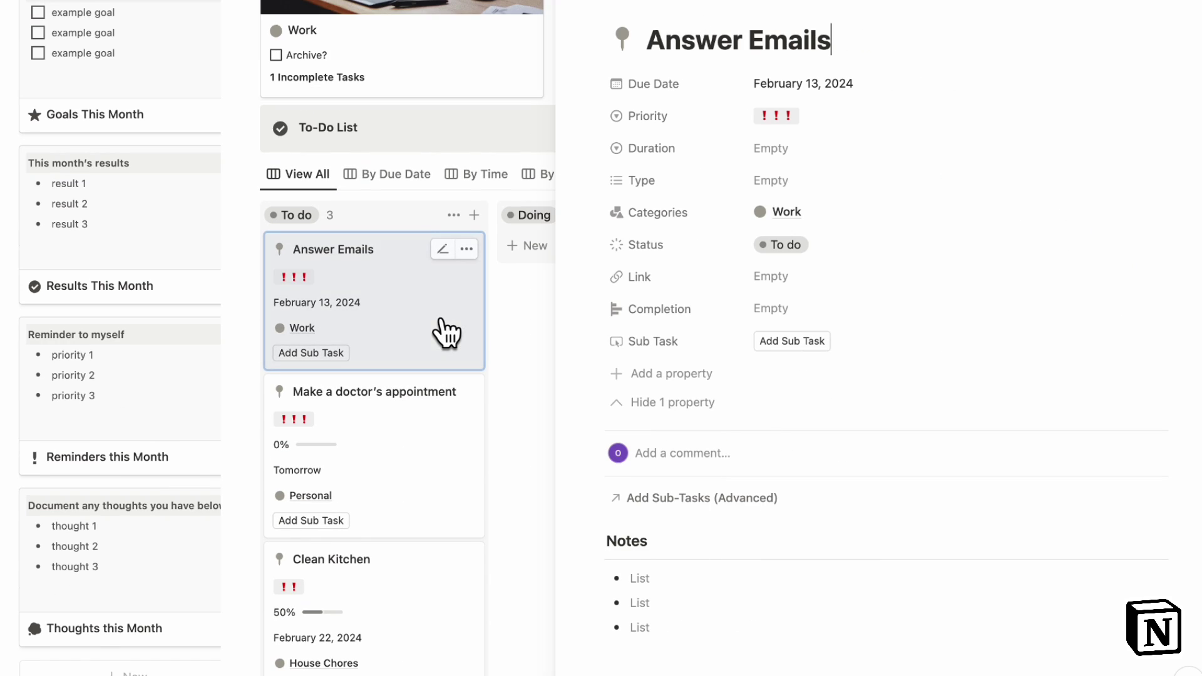
click(809, 277)
click(858, 249)
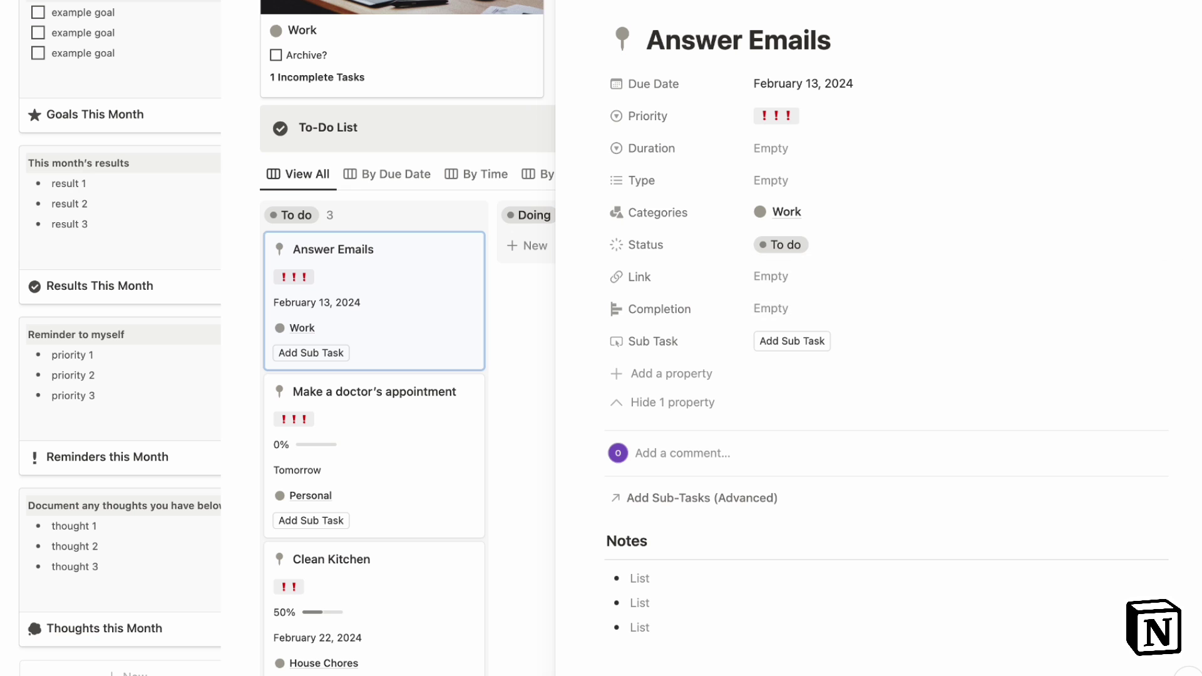
Step: Search the property types for 'file' and cancel without adding a property
scroll(690, 457, down, 4)
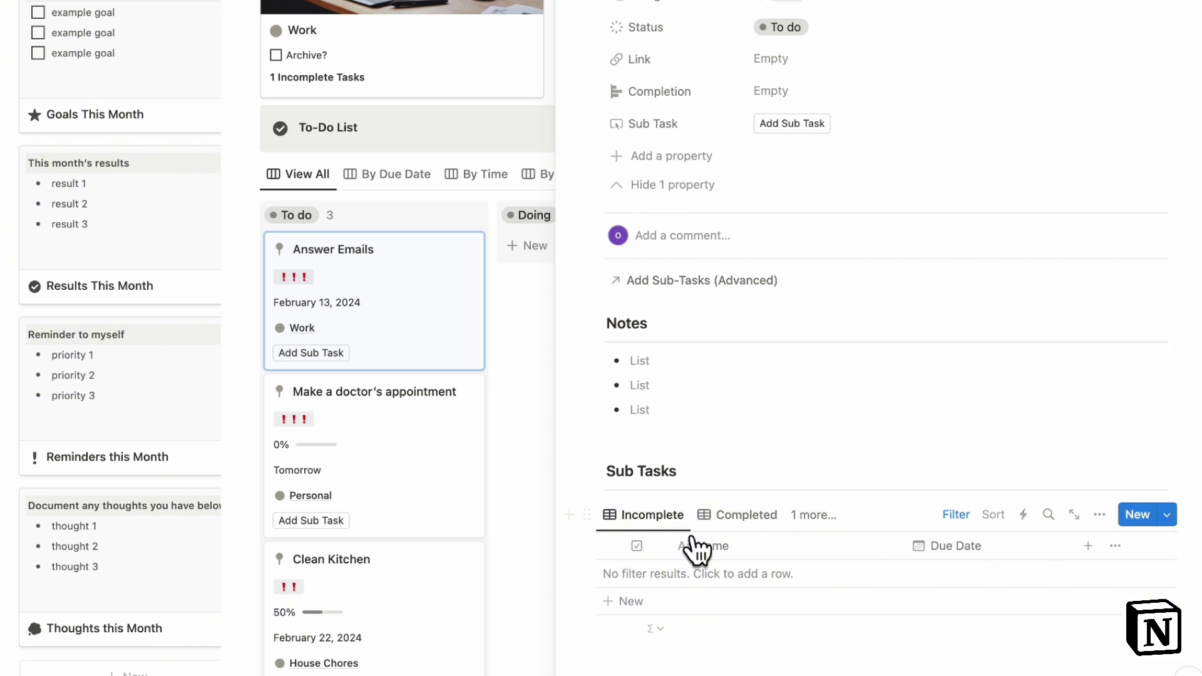
scroll(650, 392, up, 4)
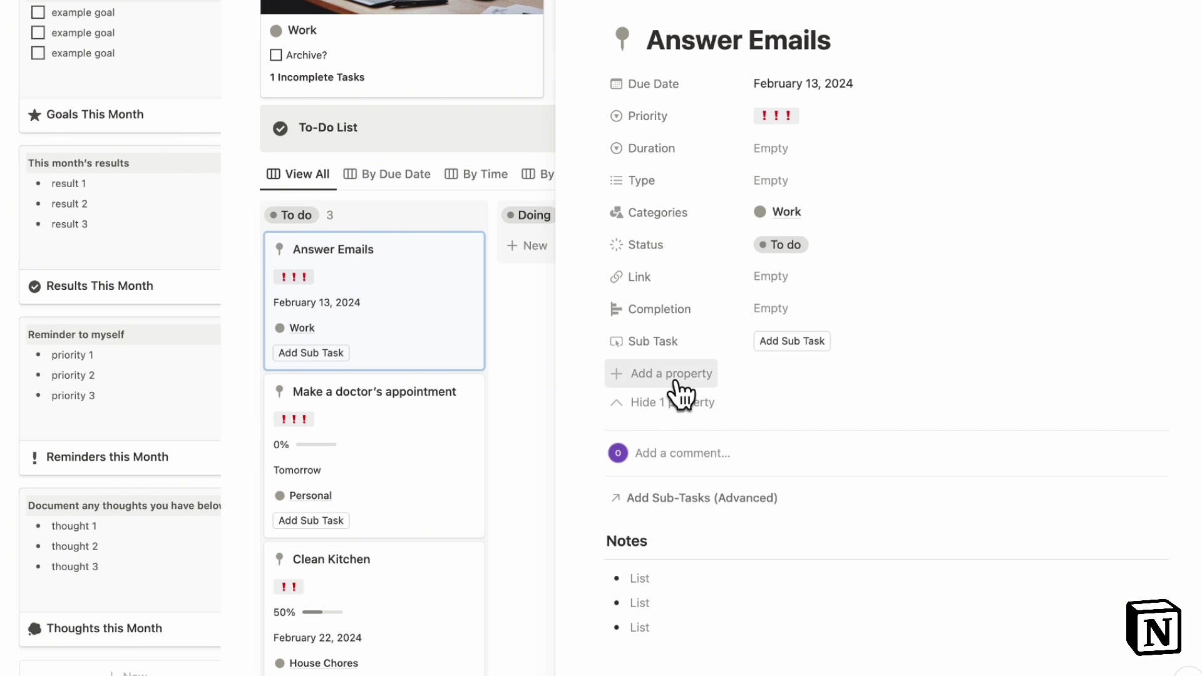
click(667, 376)
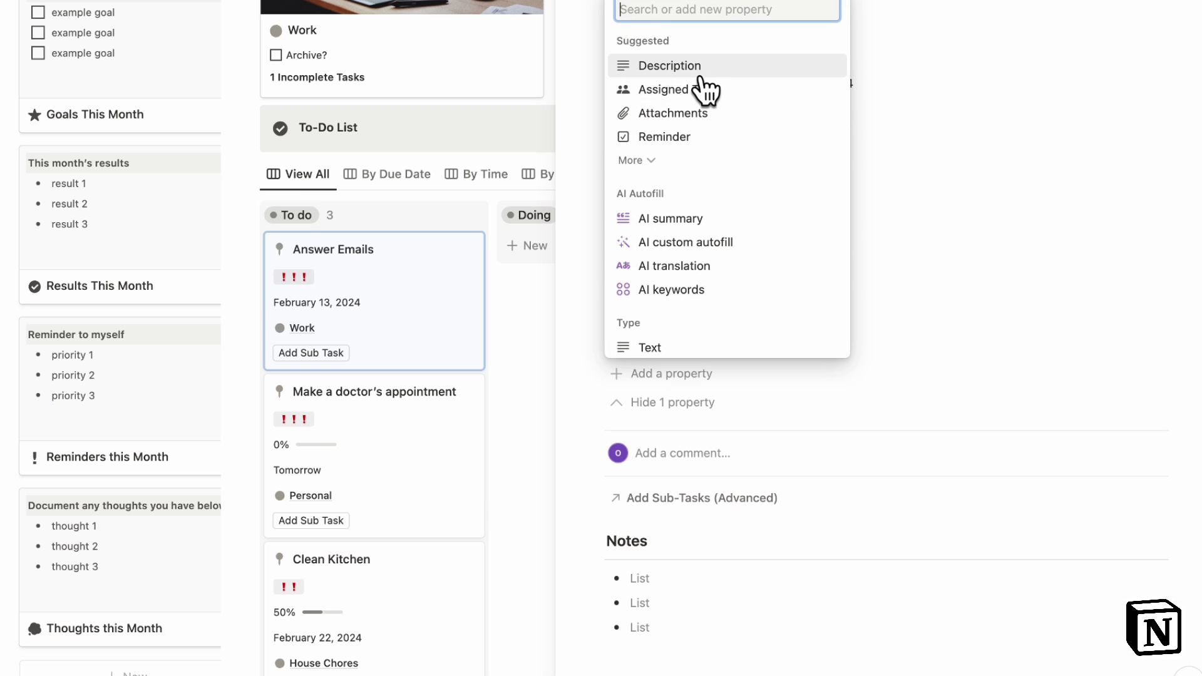
text(file)
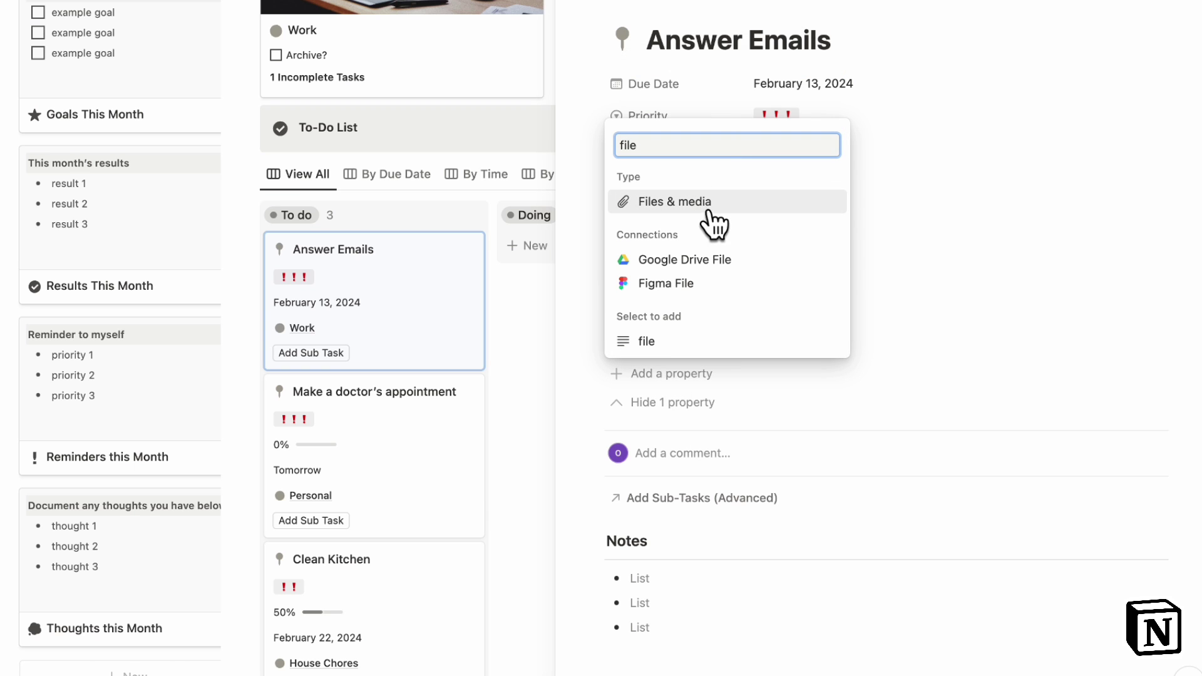
click(892, 247)
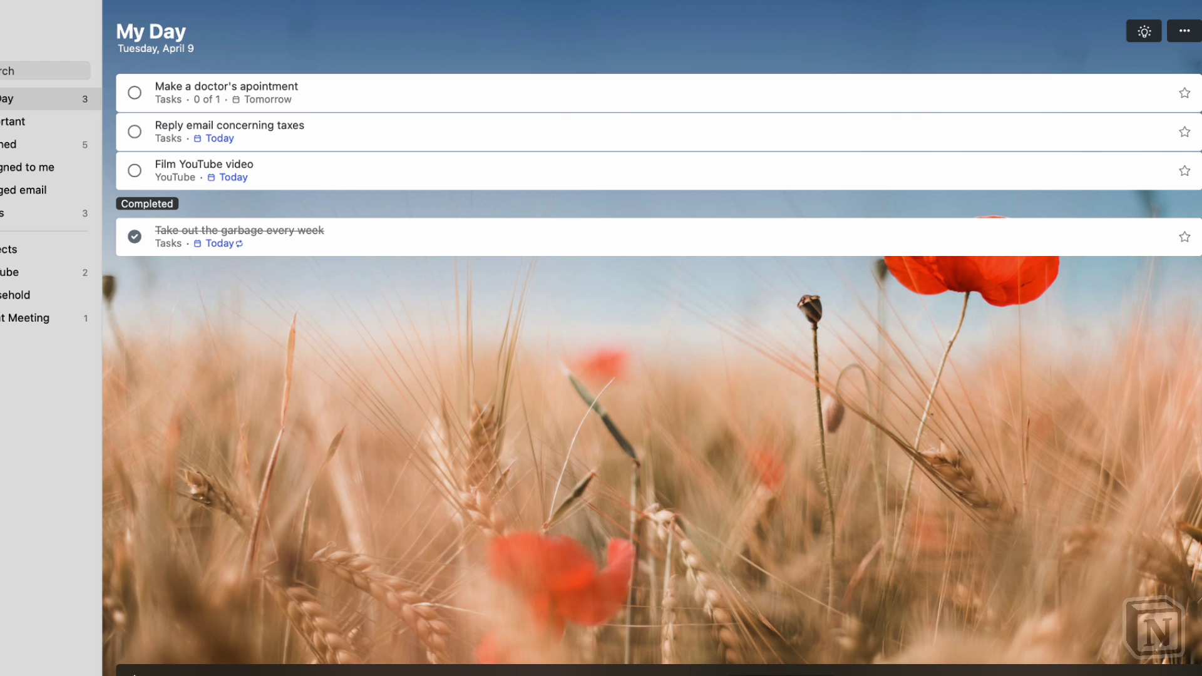
Step: Open the doctor's appointment task details and place the cursor in its note field
click(439, 94)
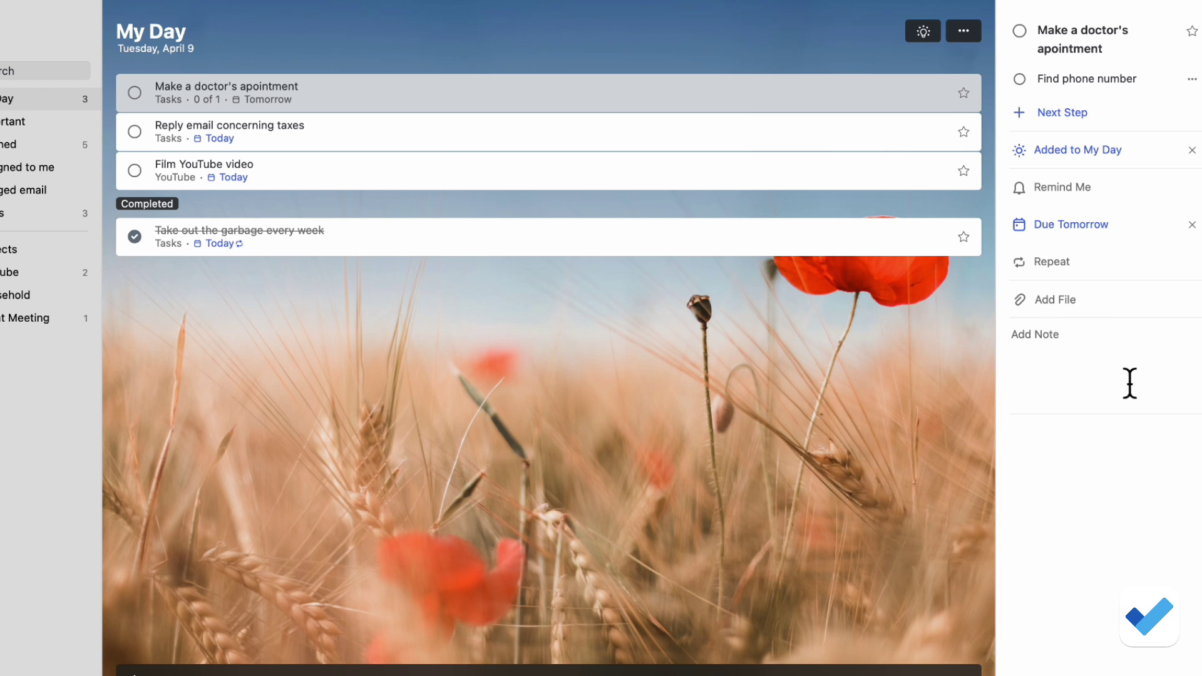
click(1043, 378)
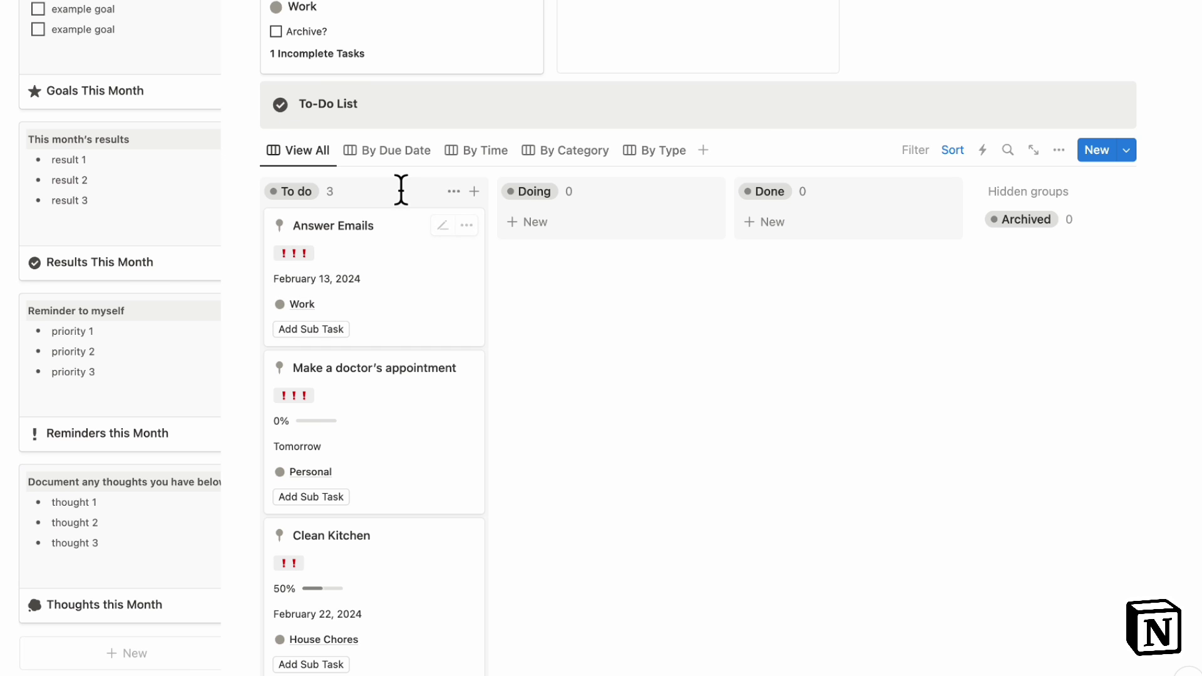
Step: Switch the board to By Due Date and scroll to the Task Calendar showing April 10
scroll(343, 260, up, 3)
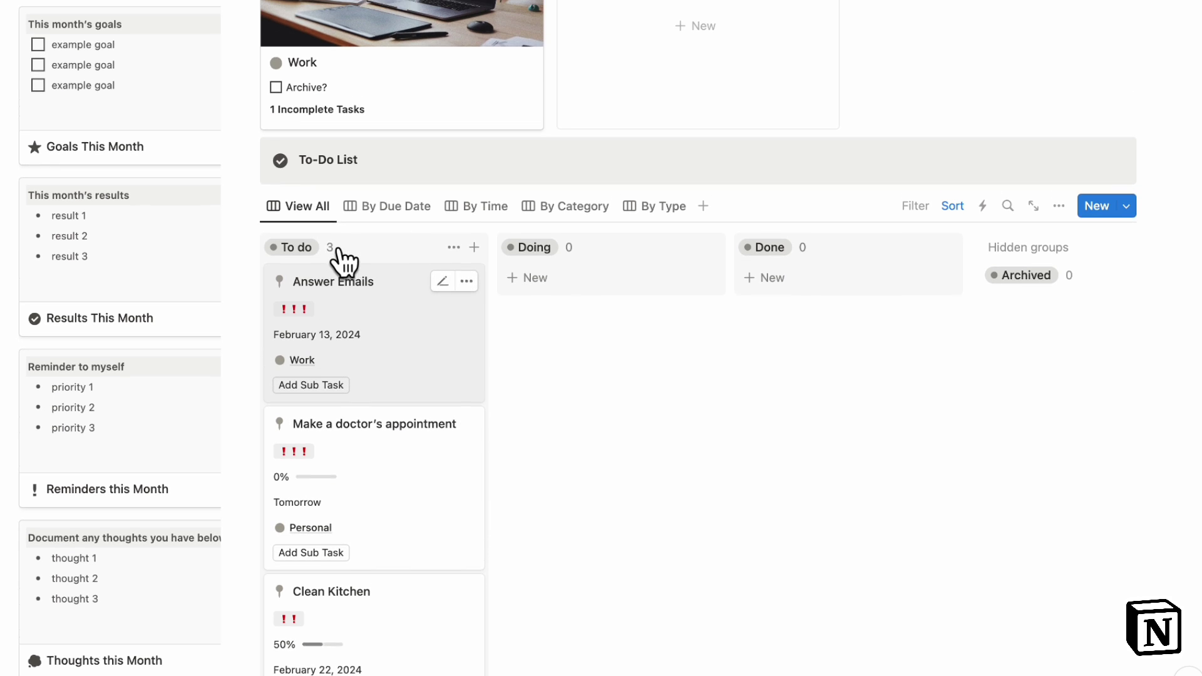
click(398, 223)
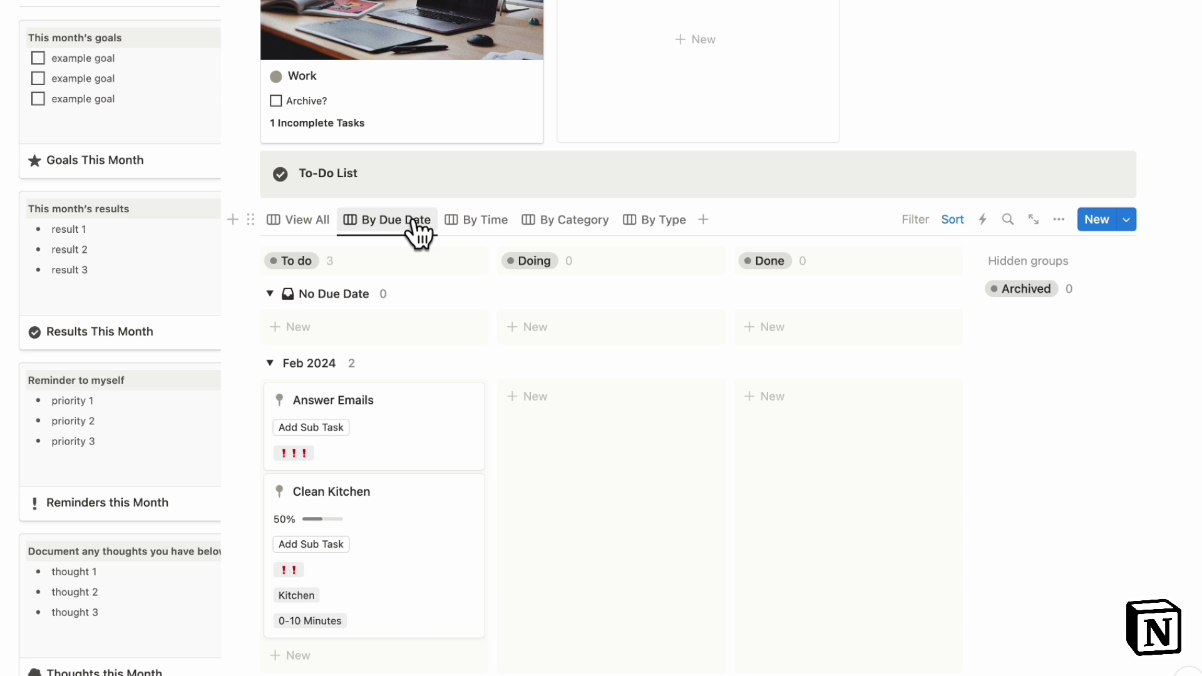
scroll(344, 341, down, 3)
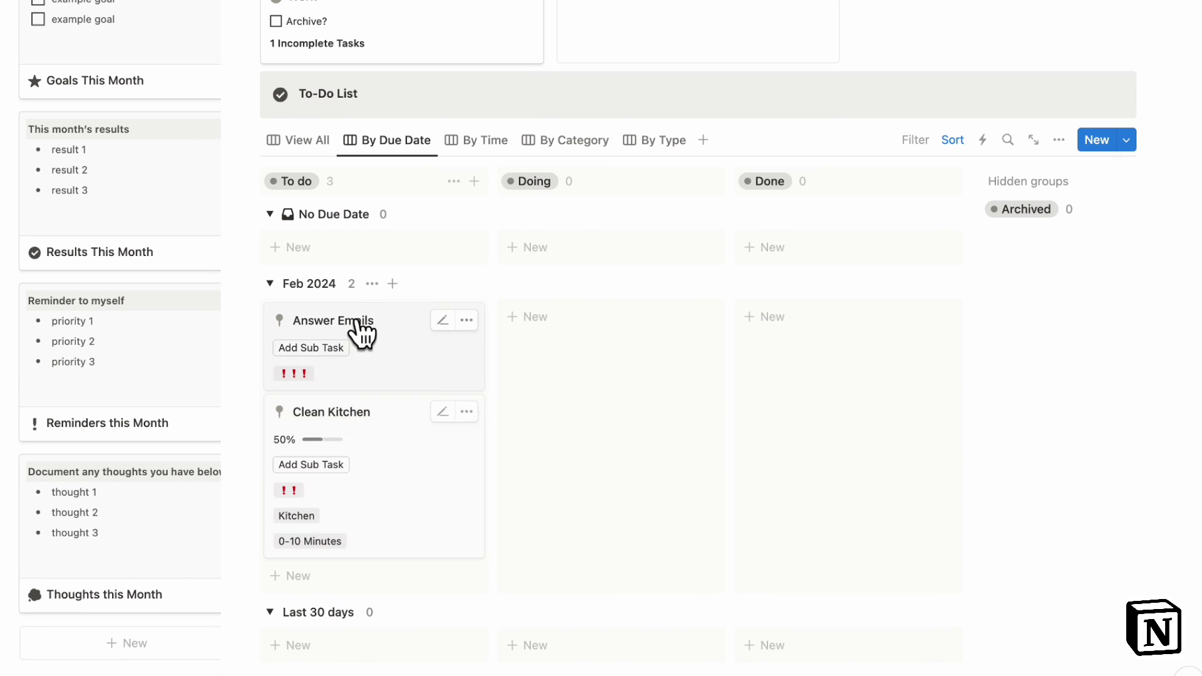
scroll(475, 227, down, 15)
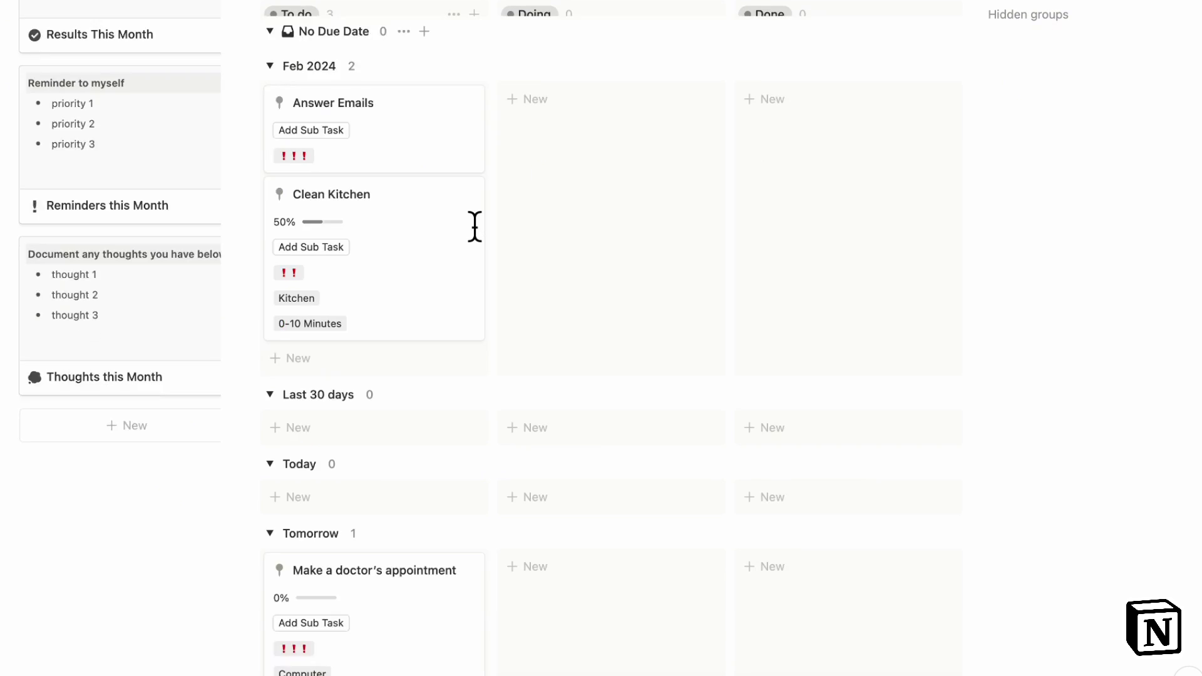
scroll(550, 422, down, 2)
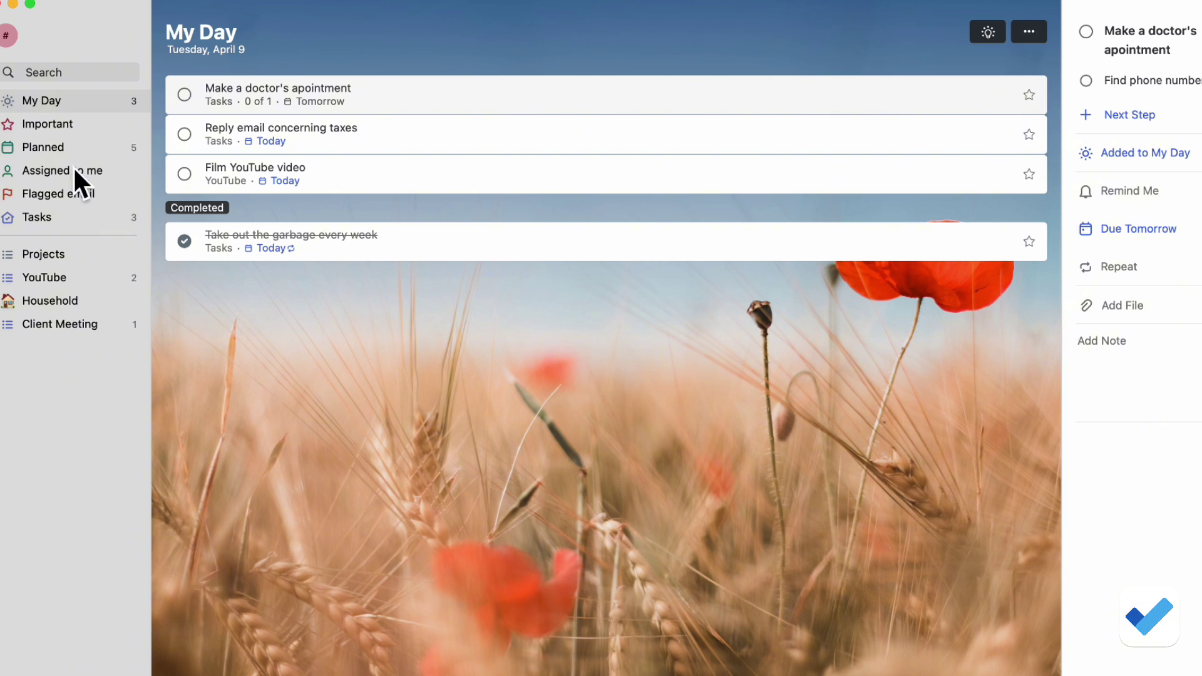
Step: Open Planned and view the This Week tab, then the All Planned tab
click(60, 148)
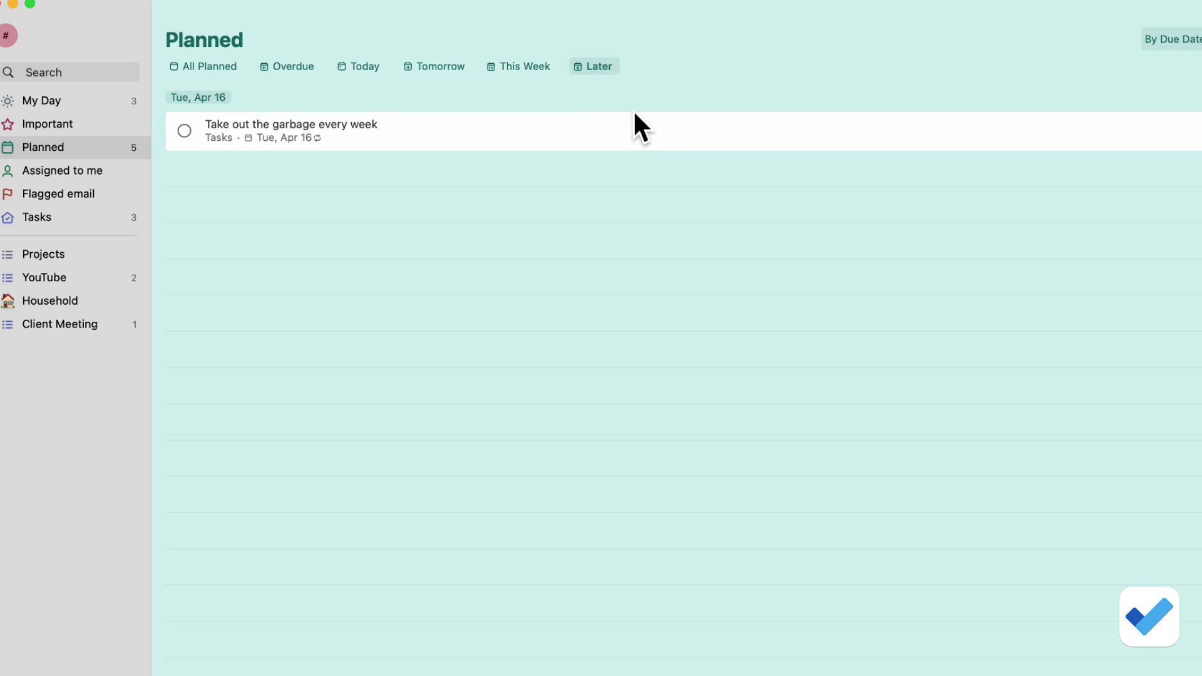
click(541, 72)
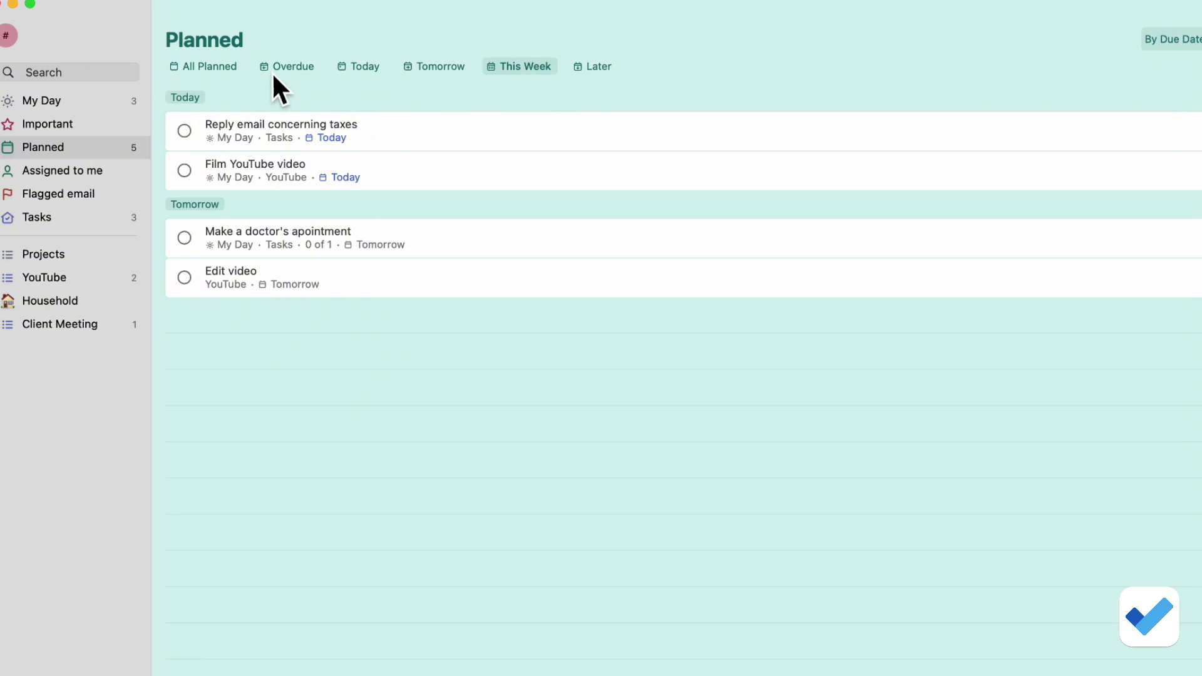
click(226, 71)
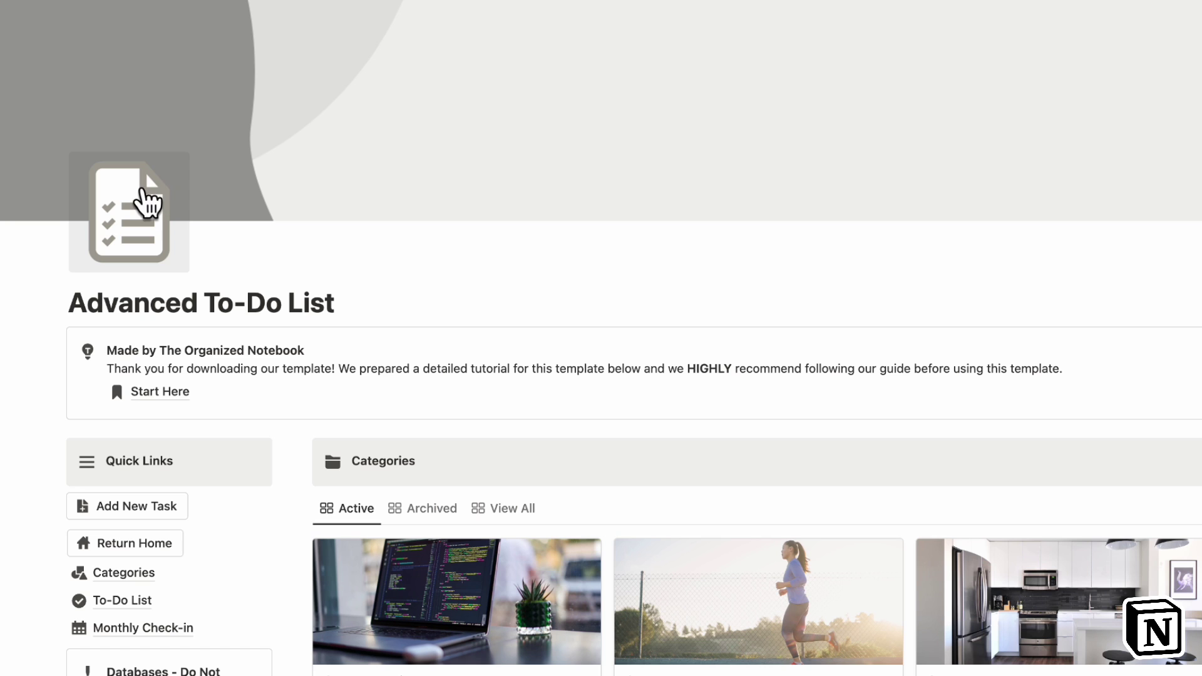
click(148, 194)
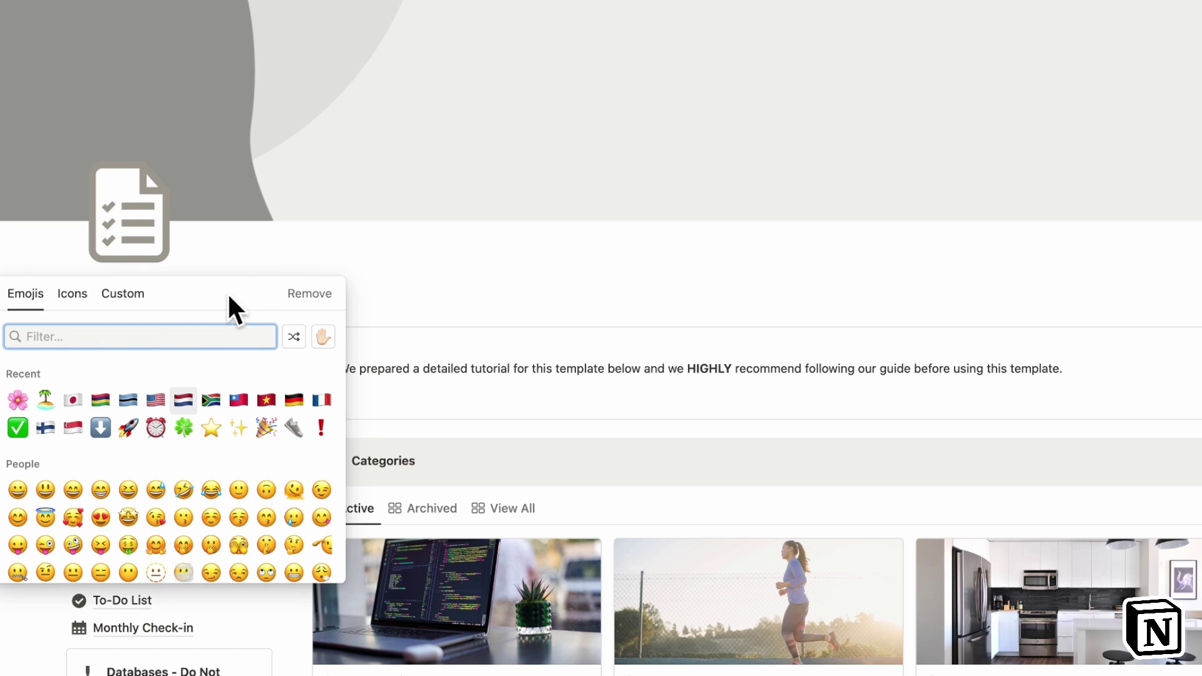
click(135, 303)
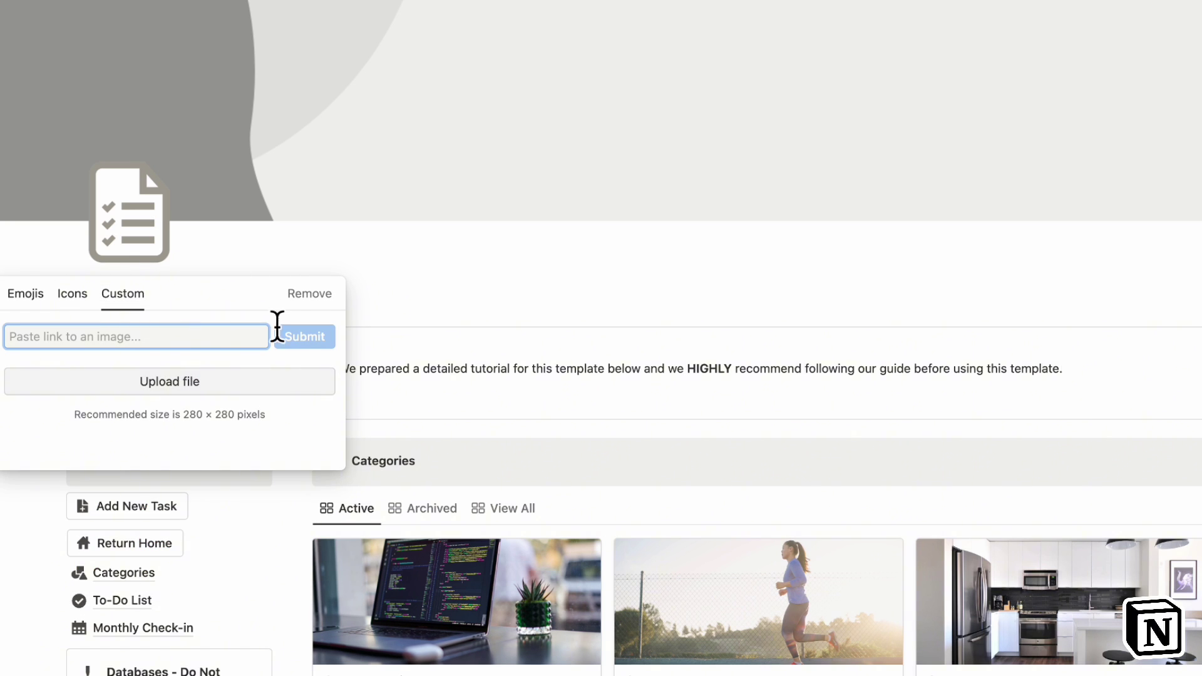
click(338, 266)
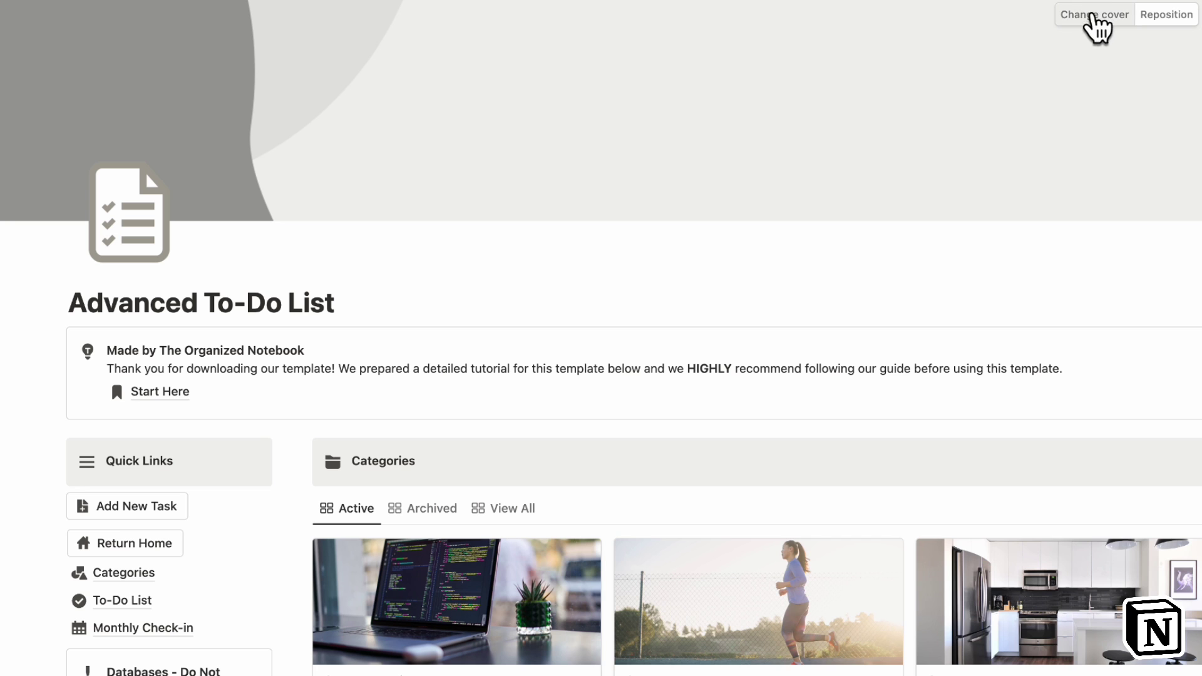
click(1092, 15)
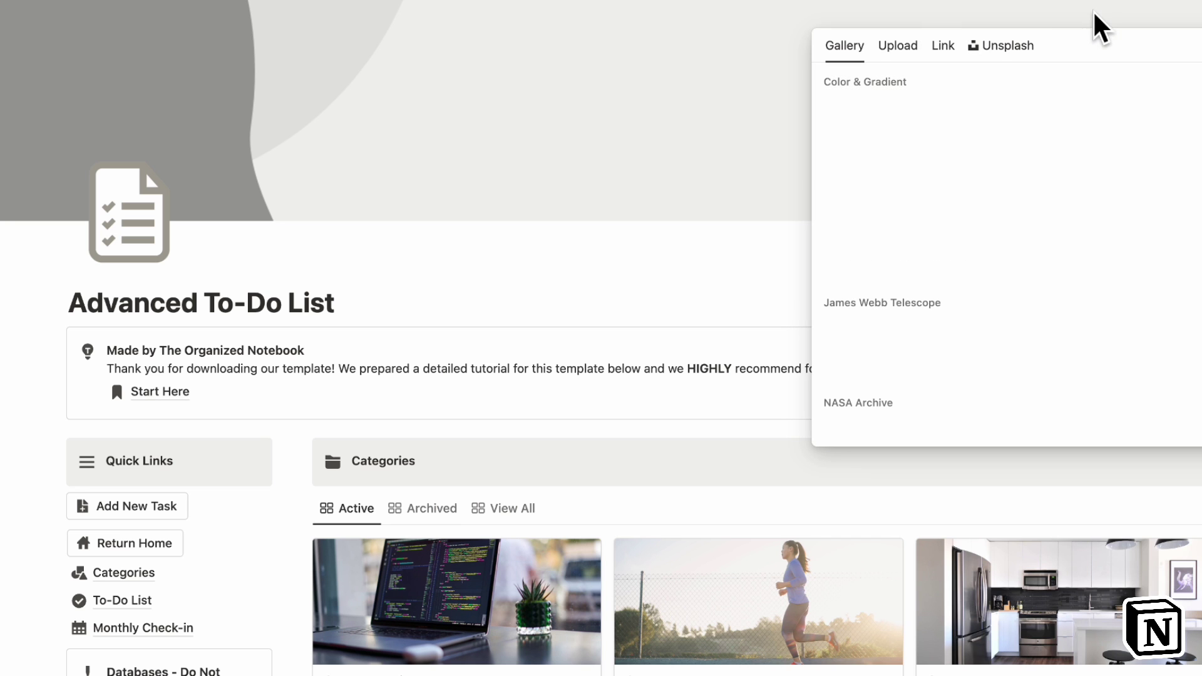
click(697, 215)
scroll(657, 213, down, 5)
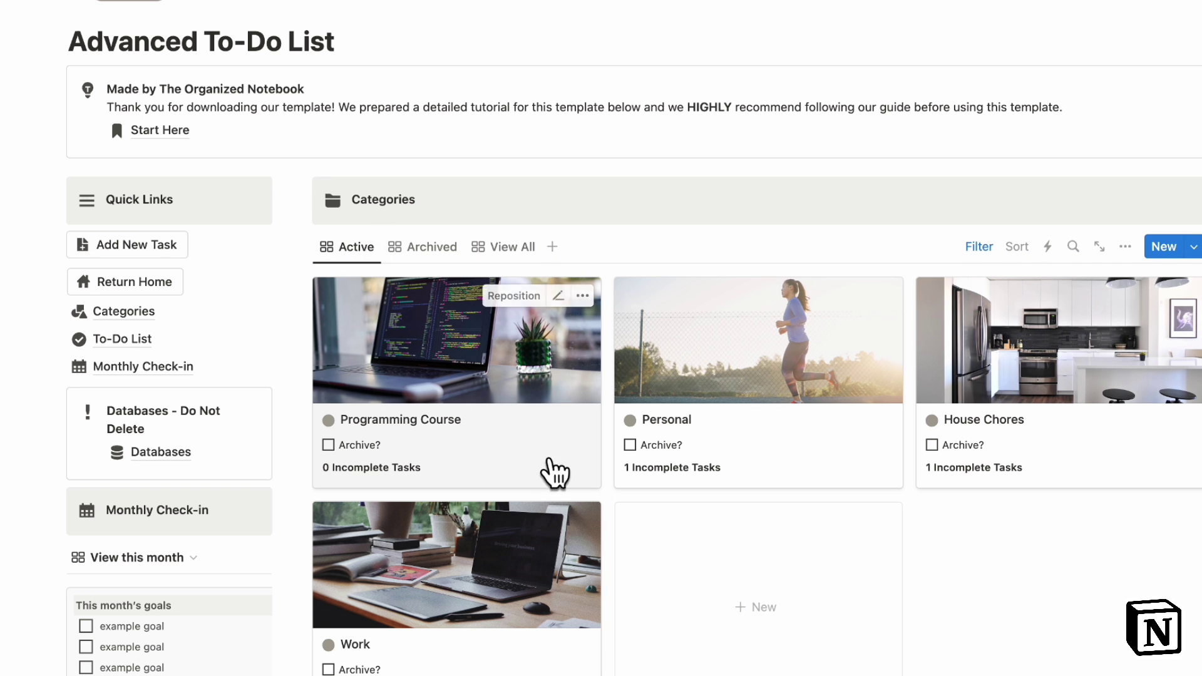
Step: Scroll the Advanced To-Do List page up to the Active categories gallery
scroll(550, 478, down, 8)
scroll(550, 478, down, 5)
scroll(544, 467, up, 1)
scroll(795, 468, down, 10)
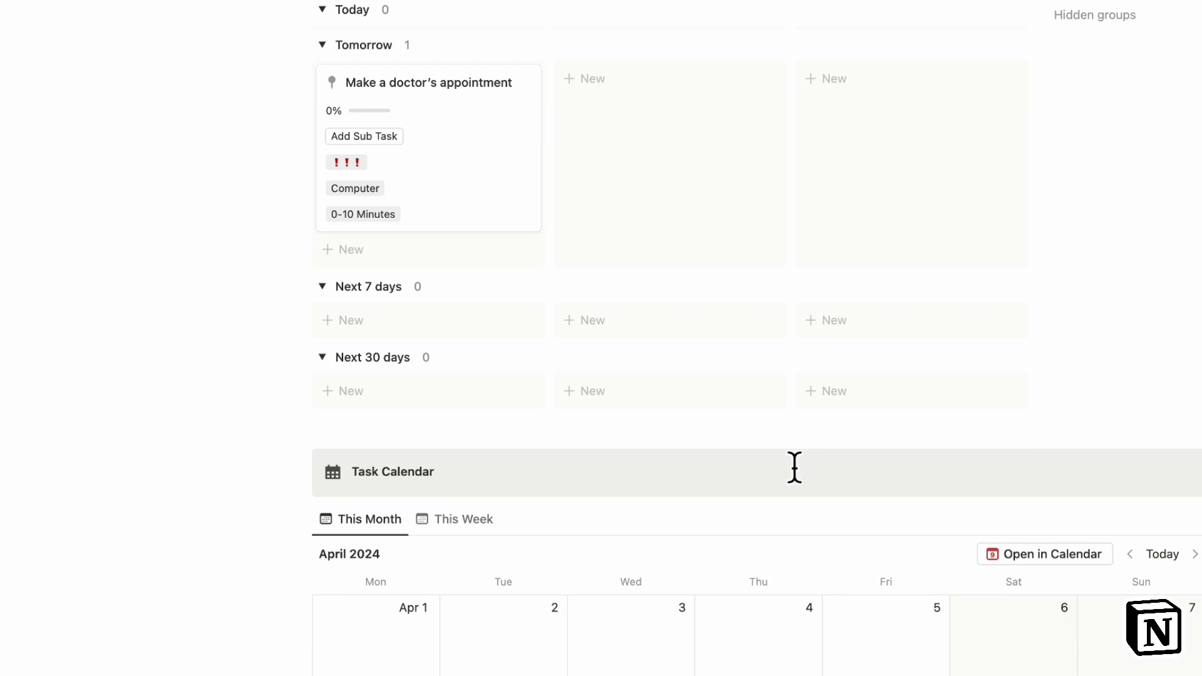
scroll(657, 495, down, 5)
scroll(655, 467, up, 20)
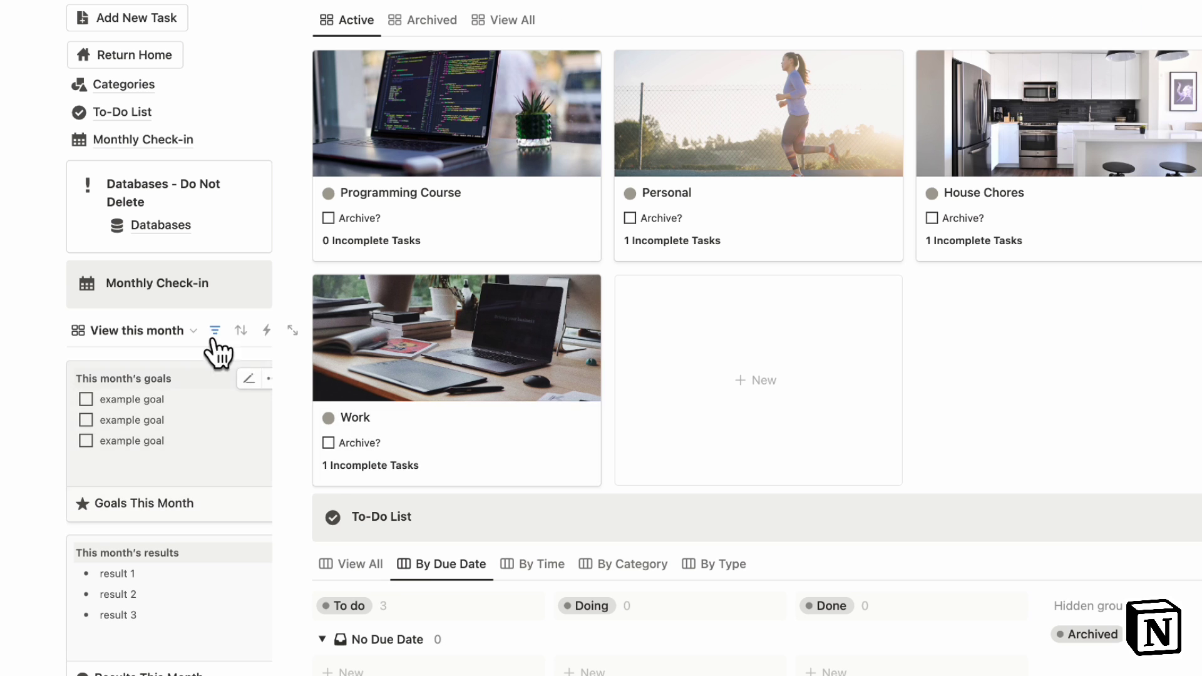
scroll(312, 236, up, 3)
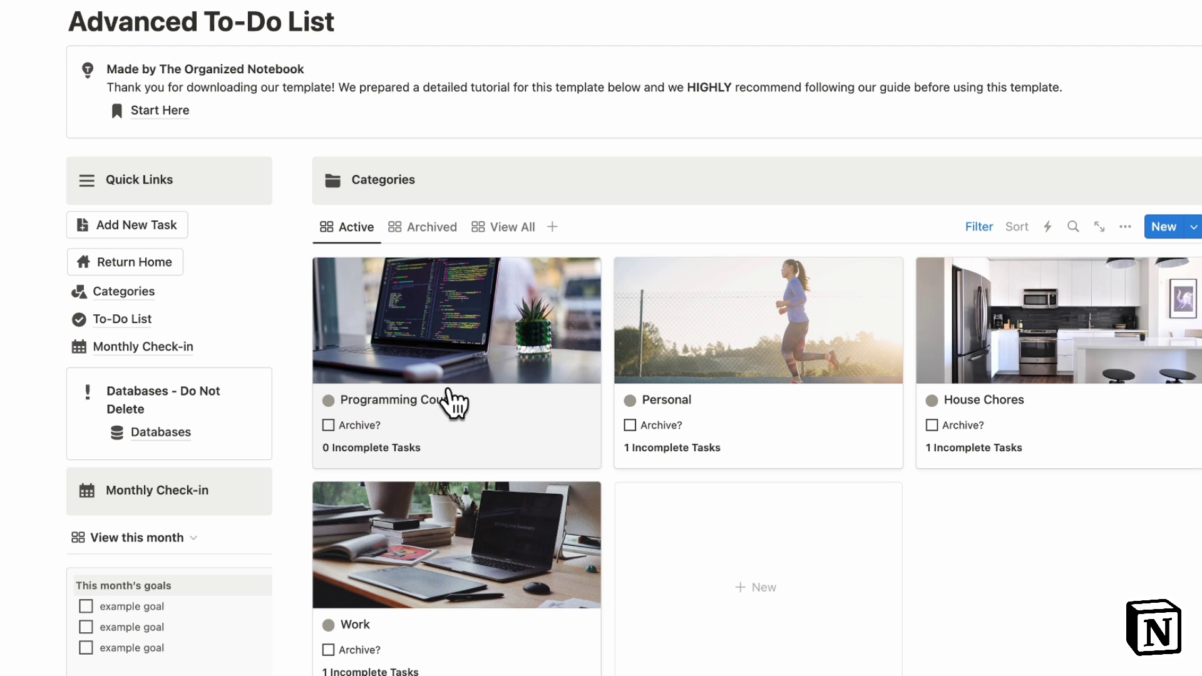
scroll(452, 404, up, 2)
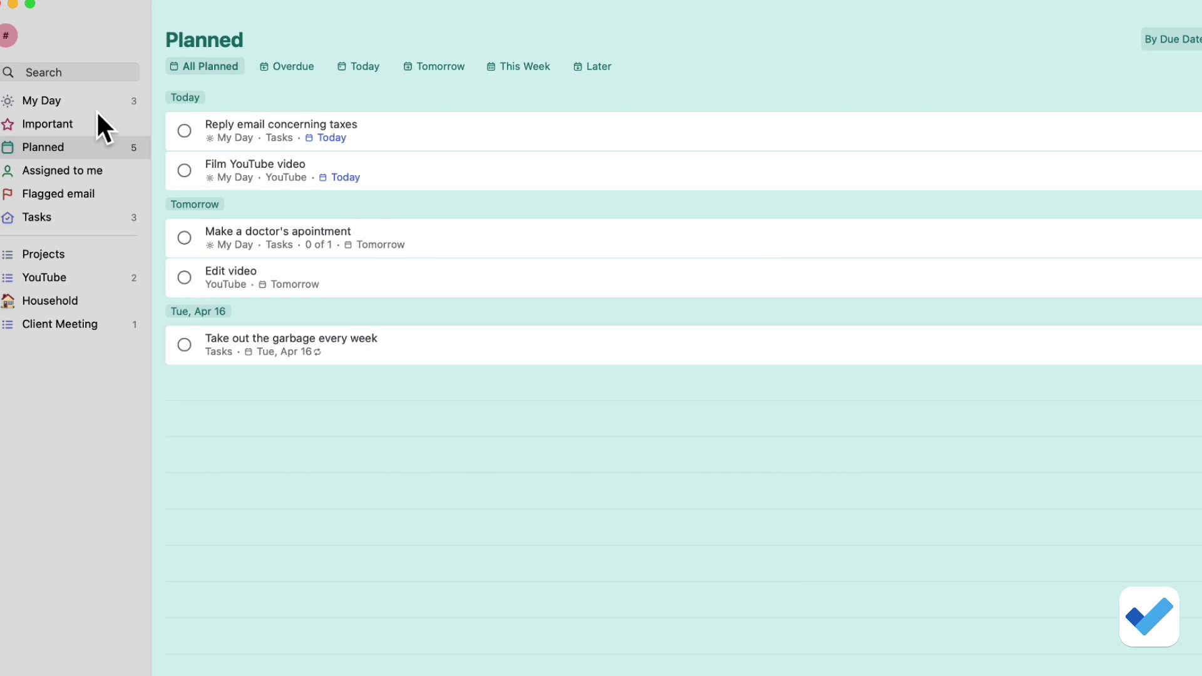
Step: Open My Day and browse the Change Theme options without applying a new theme
click(81, 98)
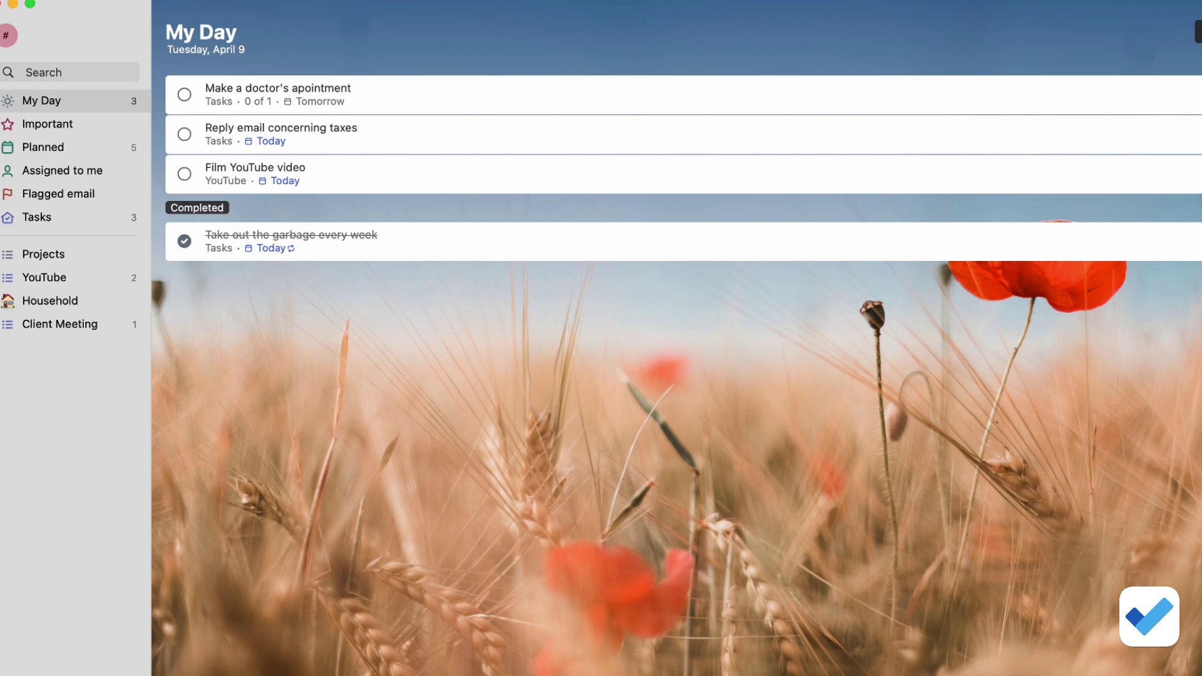
click(1198, 31)
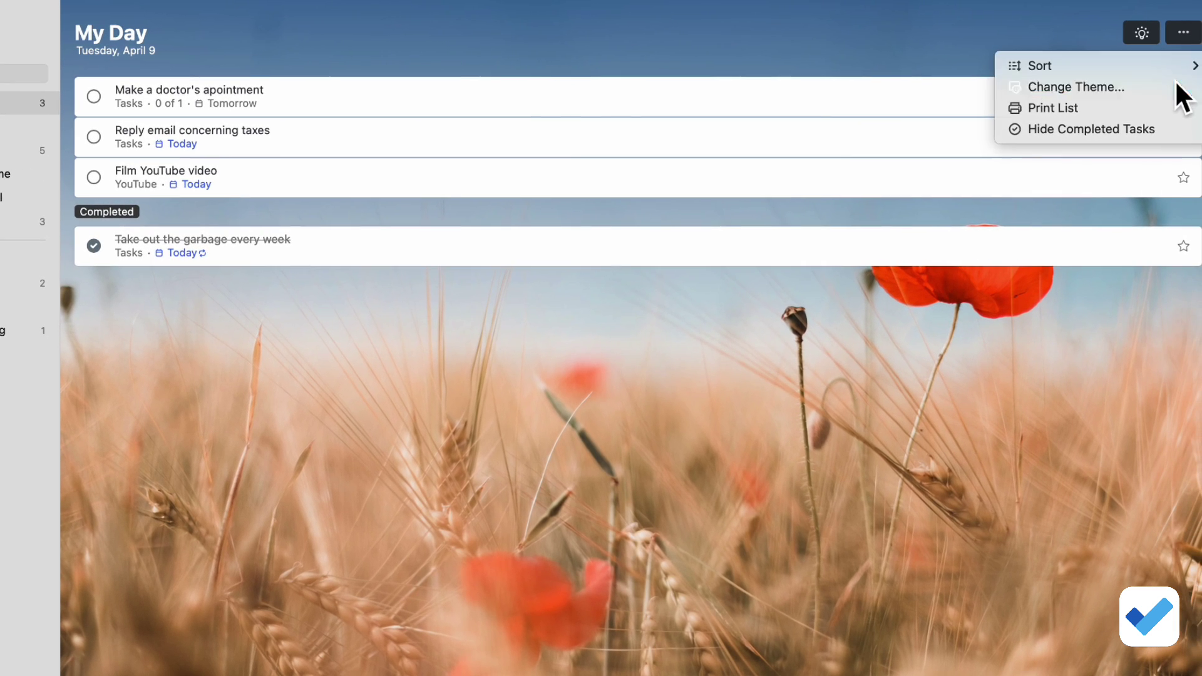
click(1177, 86)
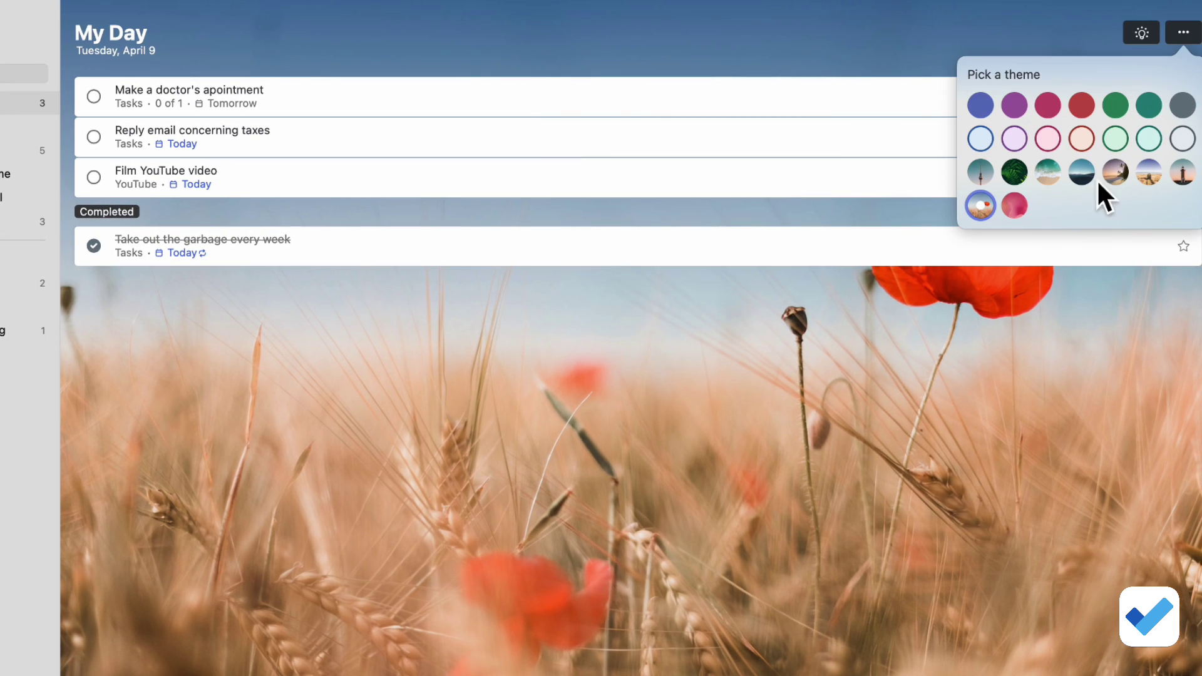
click(367, 325)
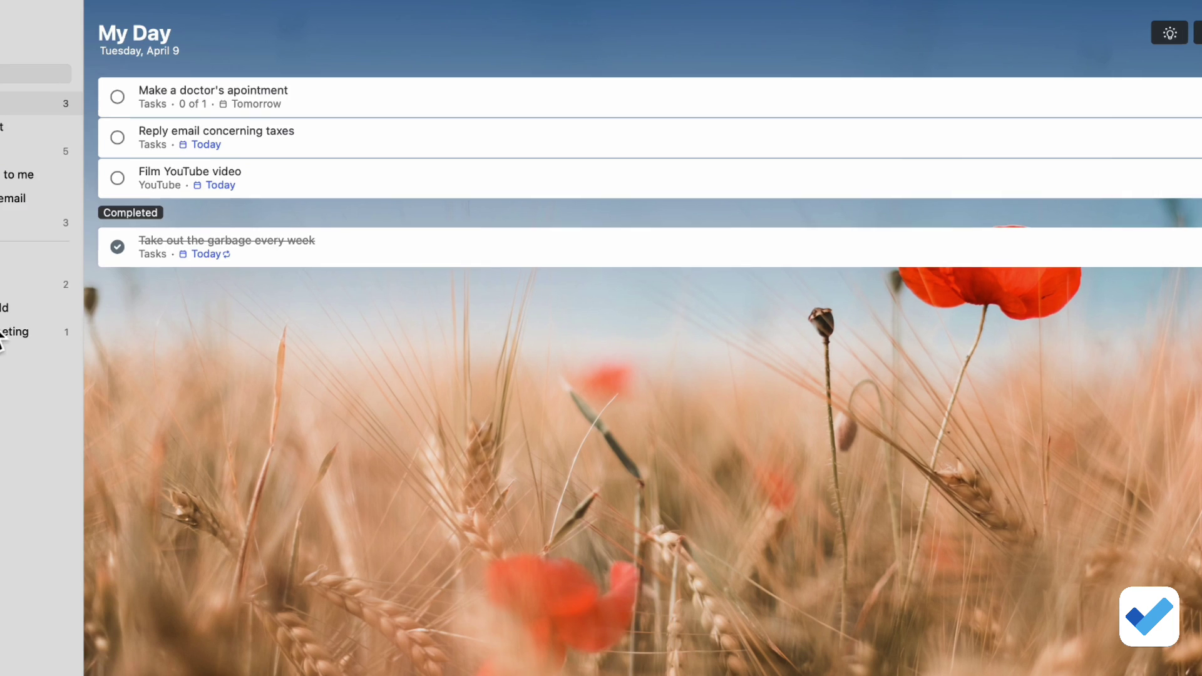
Step: Open the Household list, click its title, then return to My Day
click(3, 313)
click(178, 43)
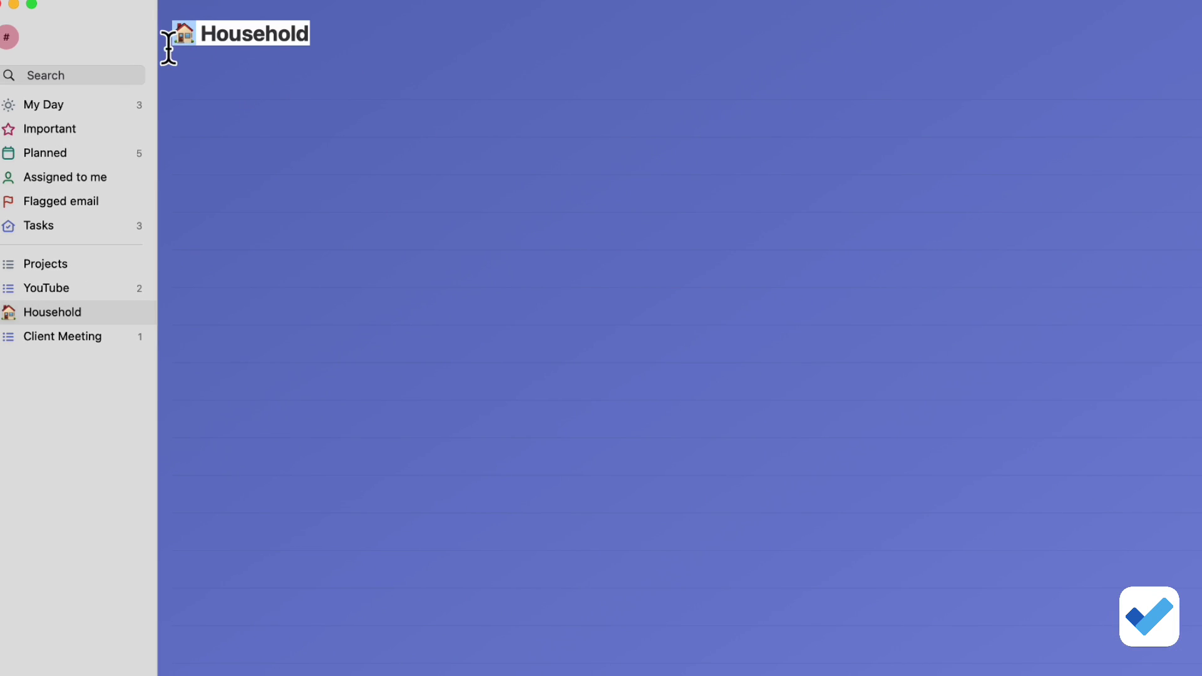
click(66, 106)
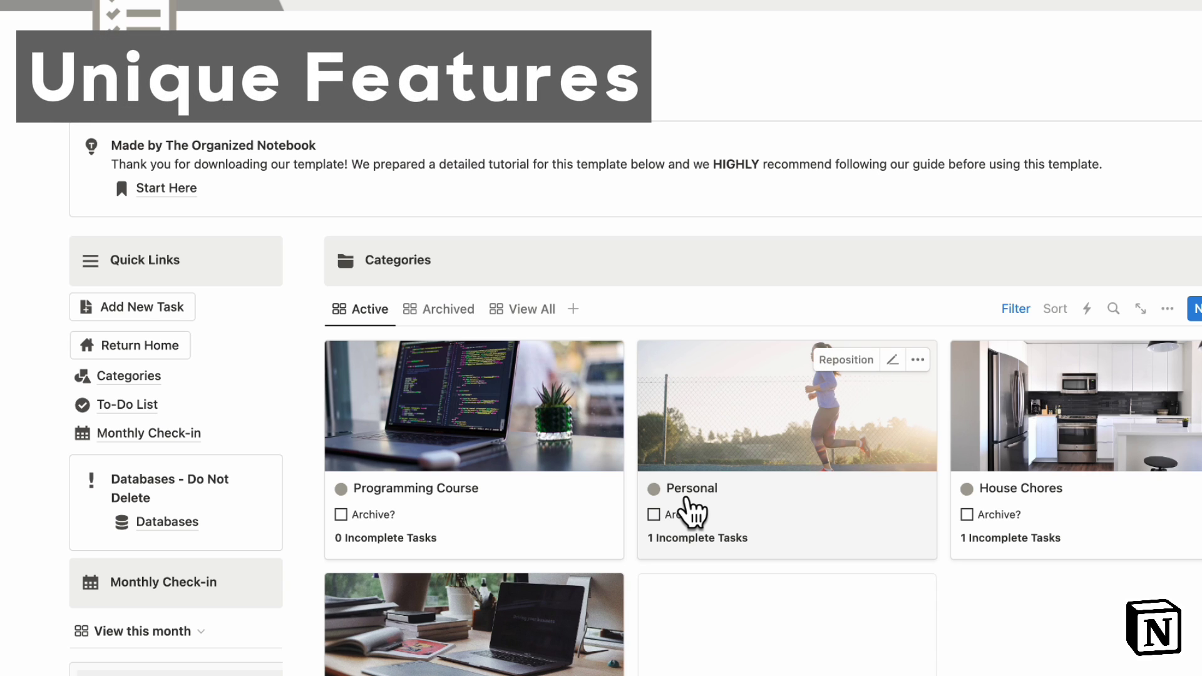
Step: Open Answer Emails on the By Due Date board and browse addable property types without adding one
scroll(691, 512, down, 1)
scroll(691, 512, down, 5)
scroll(691, 512, down, 10)
click(522, 278)
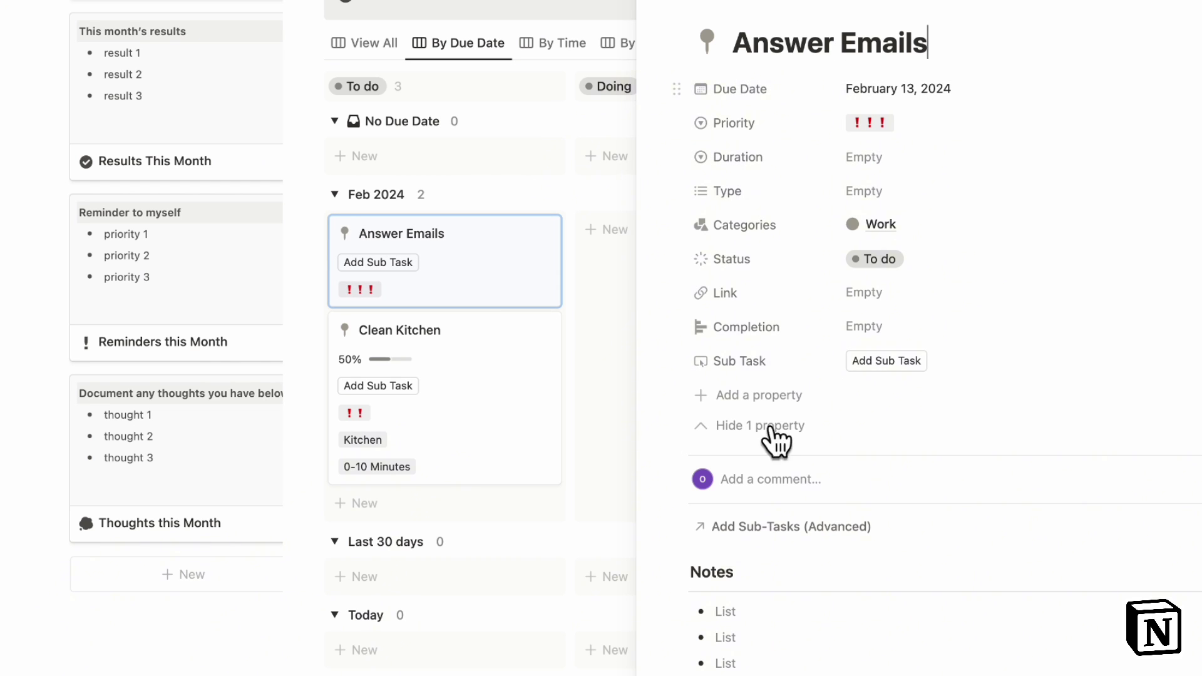
click(776, 403)
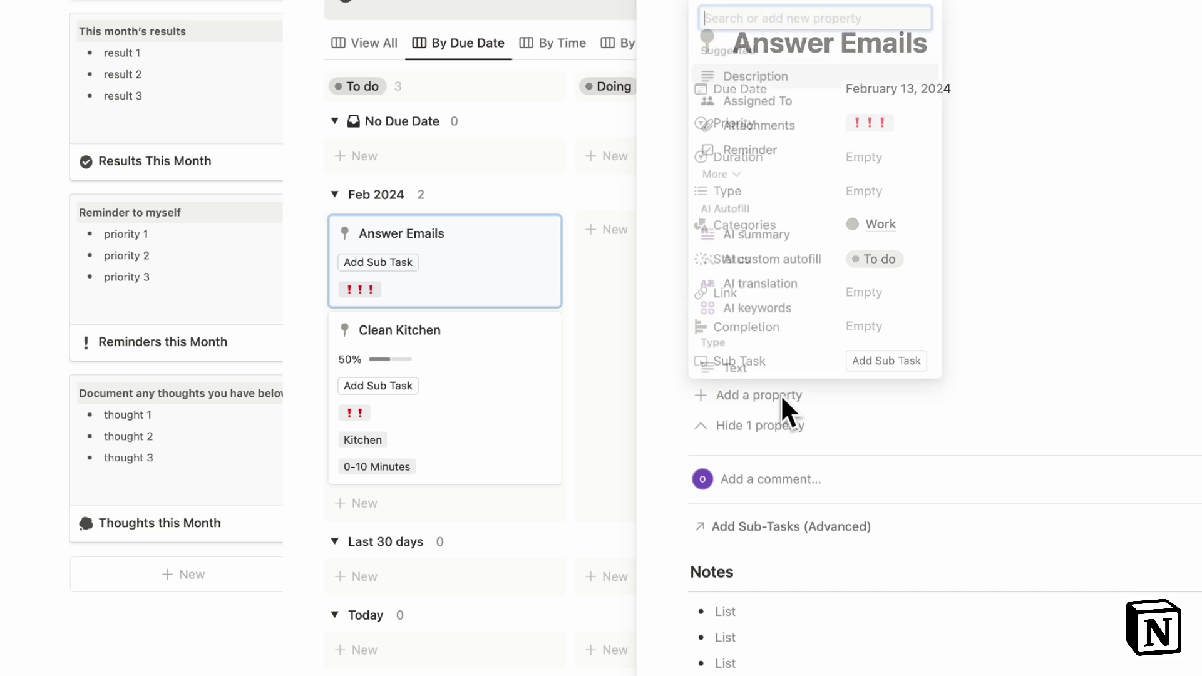
scroll(764, 207, down, 10)
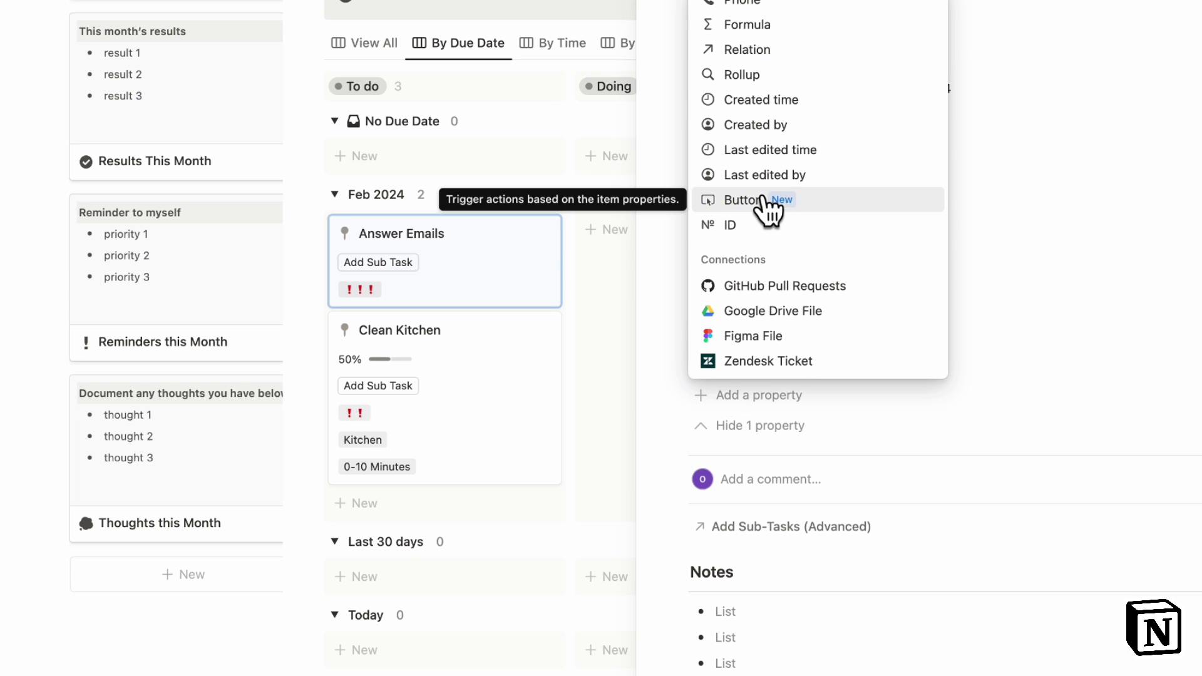
scroll(782, 207, up, 3)
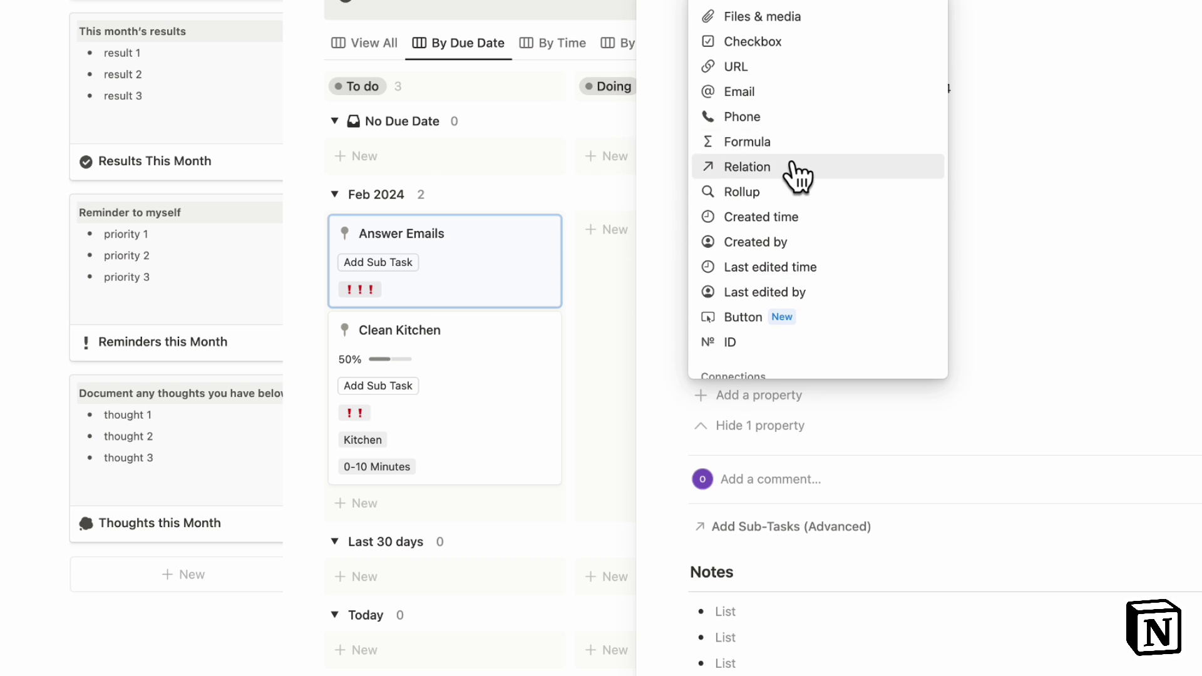
scroll(798, 174, up, 12)
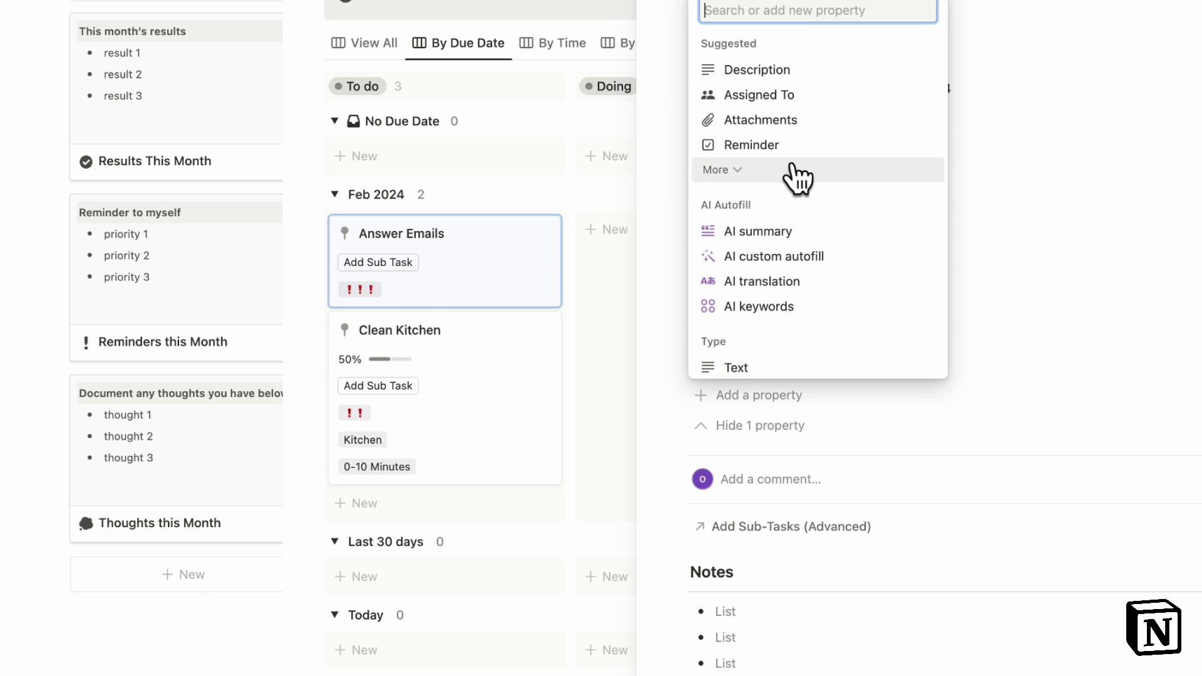
click(984, 143)
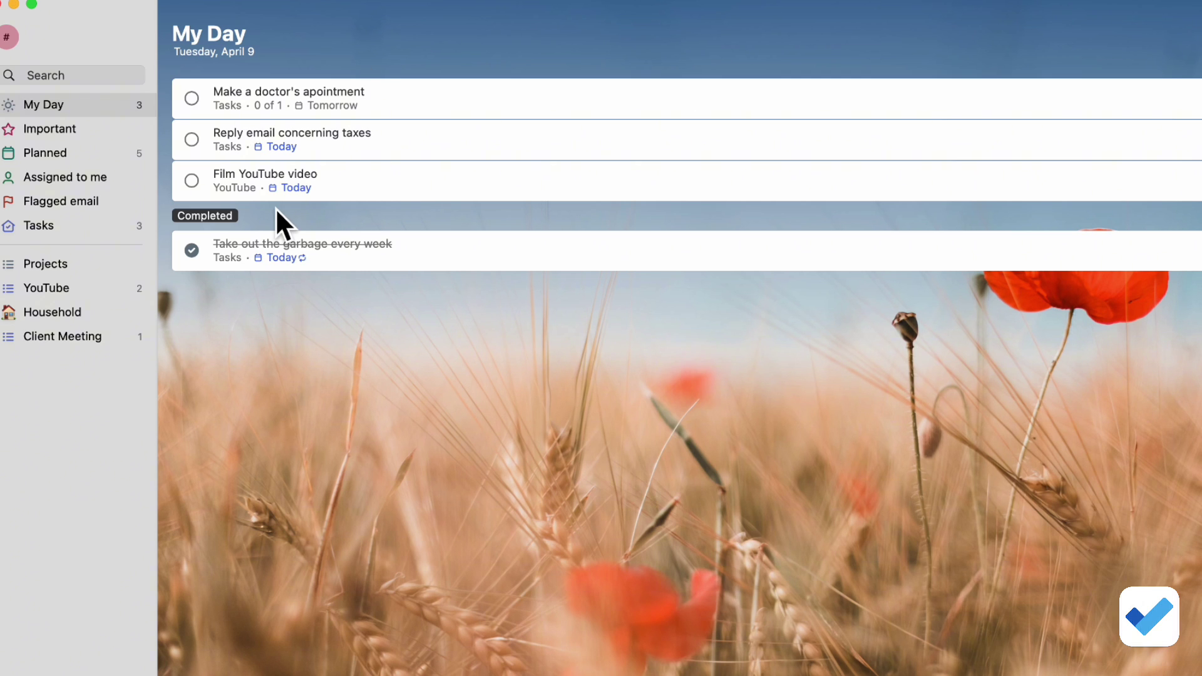
Step: View the Client Meeting list and a task's details, then show My Day suggestions
click(103, 335)
click(481, 87)
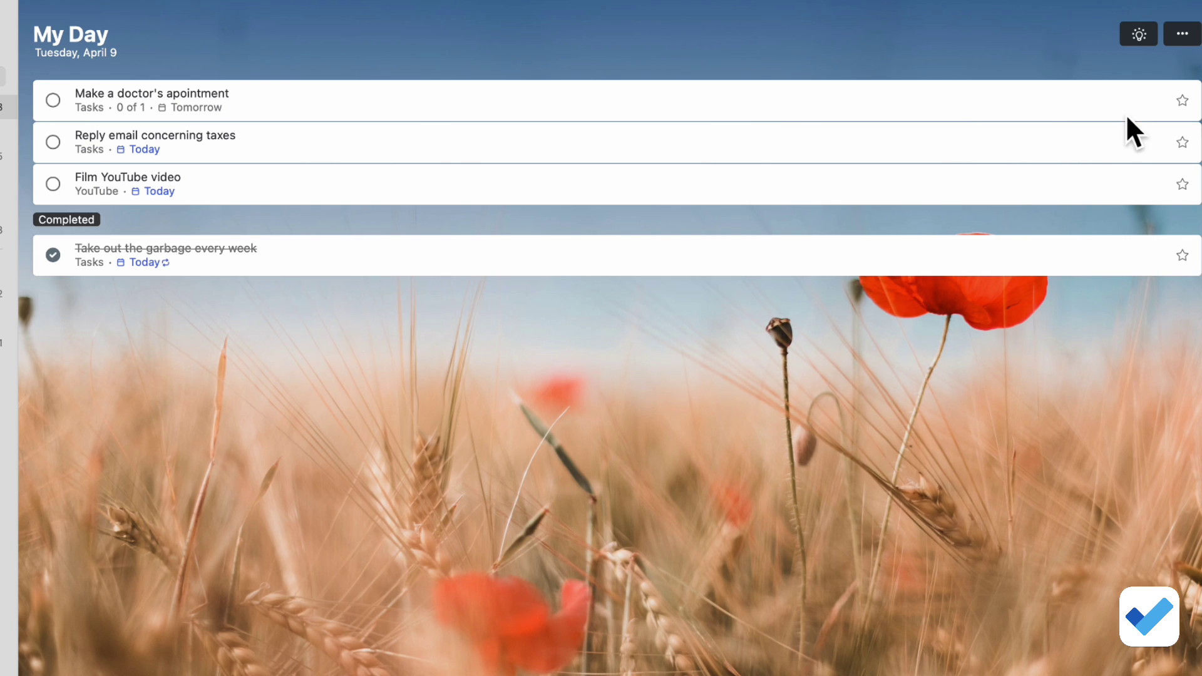
click(1144, 40)
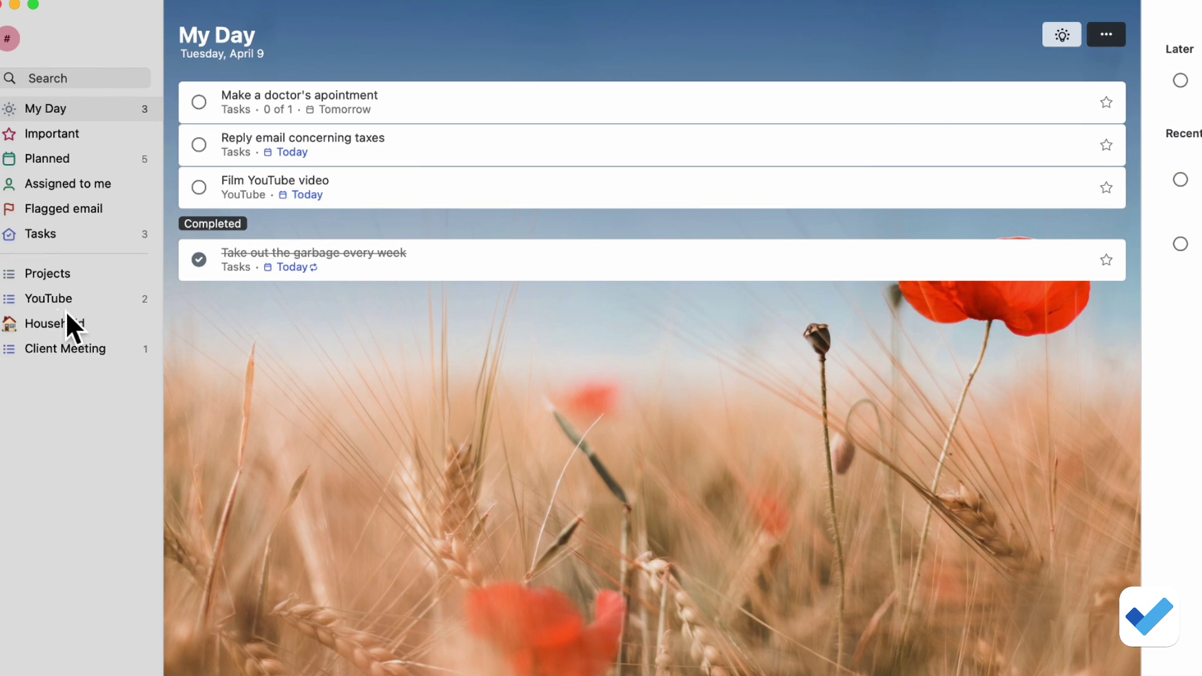
Step: Drag YouTube onto Client Meeting to form a new list group
click(70, 276)
click(67, 299)
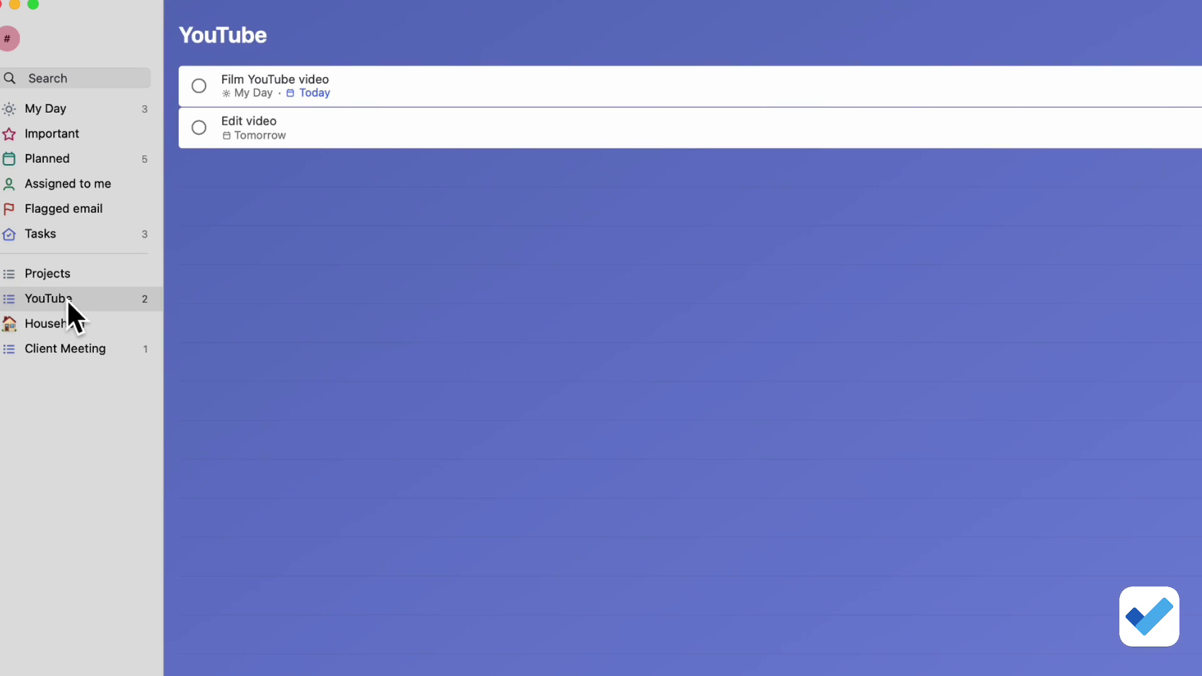
click(67, 349)
drag(73, 298, 66, 343)
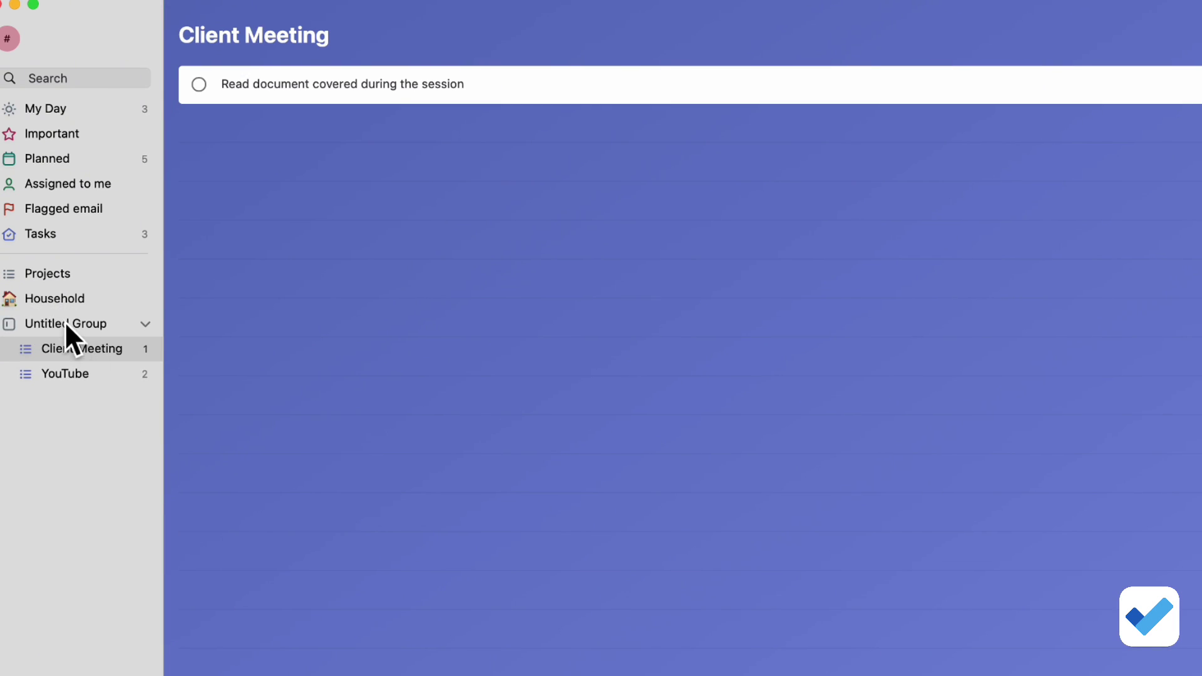
click(88, 331)
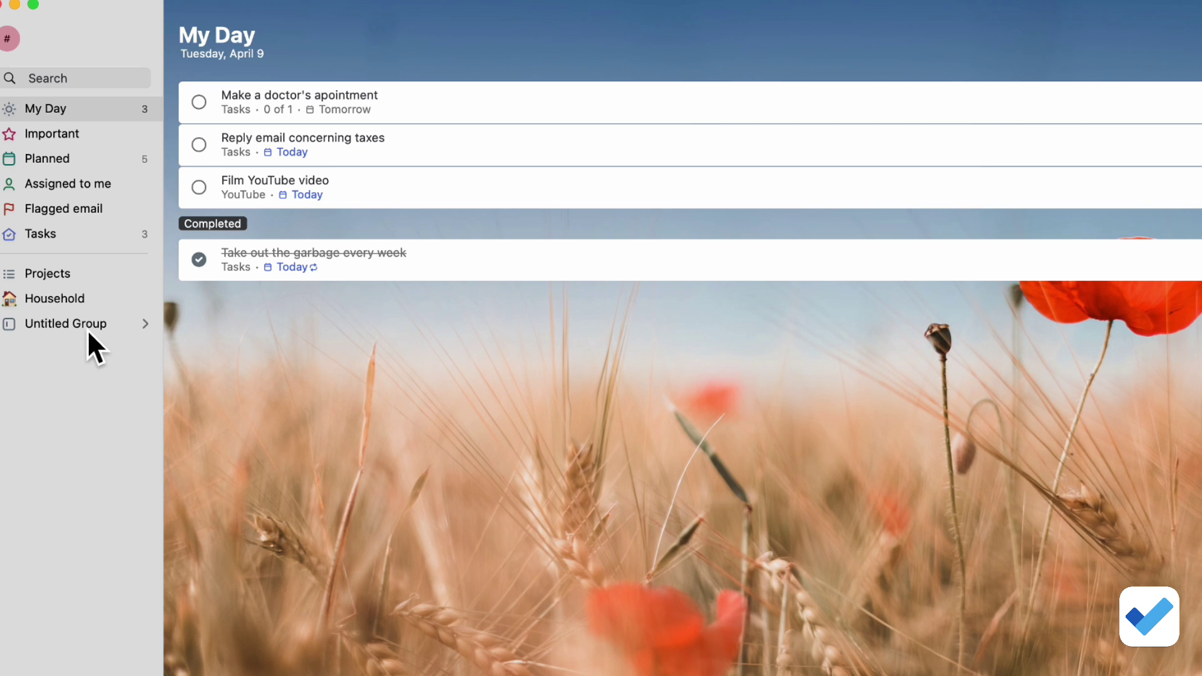
click(96, 324)
Step: Rename the new list group to 'Work'
right_click(95, 322)
click(185, 332)
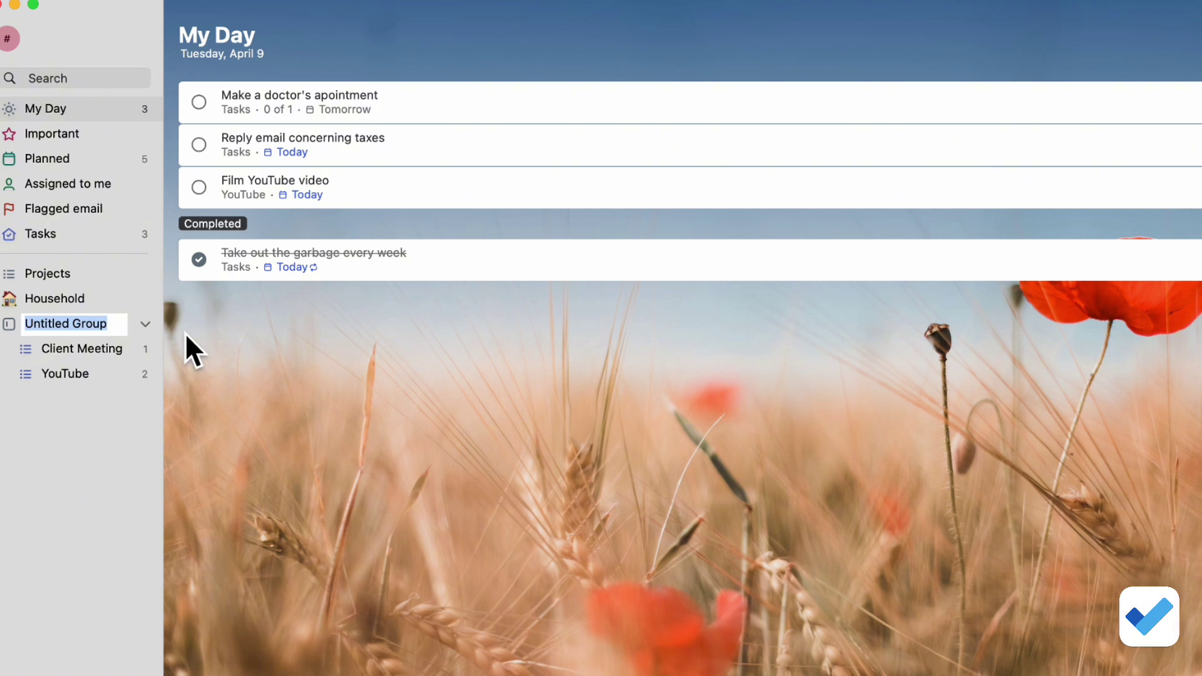
key(BackSpace)
text(Work)
key(Return)
click(150, 324)
click(150, 325)
Step: Switch between the Client Meeting and YouTube lists inside the Work group
click(112, 350)
click(94, 375)
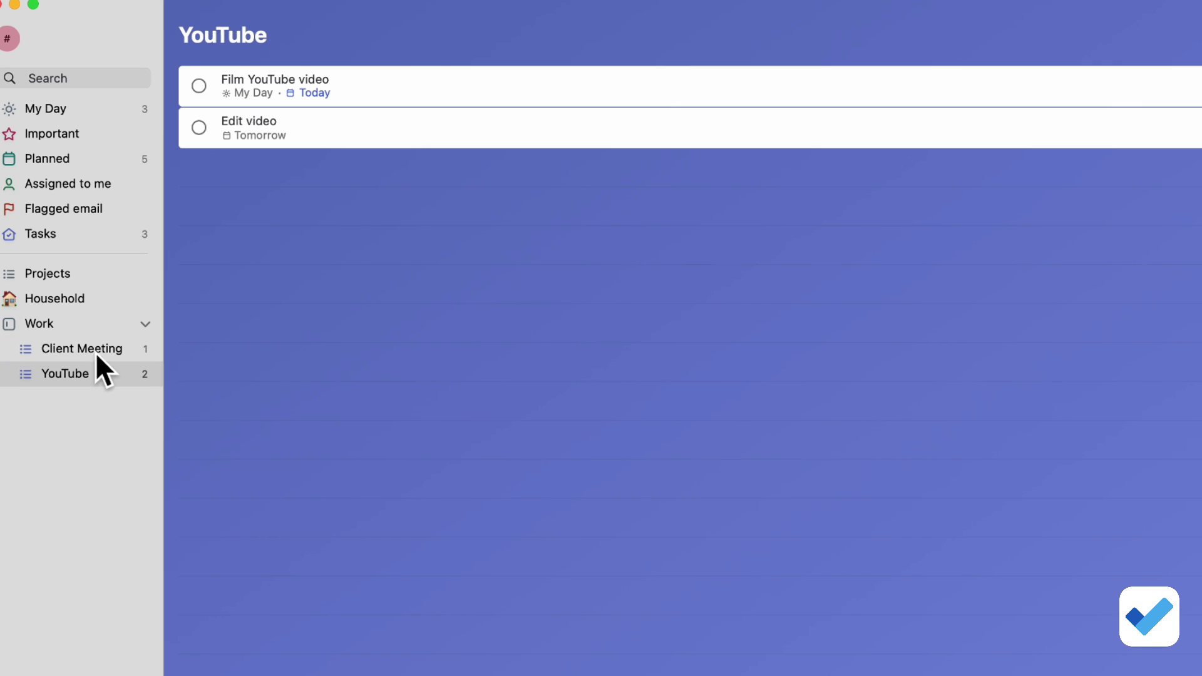
click(95, 352)
click(98, 374)
click(95, 348)
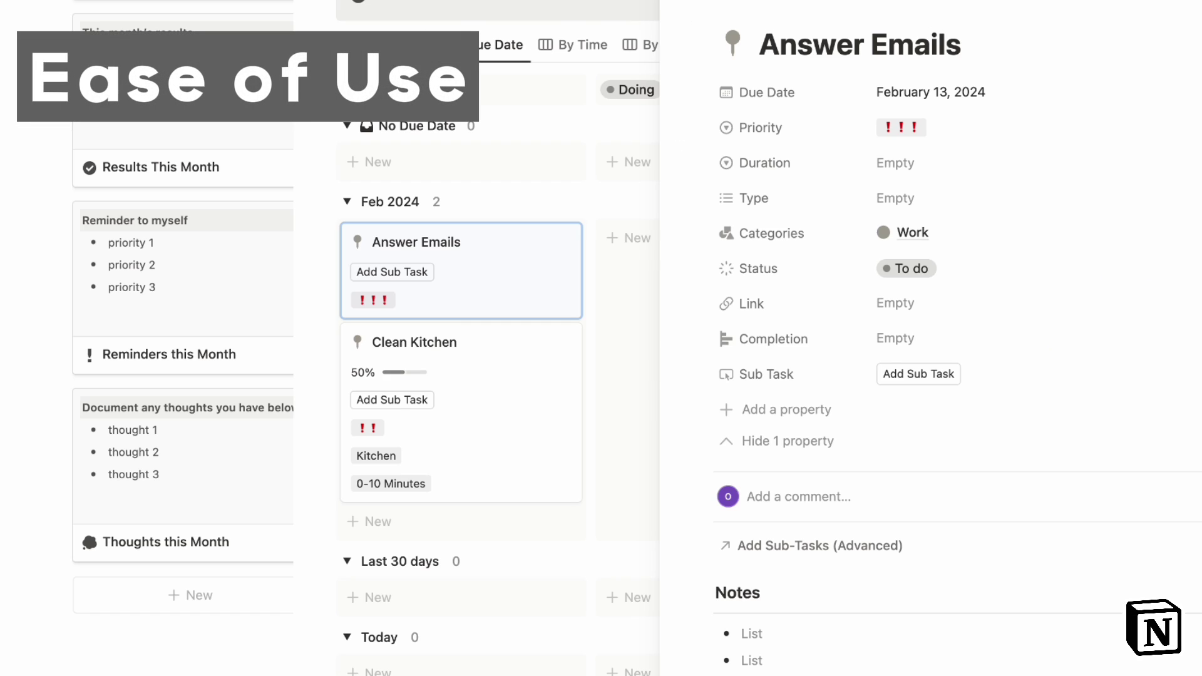
Step: Close the Answer Emails details and add a to-do block with /check on the 'To-do List' page
click(679, 8)
scroll(676, 161, up, 5)
scroll(676, 161, up, 10)
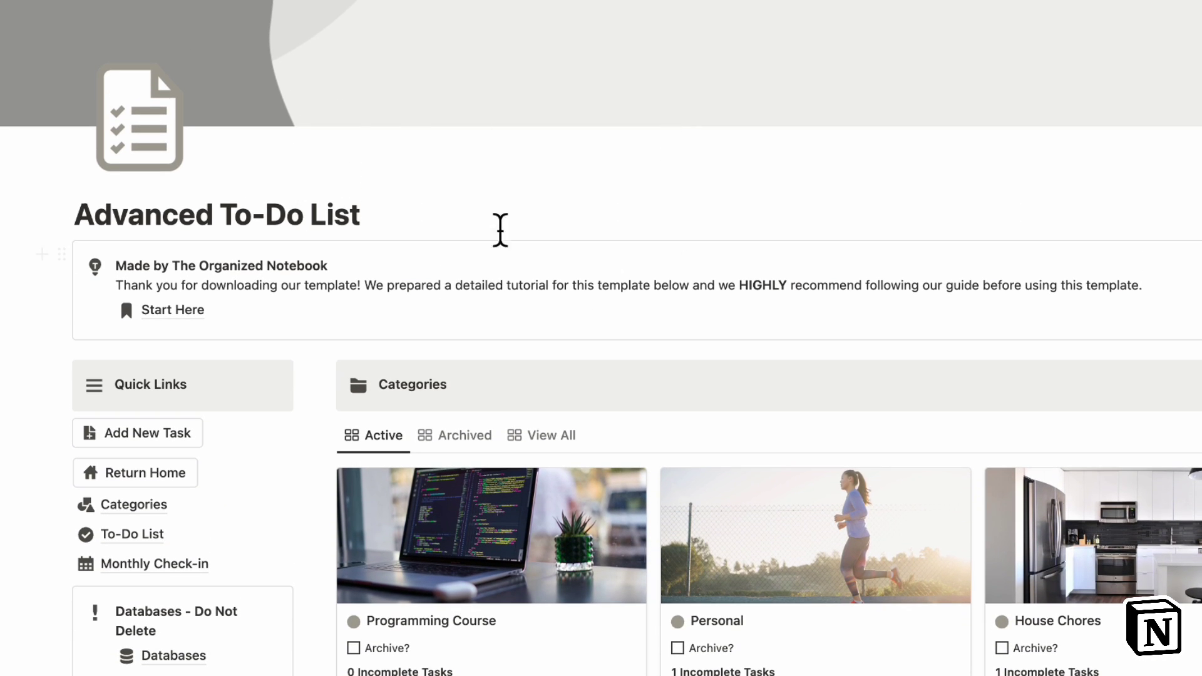
scroll(368, 308, down, 5)
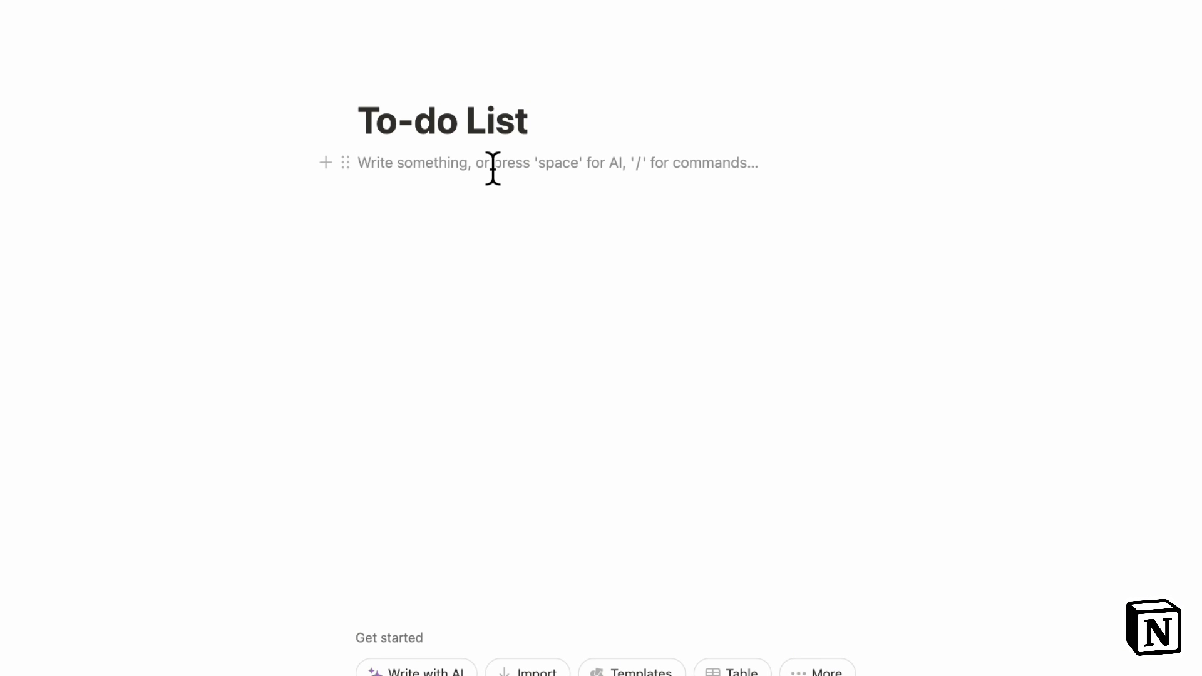
text(/check)
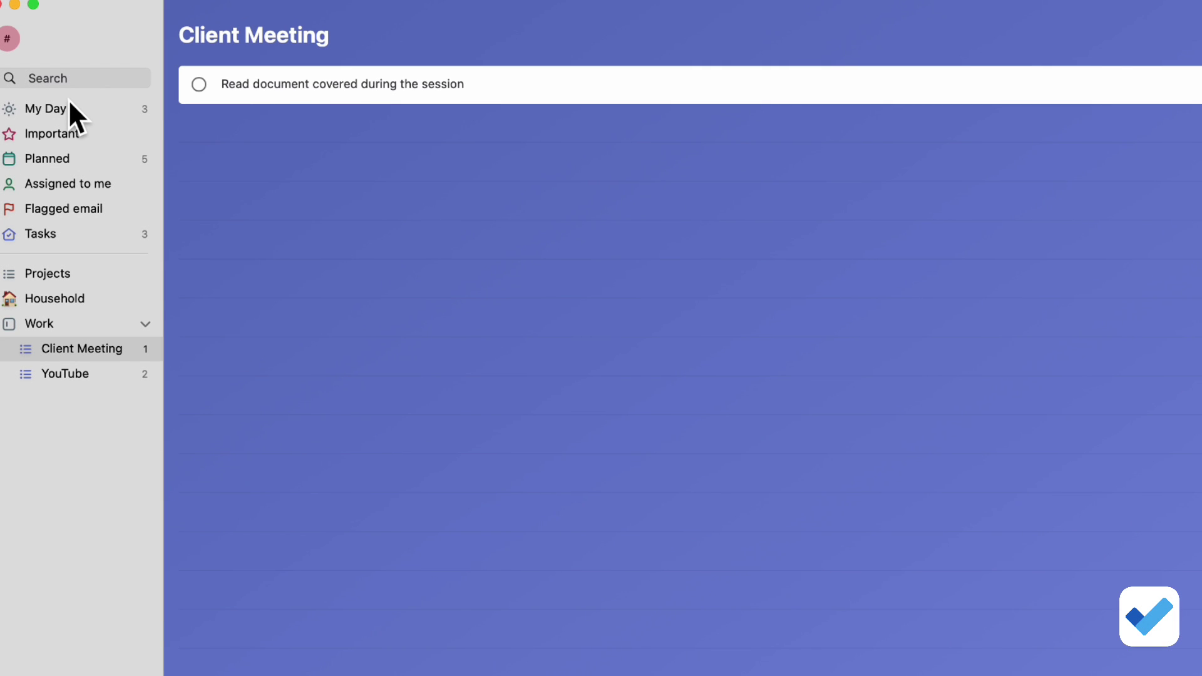
Step: Browse the Important, Planned, Assigned to me and Tasks lists, ending back on My Day
click(70, 110)
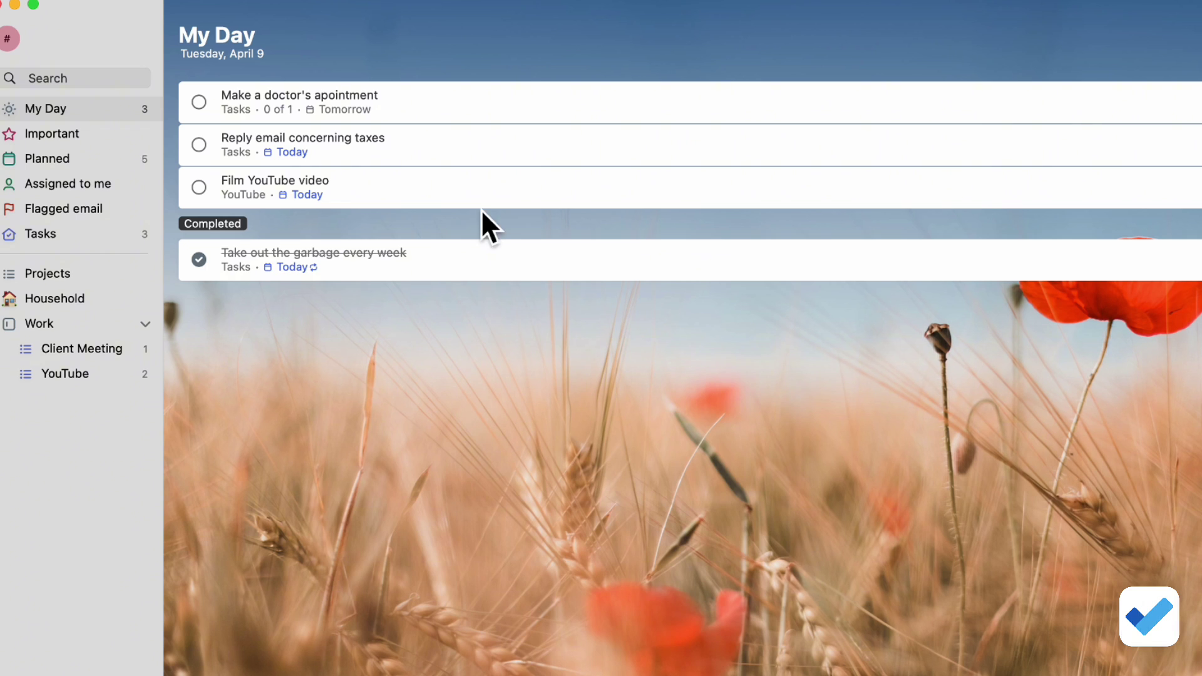
click(83, 133)
click(89, 161)
click(73, 139)
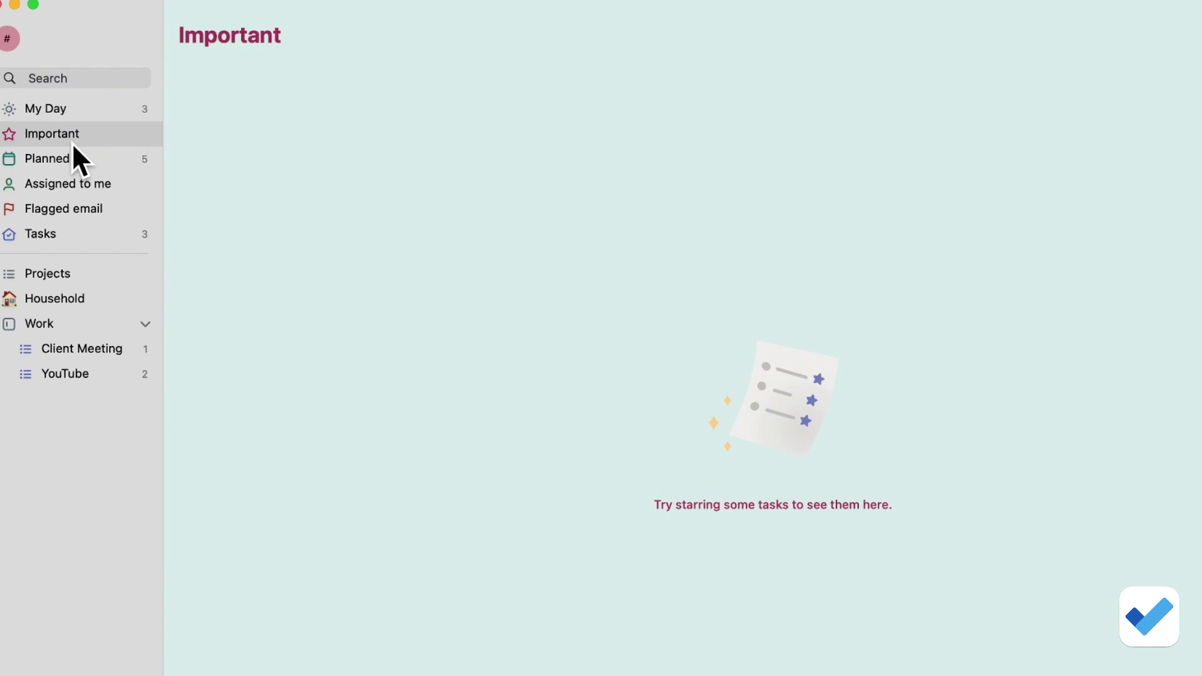
click(88, 166)
click(118, 182)
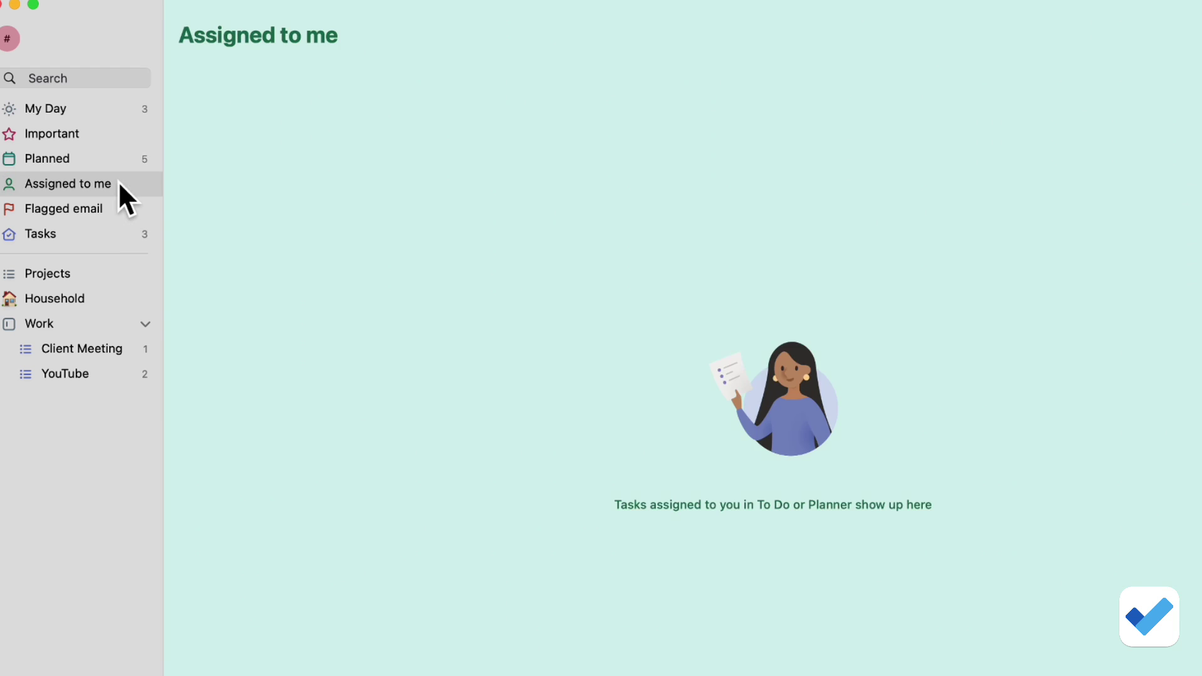
click(92, 239)
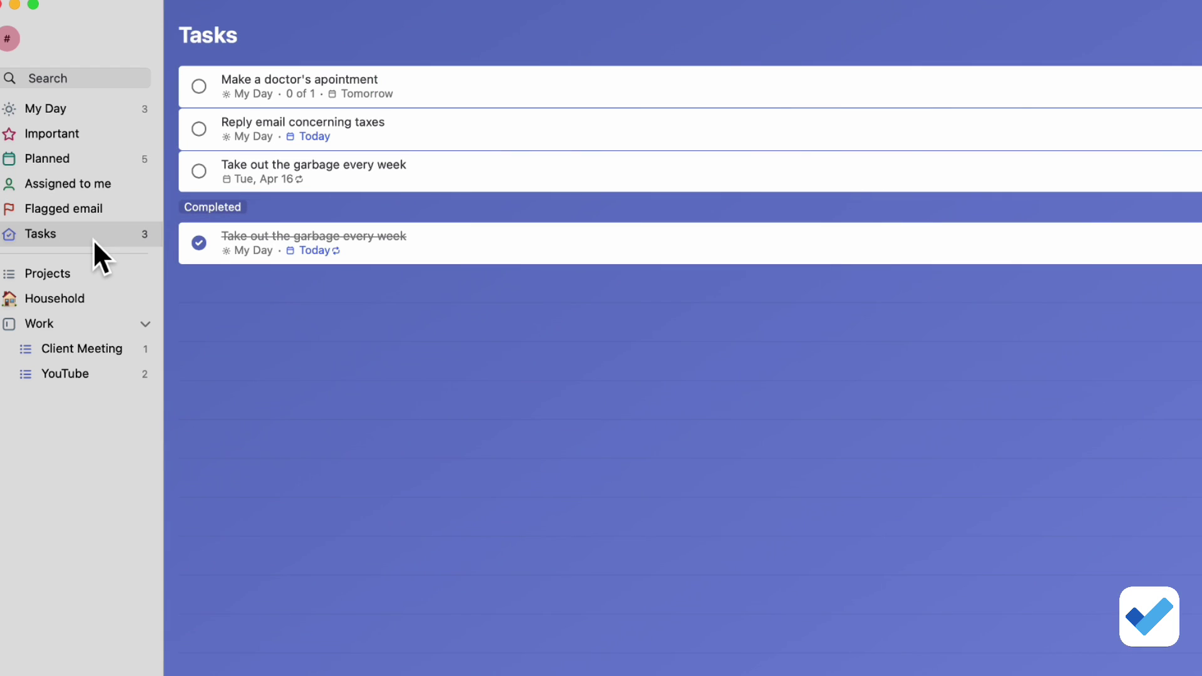
click(64, 108)
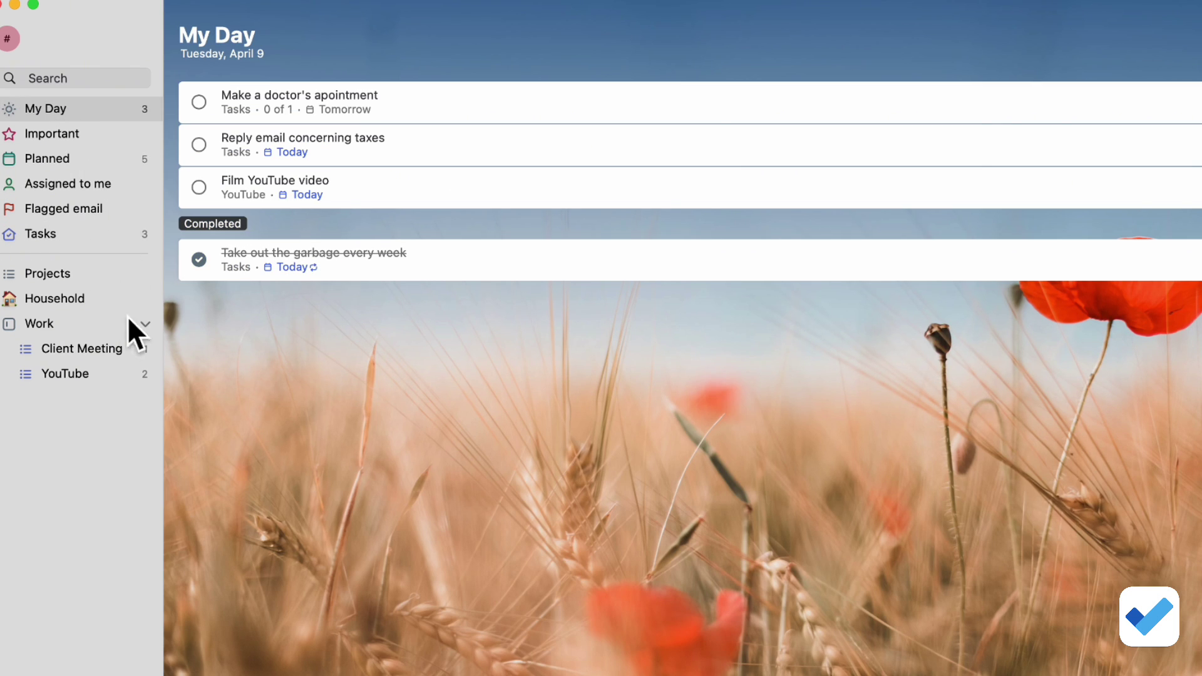